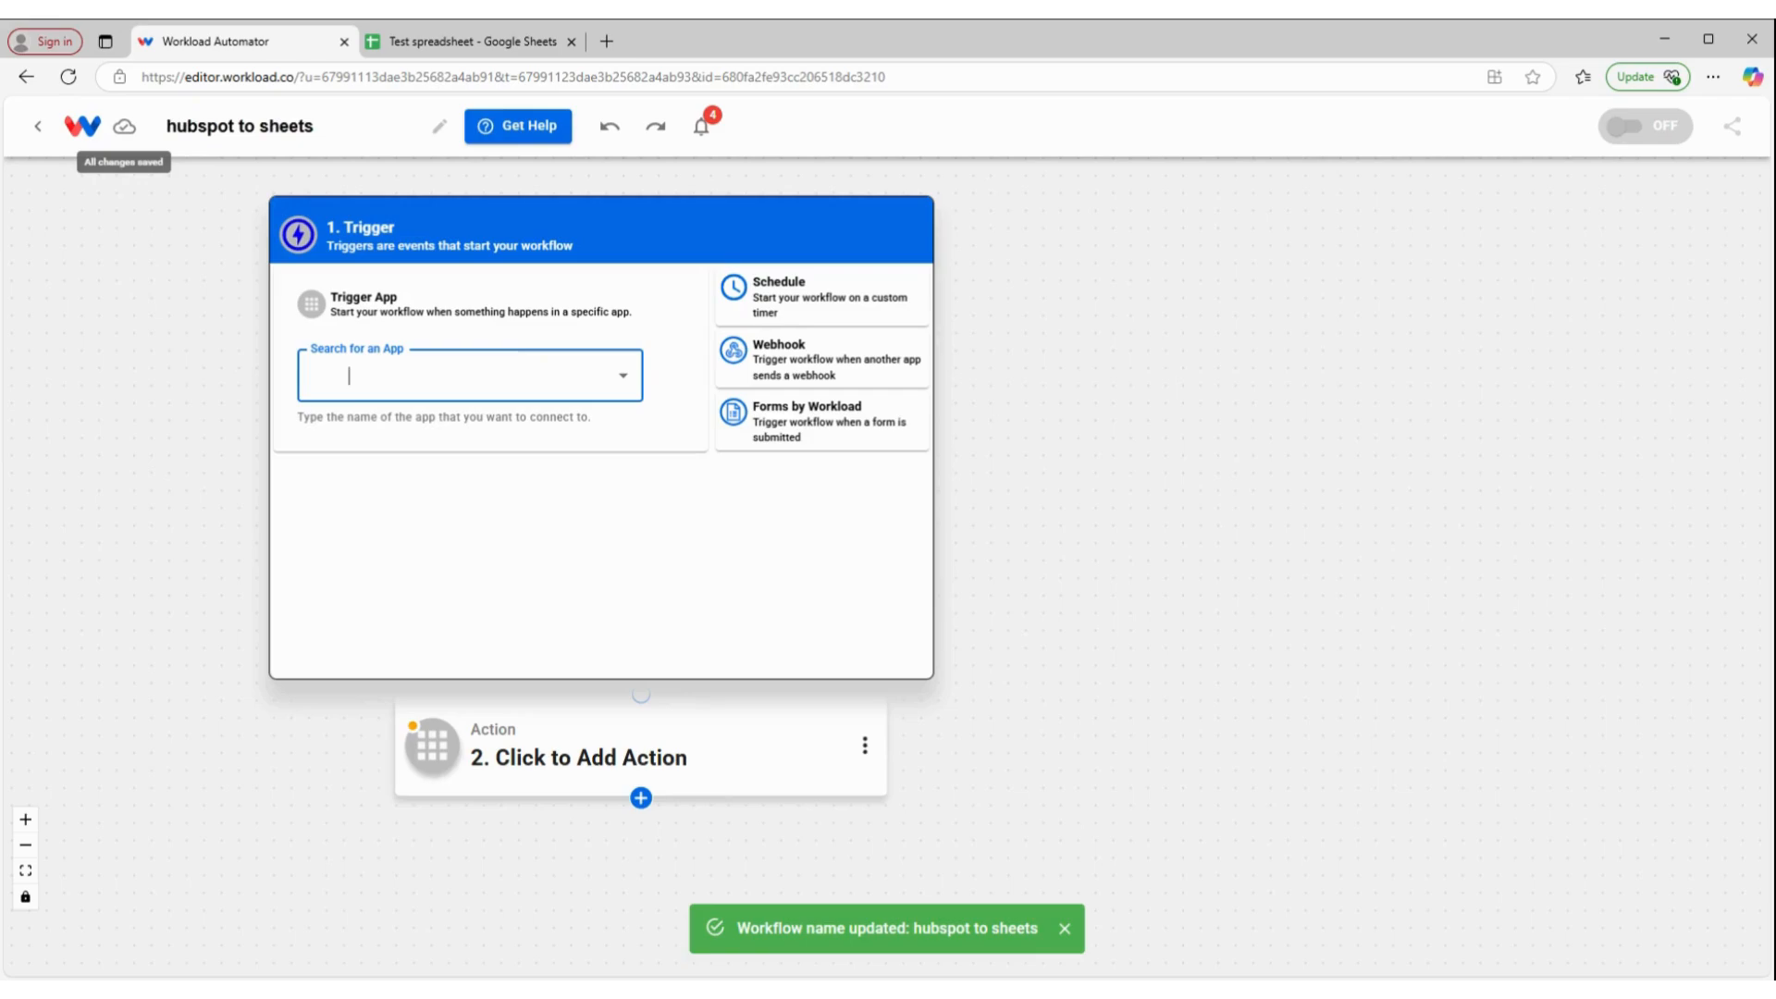
Set the trigger app to HubSpot with New Form Submission as its event.
text(hubspot)
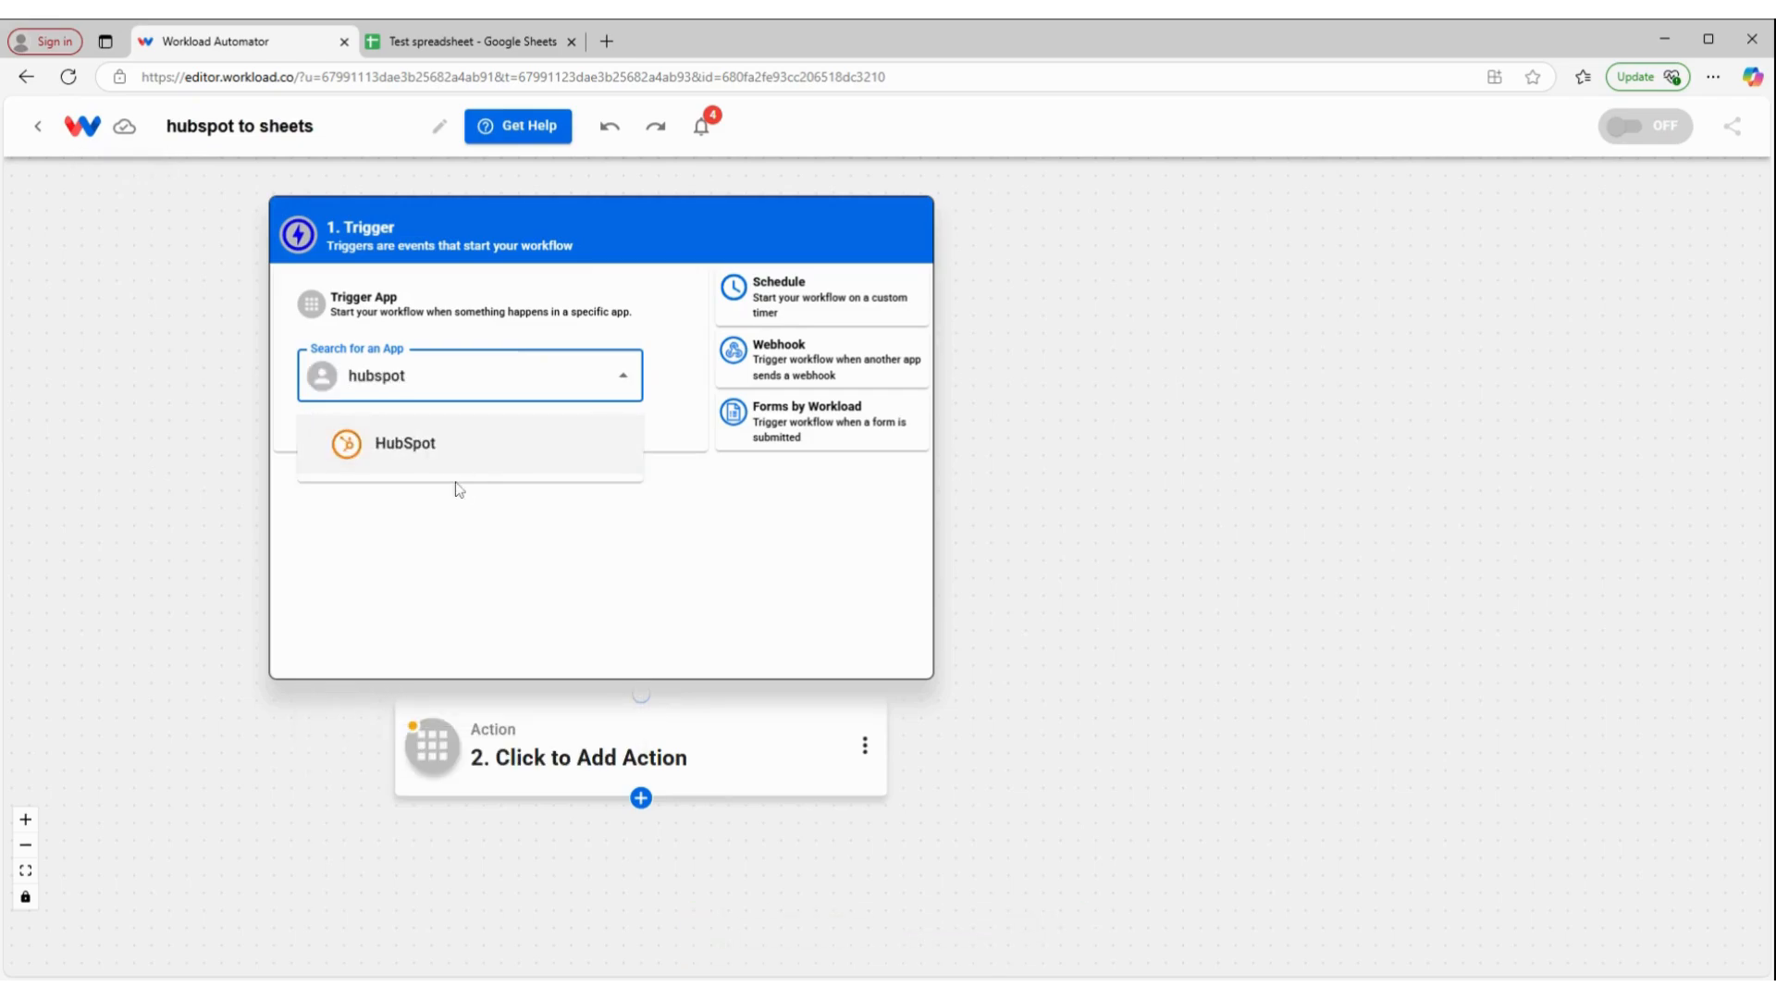
click(444, 444)
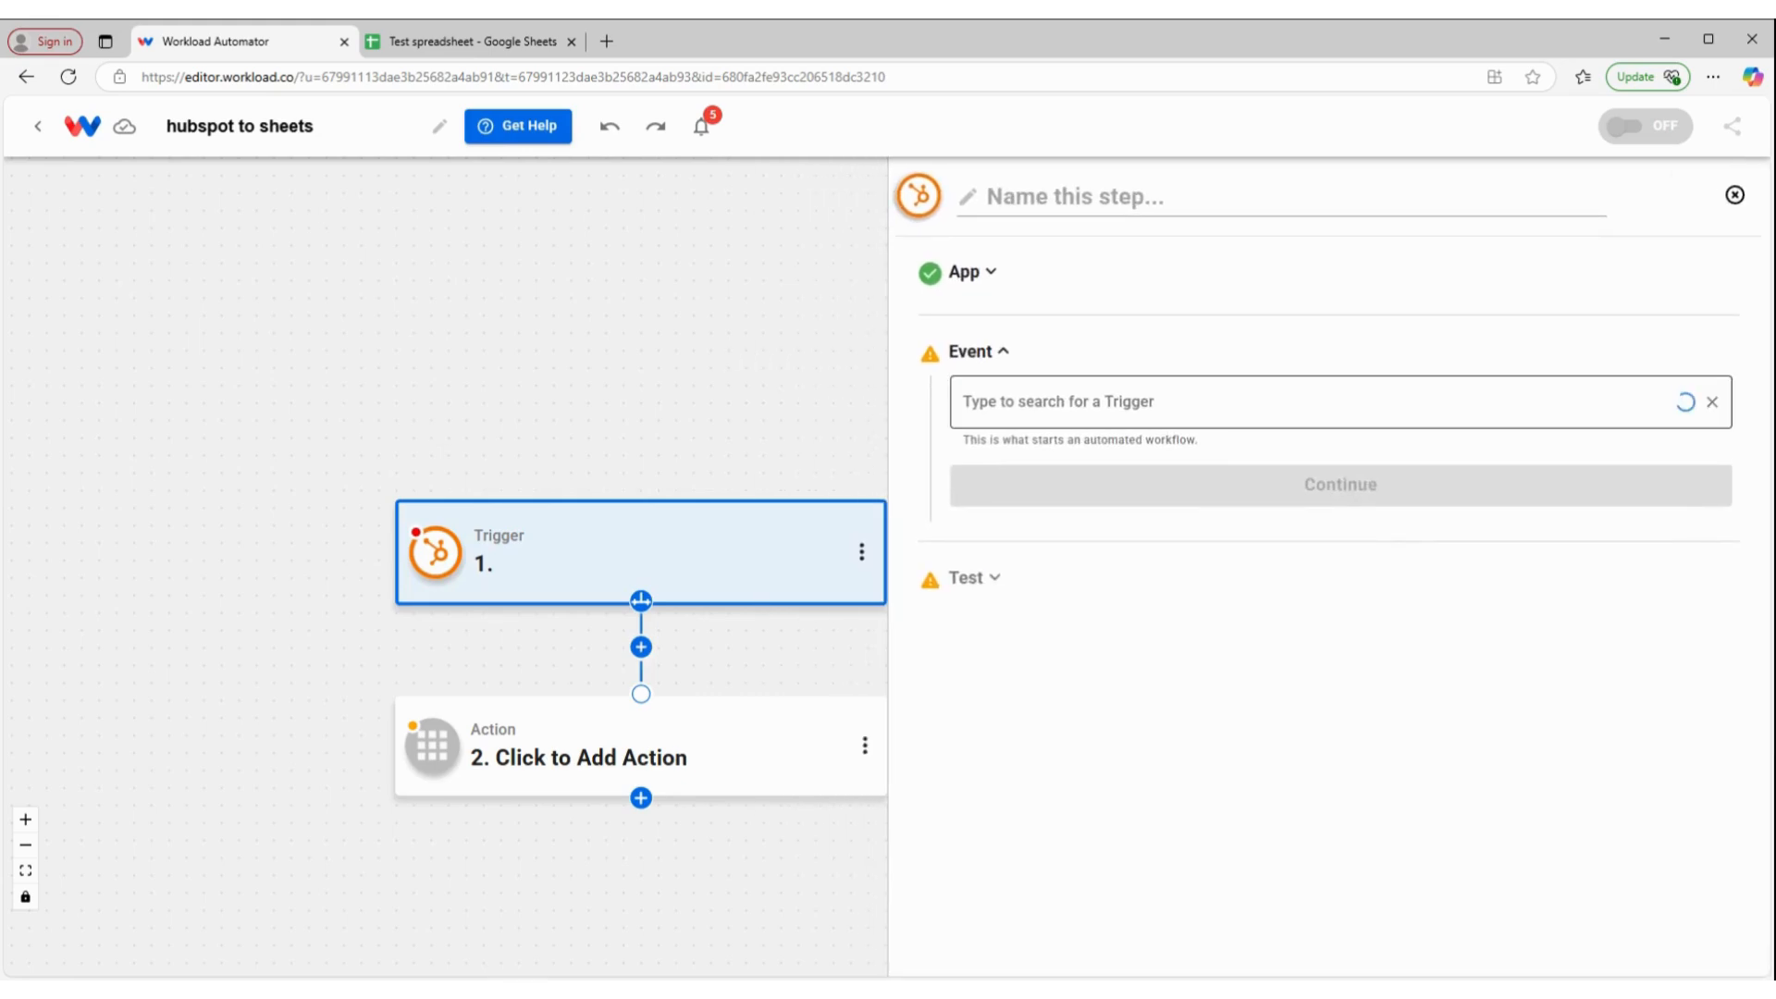
click(1175, 401)
scroll(1269, 622, down, 4)
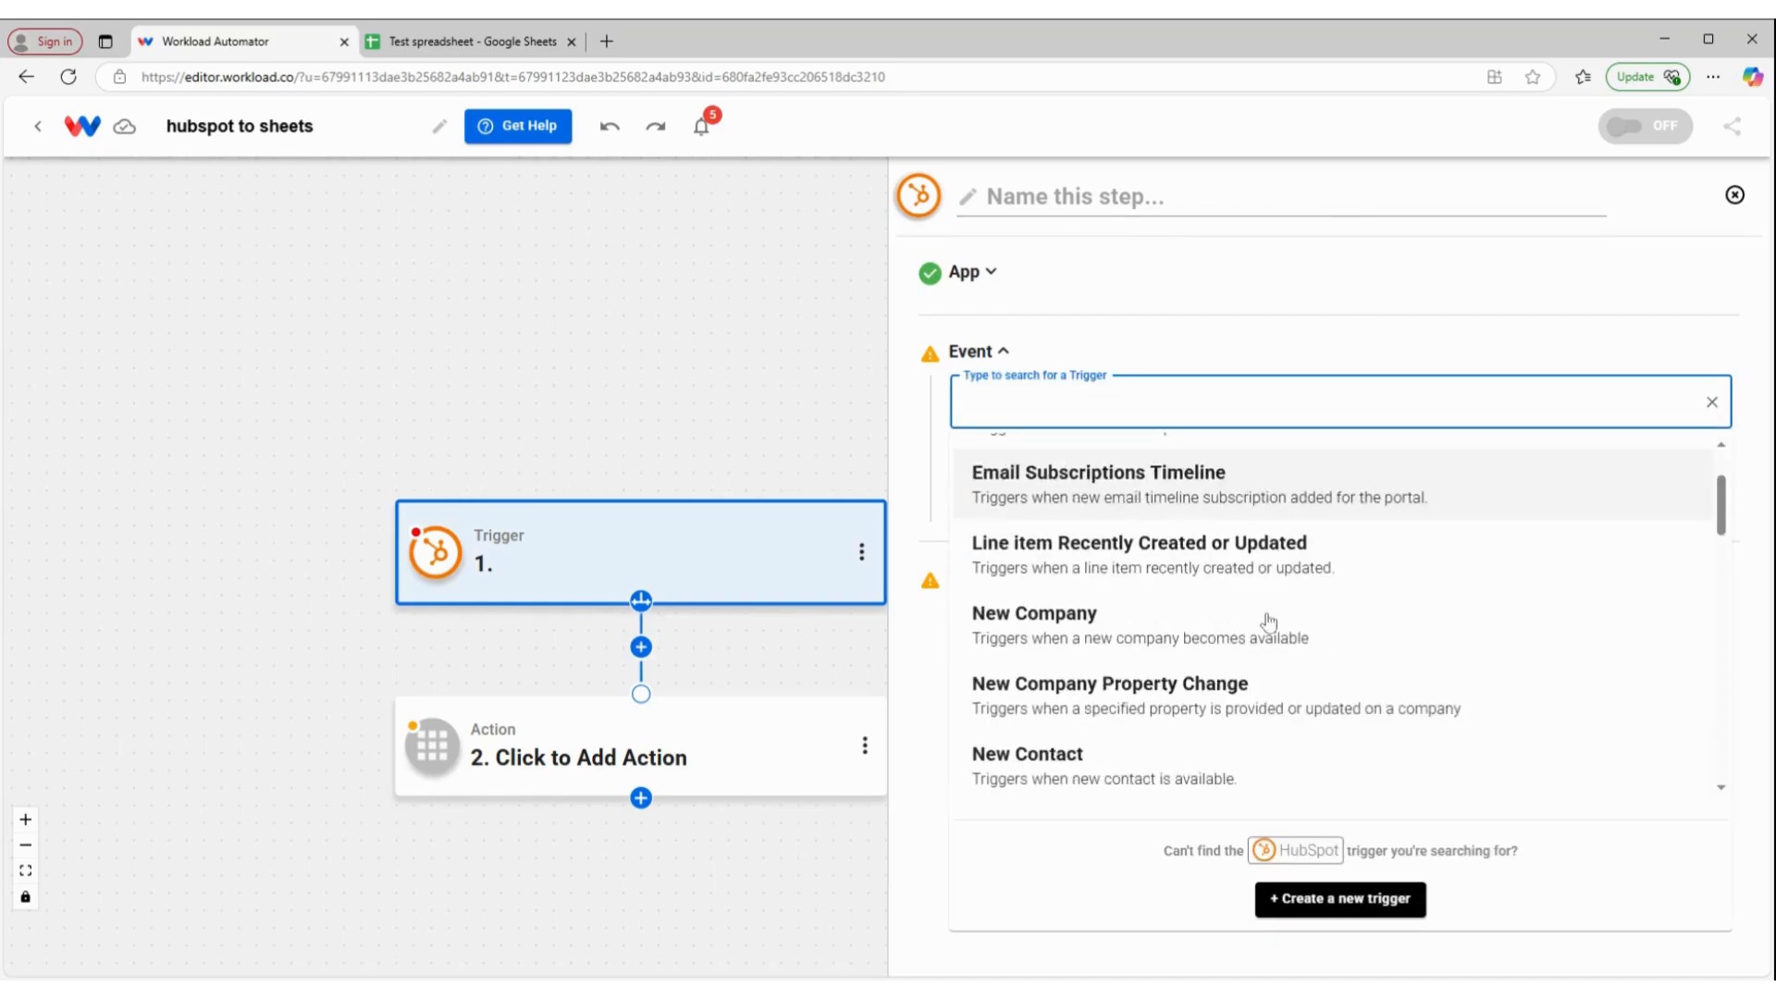
scroll(1268, 622, down, 8)
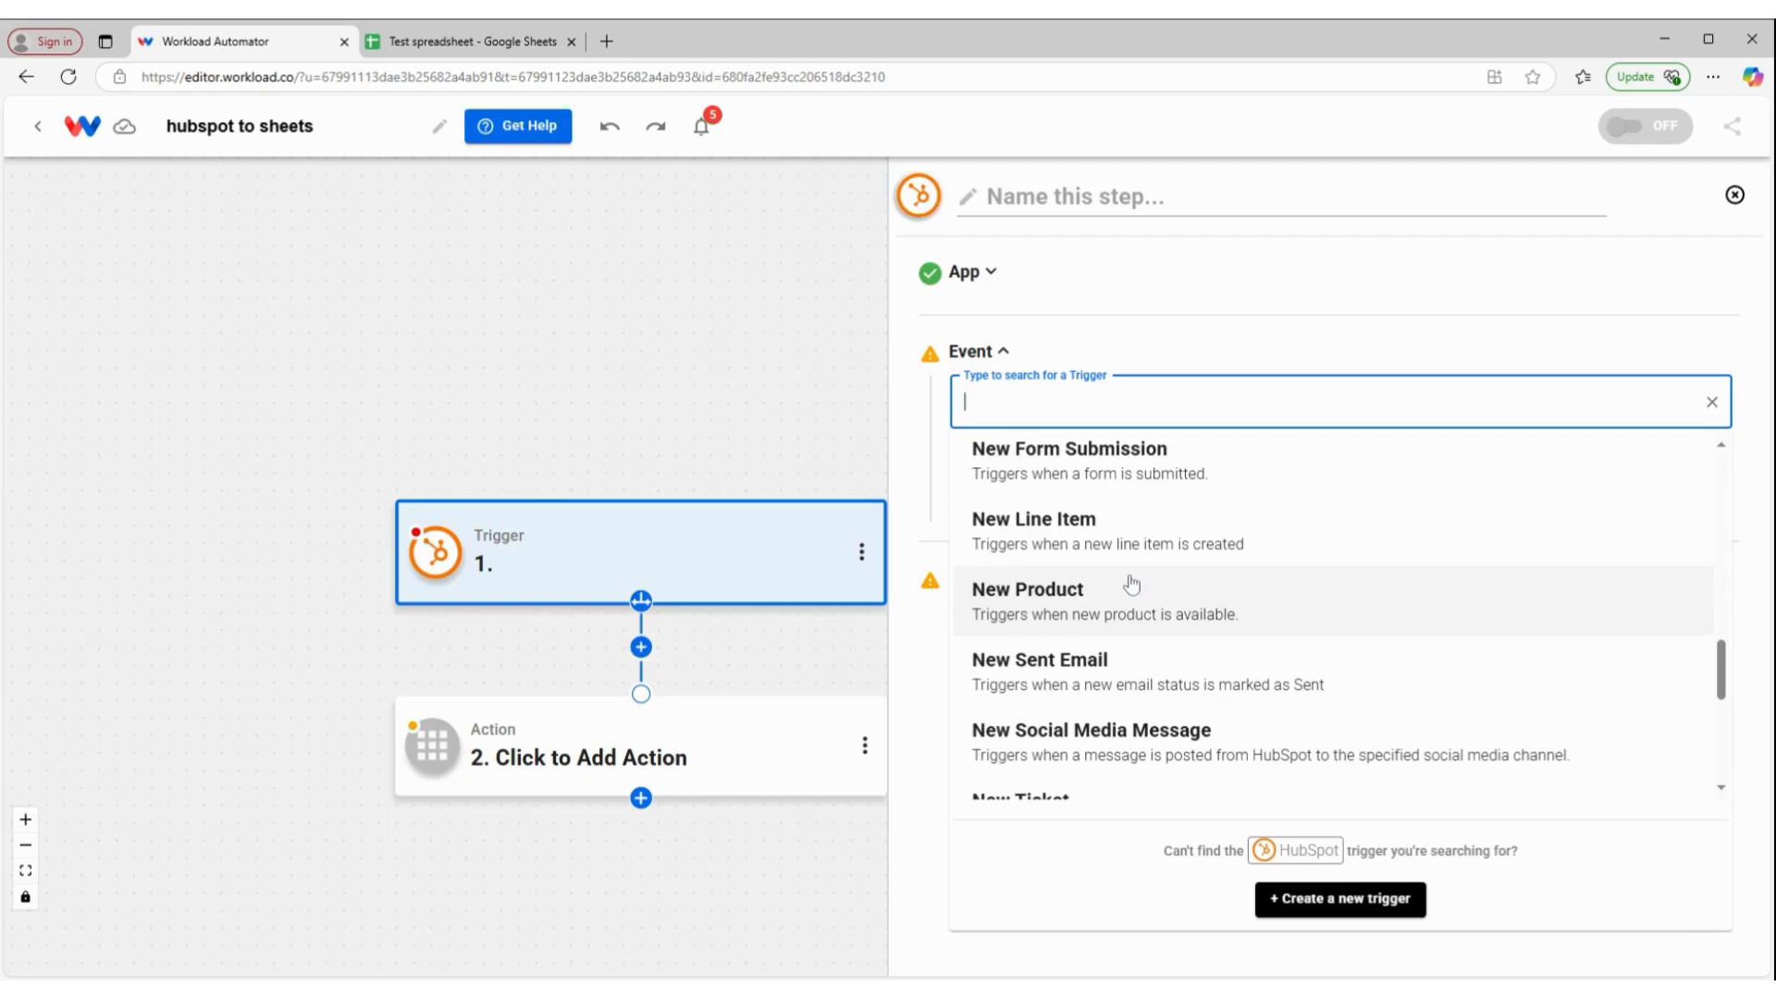
click(1170, 460)
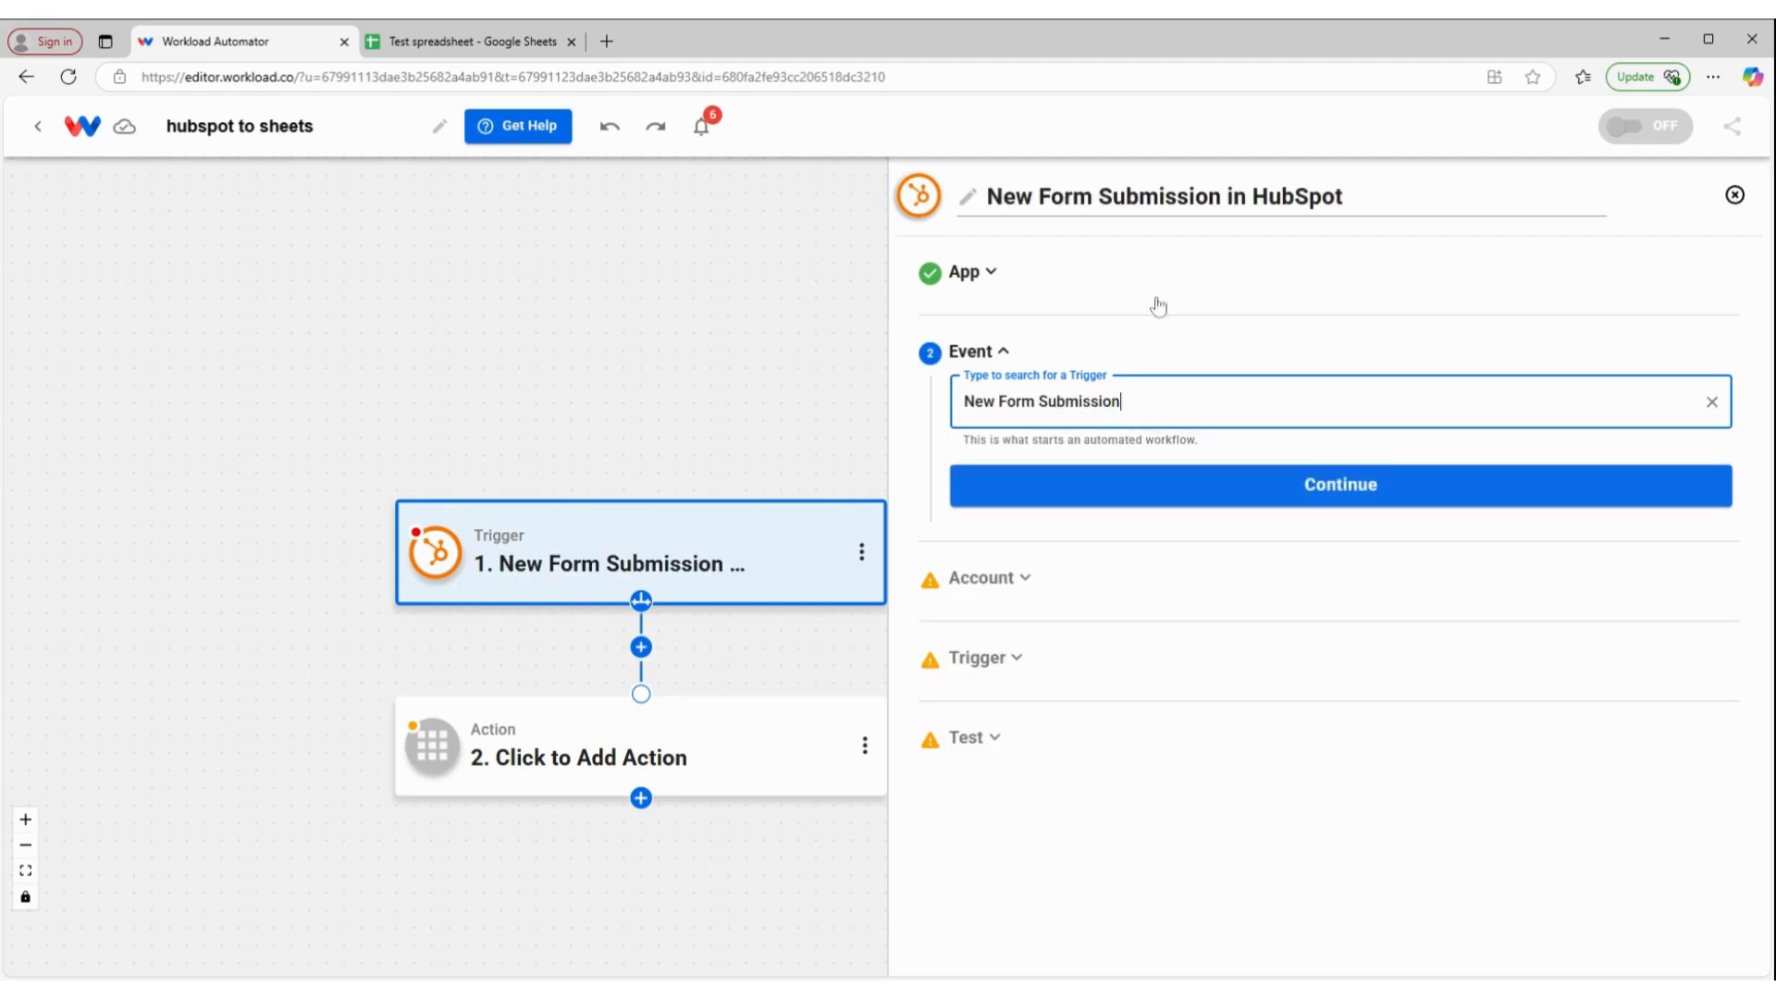
click(1274, 487)
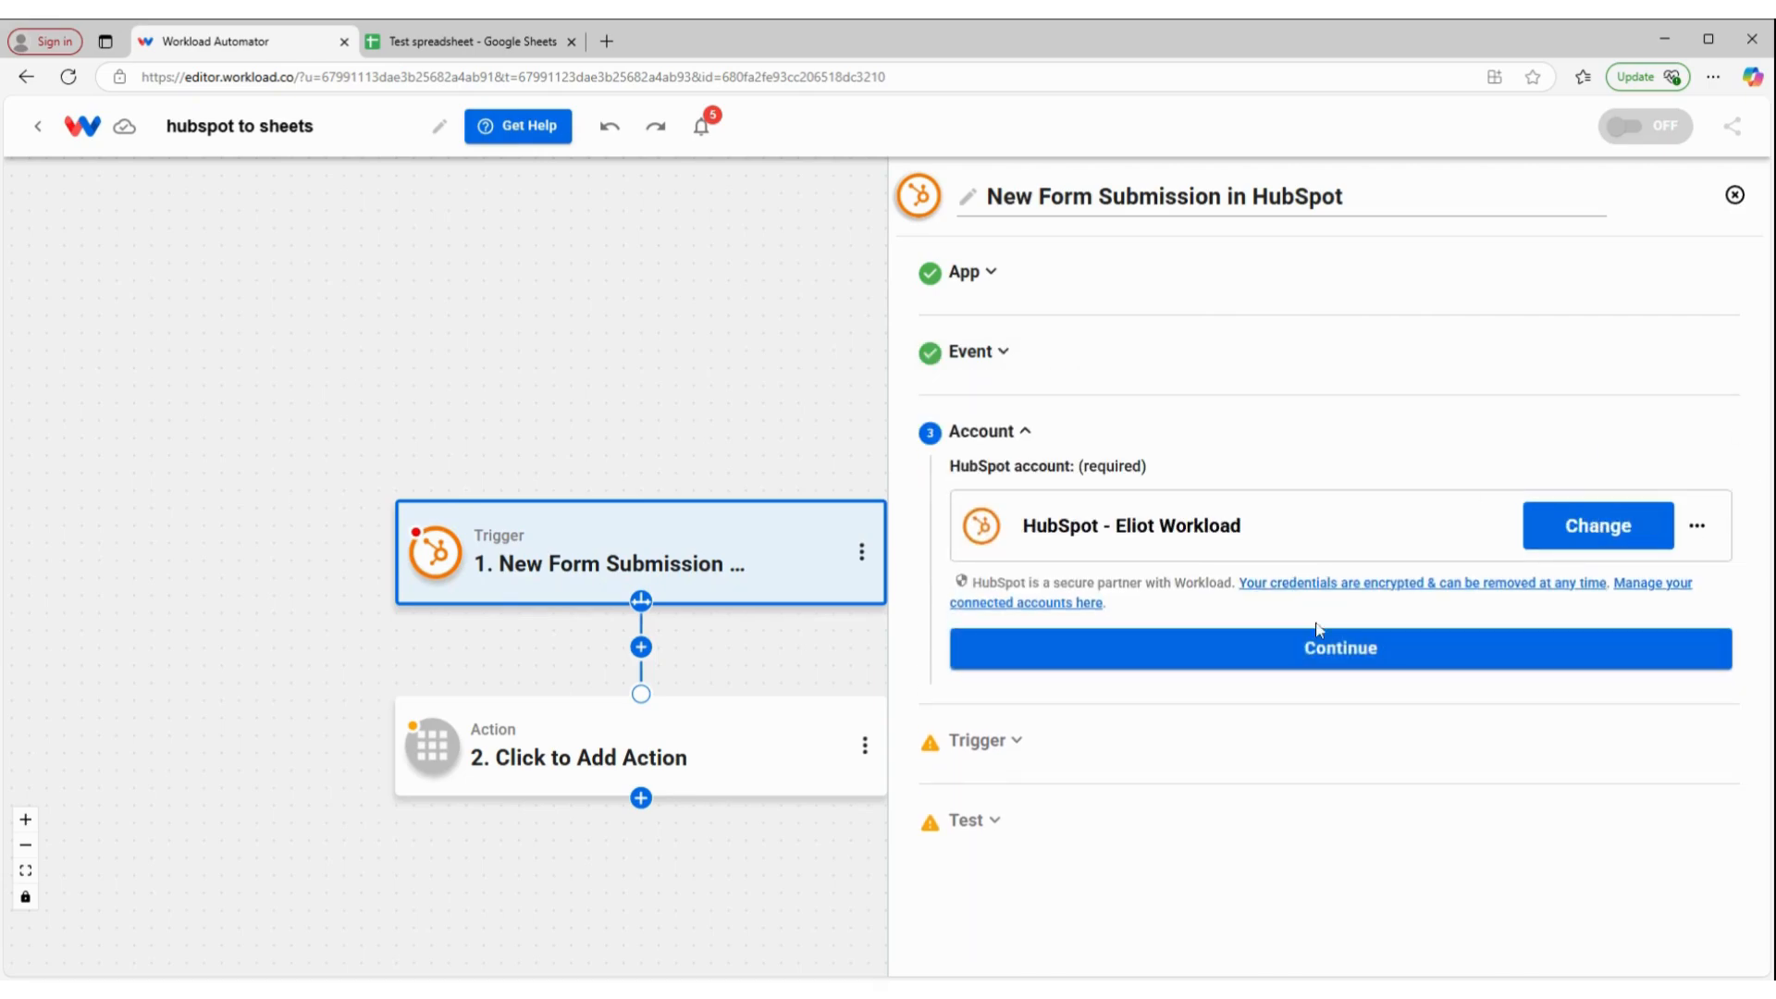
Keep the connected HubSpot account, choose the New Custom form for the trigger and test the trigger.
click(1334, 655)
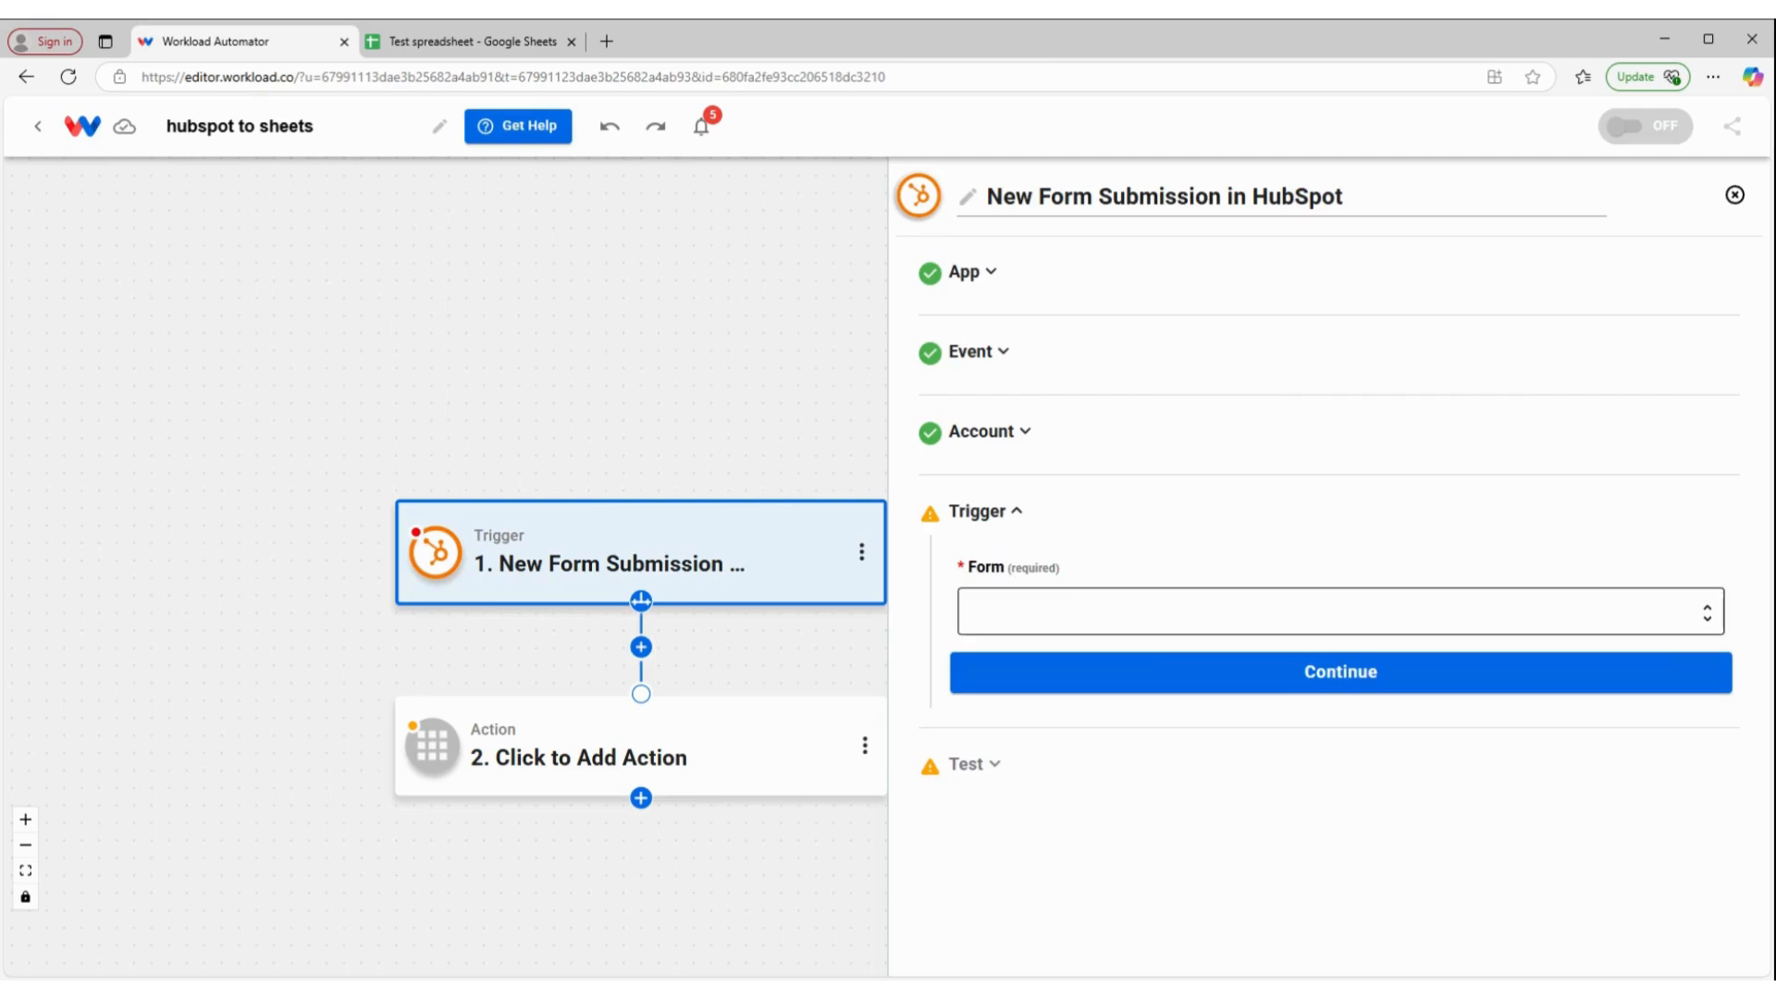
click(1065, 608)
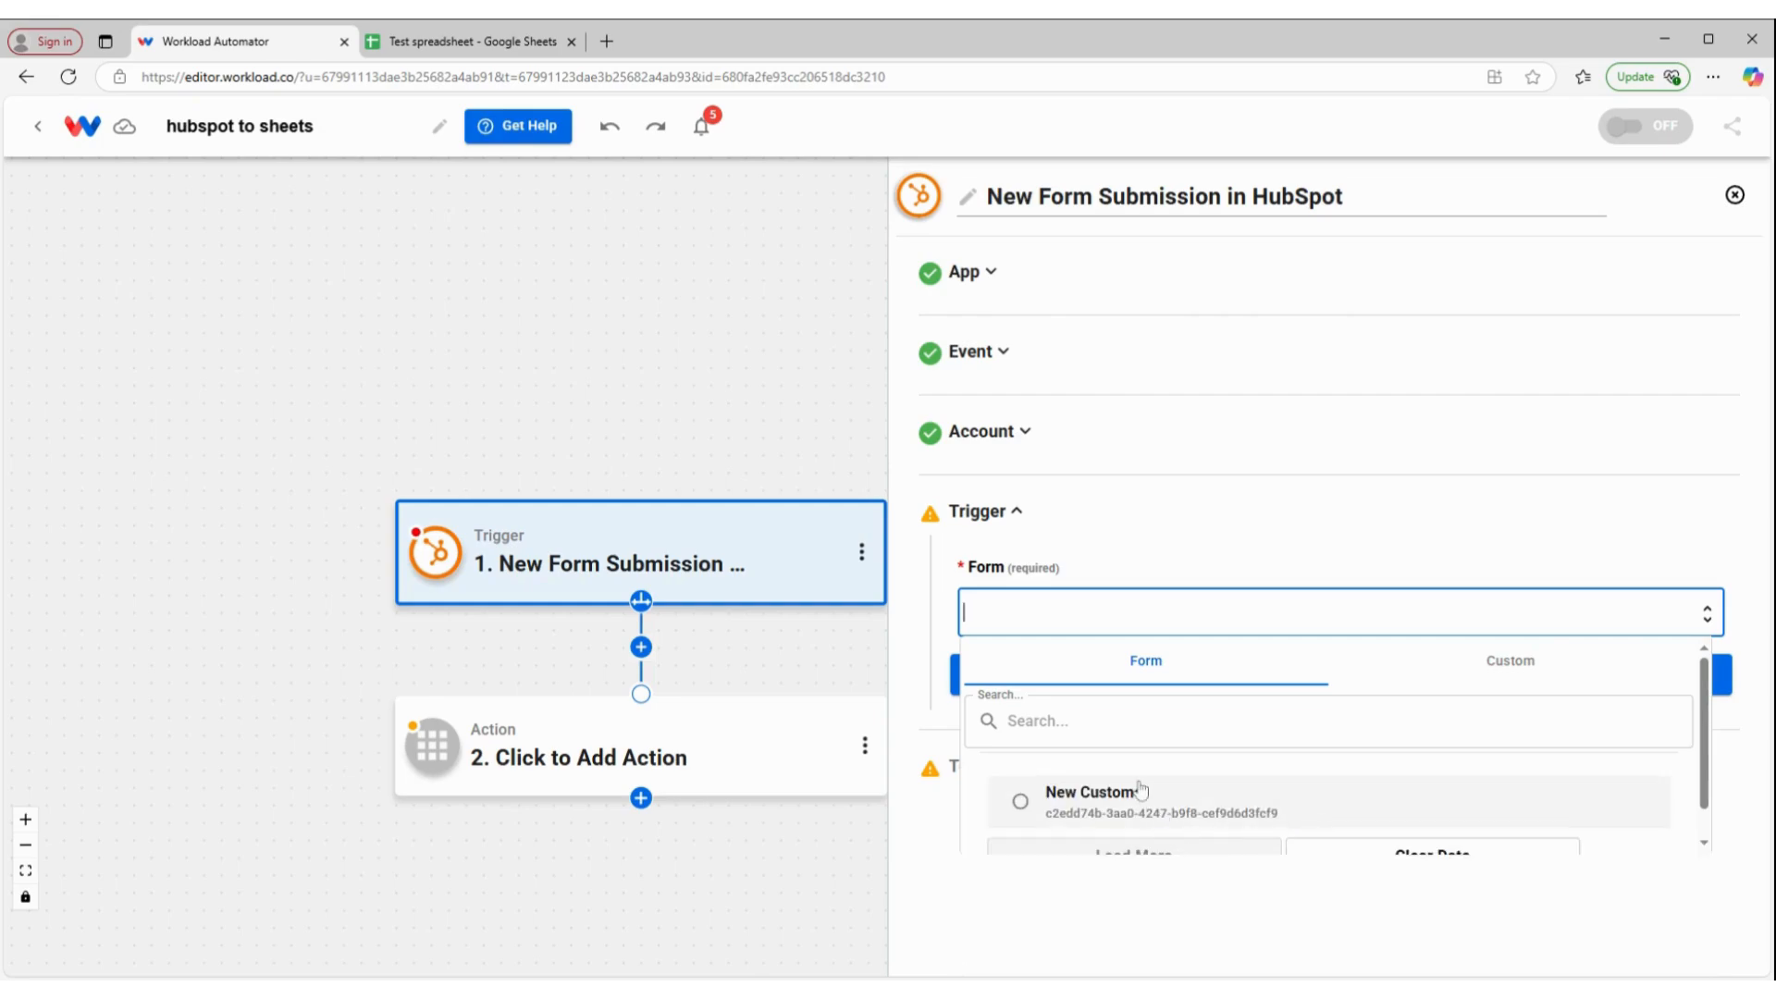
click(1150, 810)
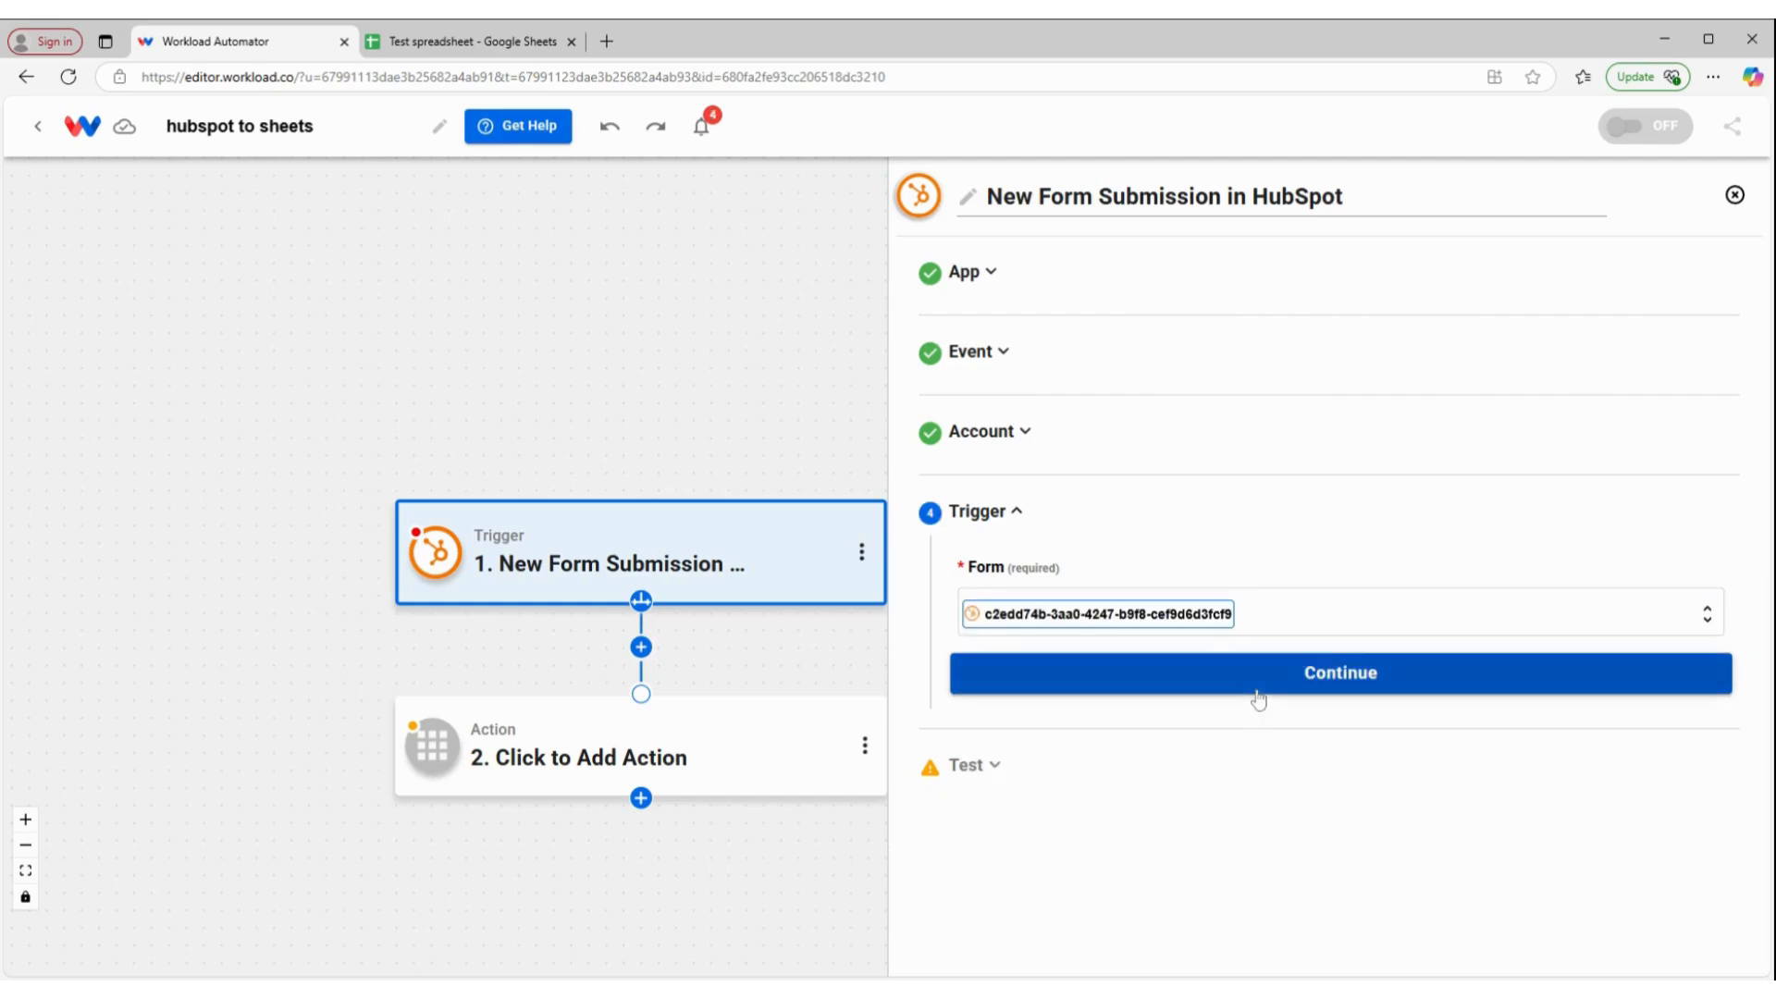
click(1266, 683)
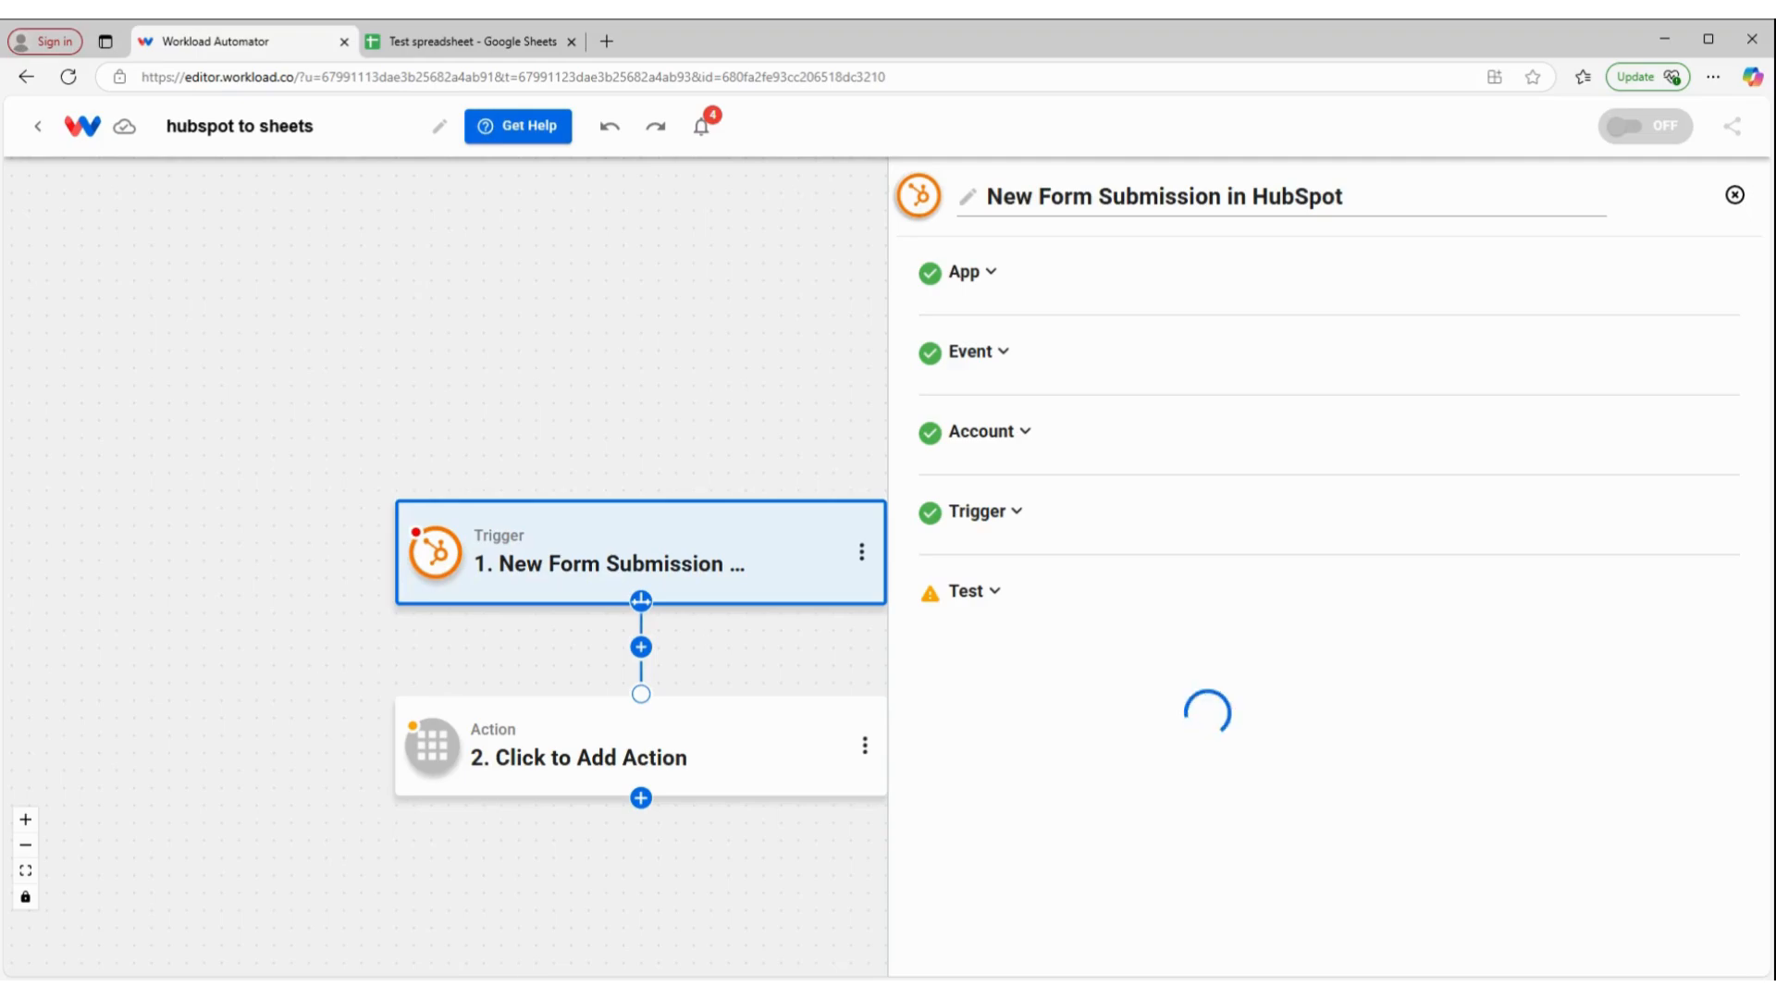
click(1360, 826)
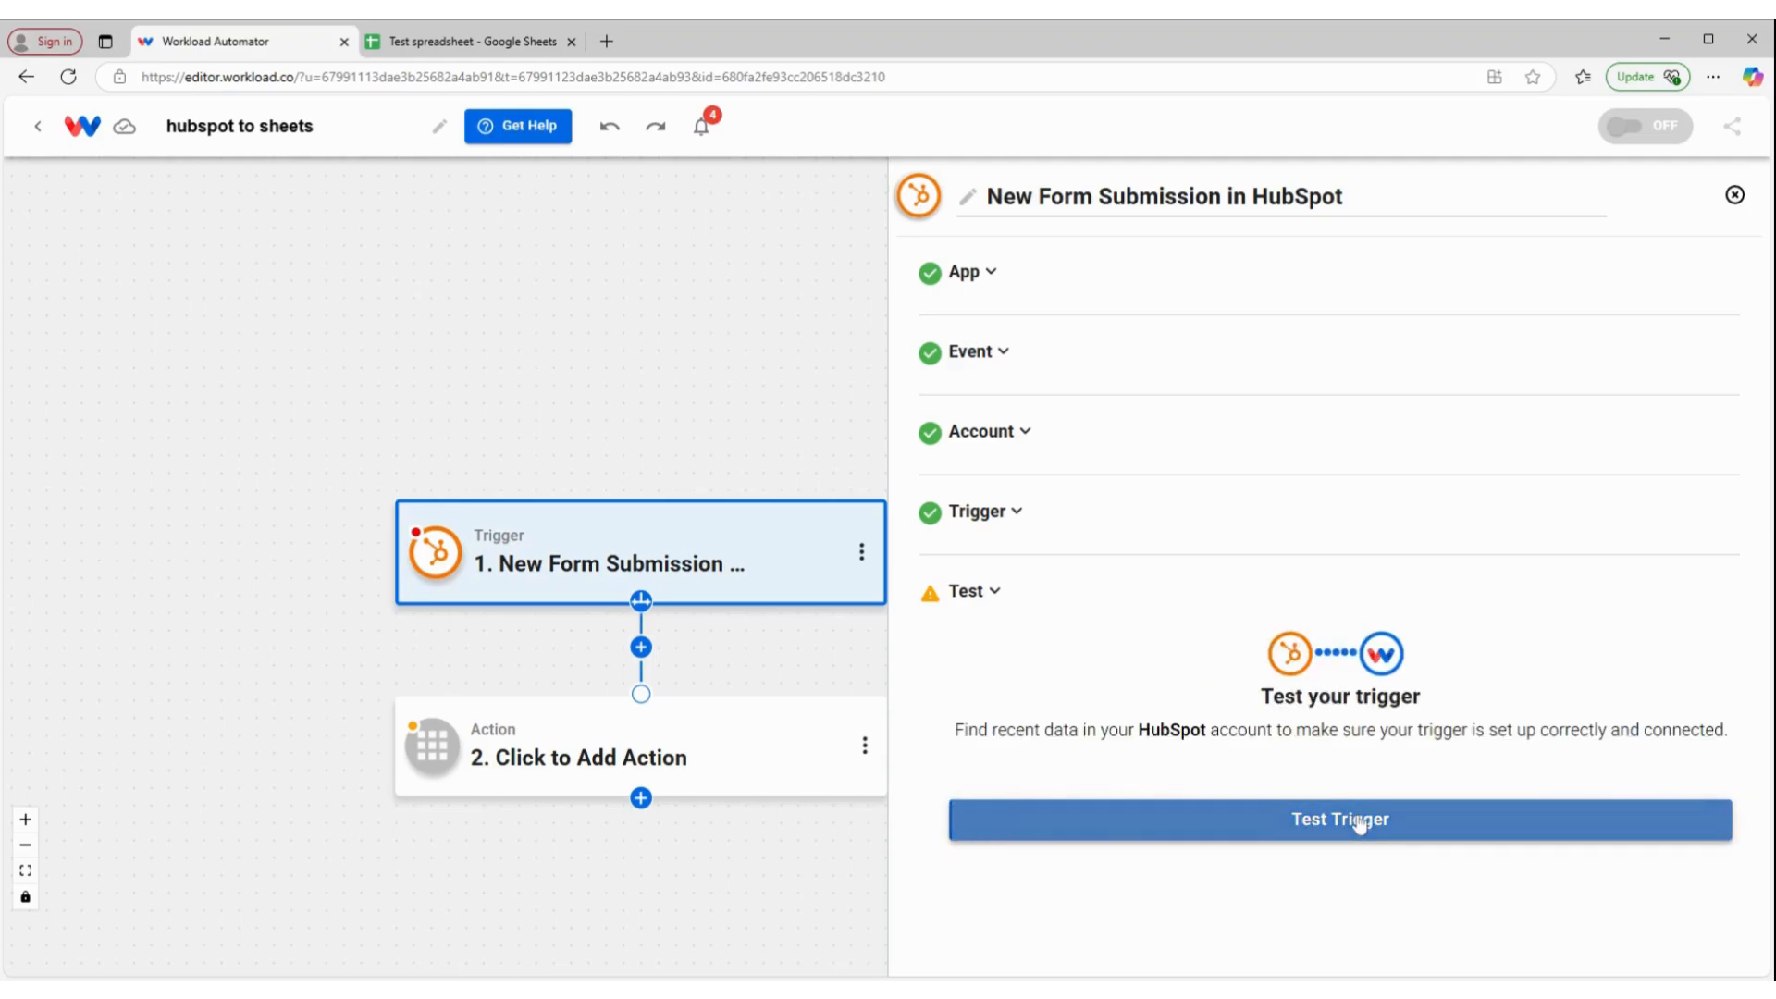
Examine the fields of the tested form submission in both the formatted data view and the raw console.
scroll(1565, 484, down, 2)
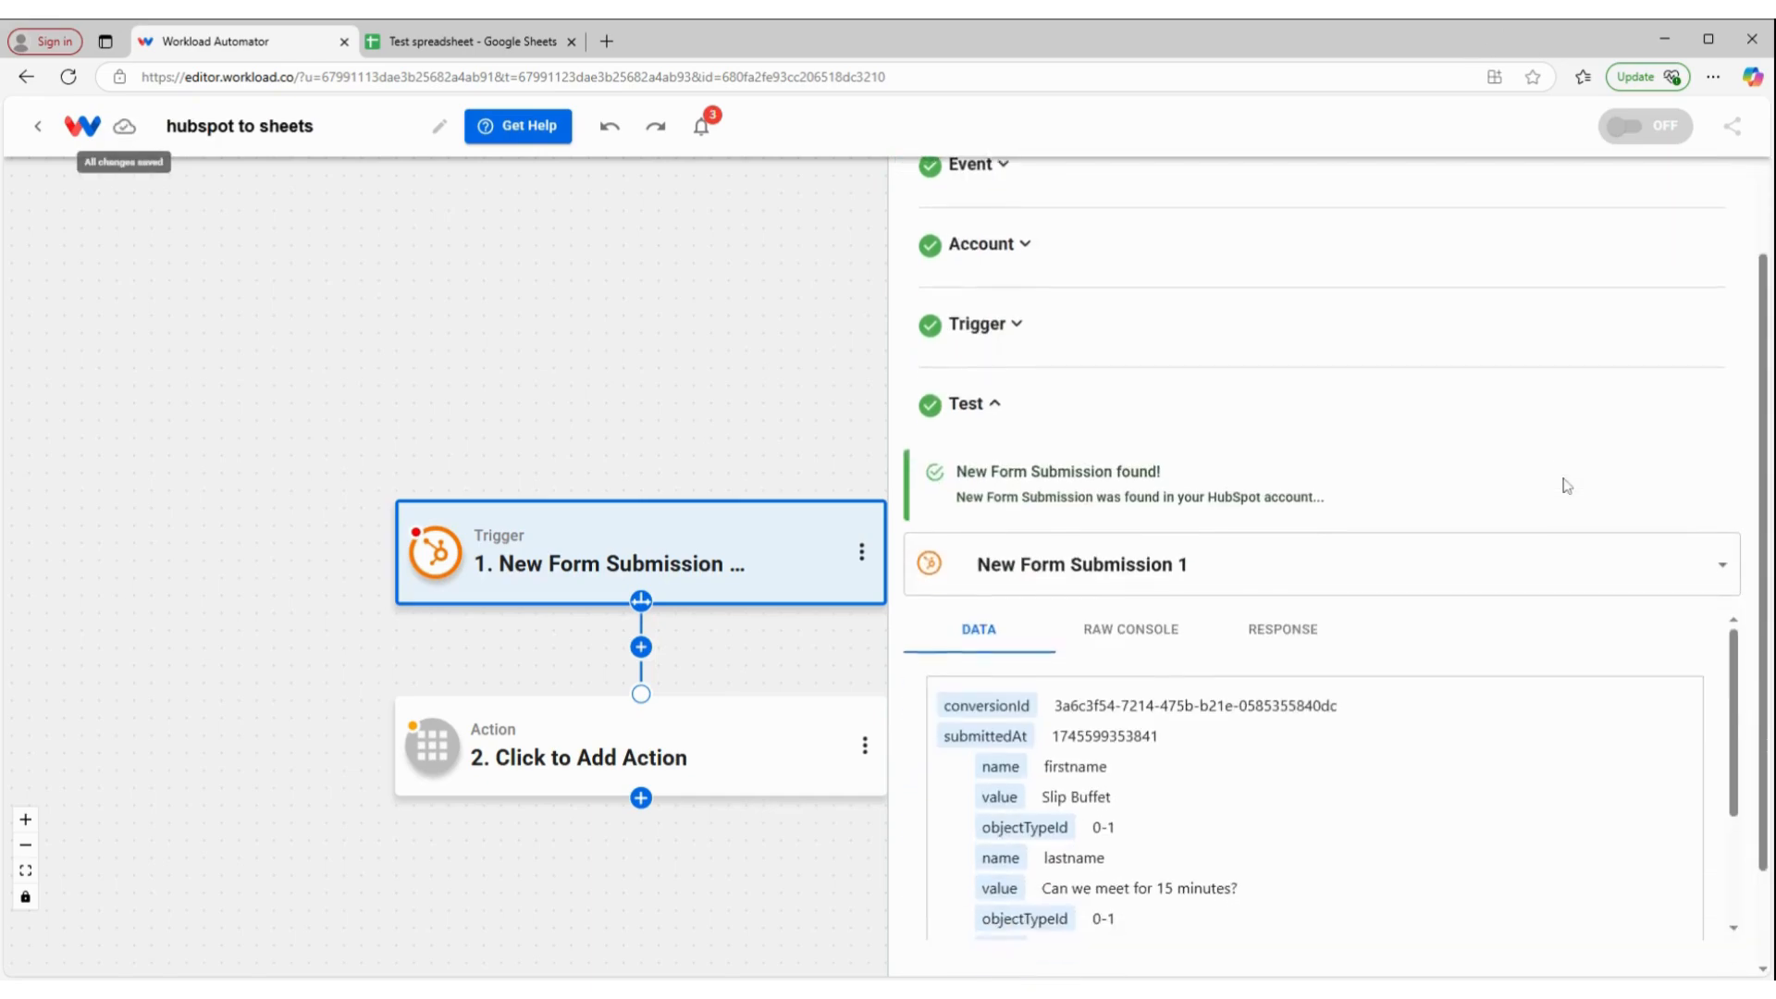
scroll(1566, 483, up, 1)
scroll(1328, 543, down, 3)
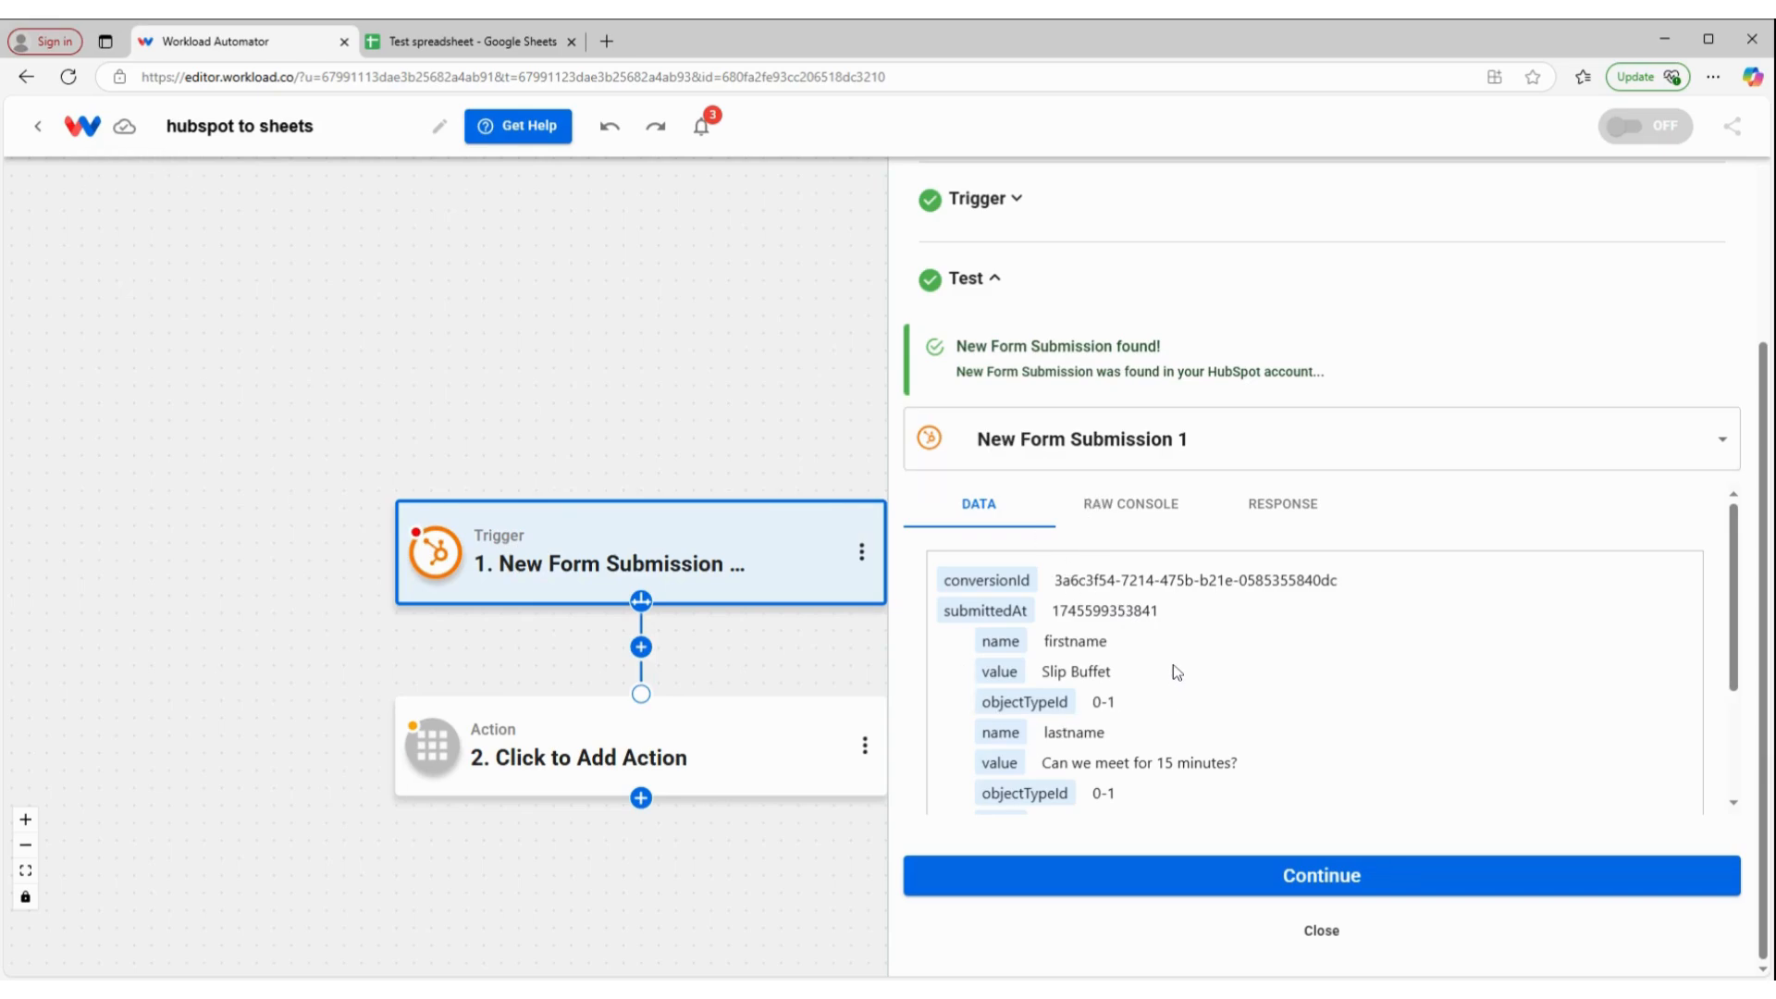
scroll(1156, 657, down, 2)
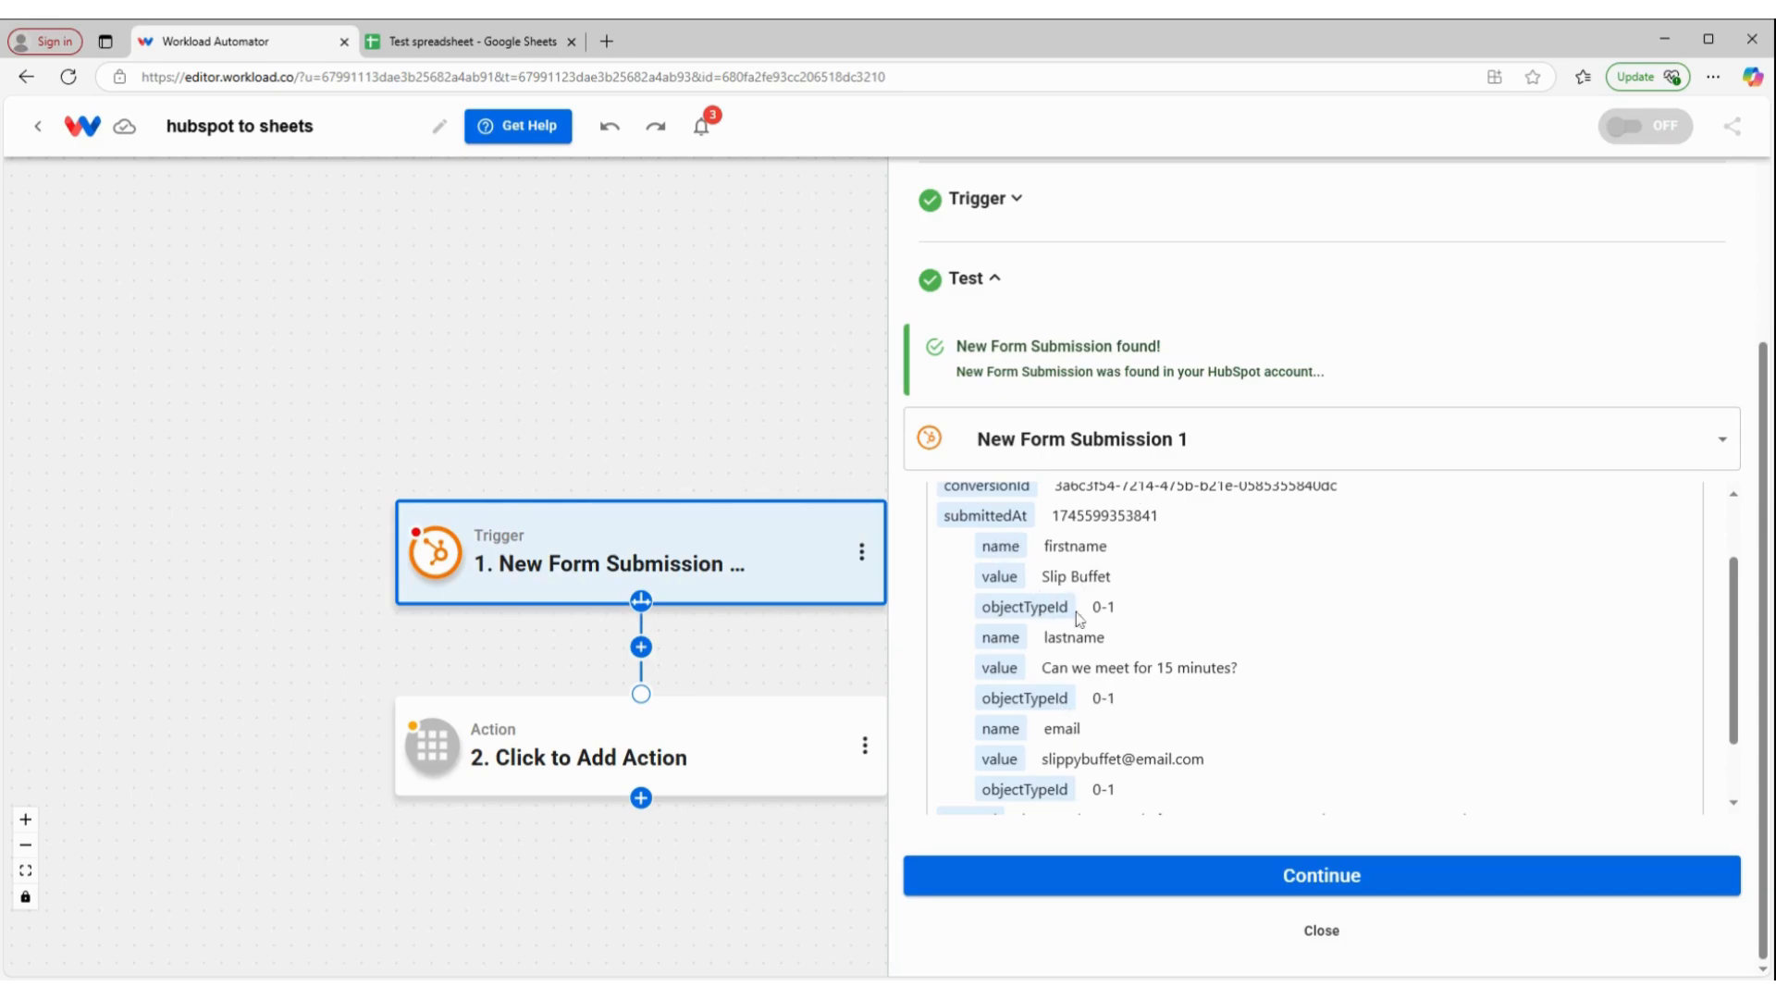
scroll(1078, 600, down, 1)
scroll(1105, 518, up, 3)
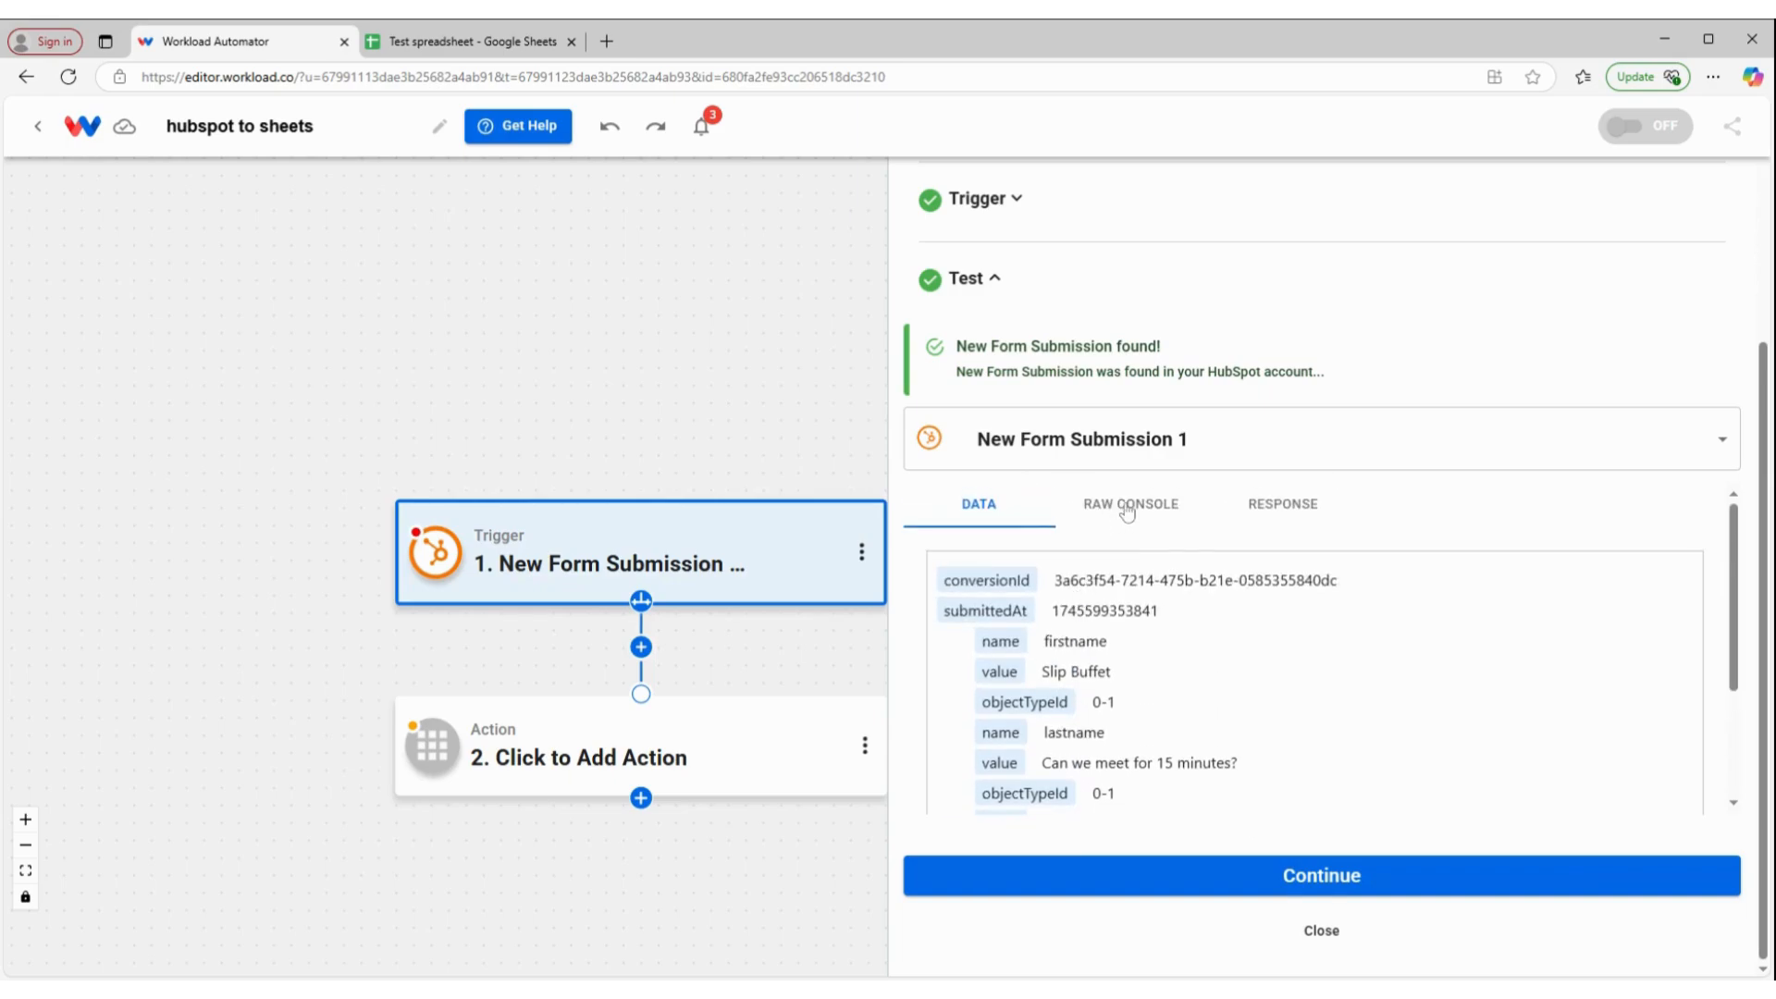
click(1127, 511)
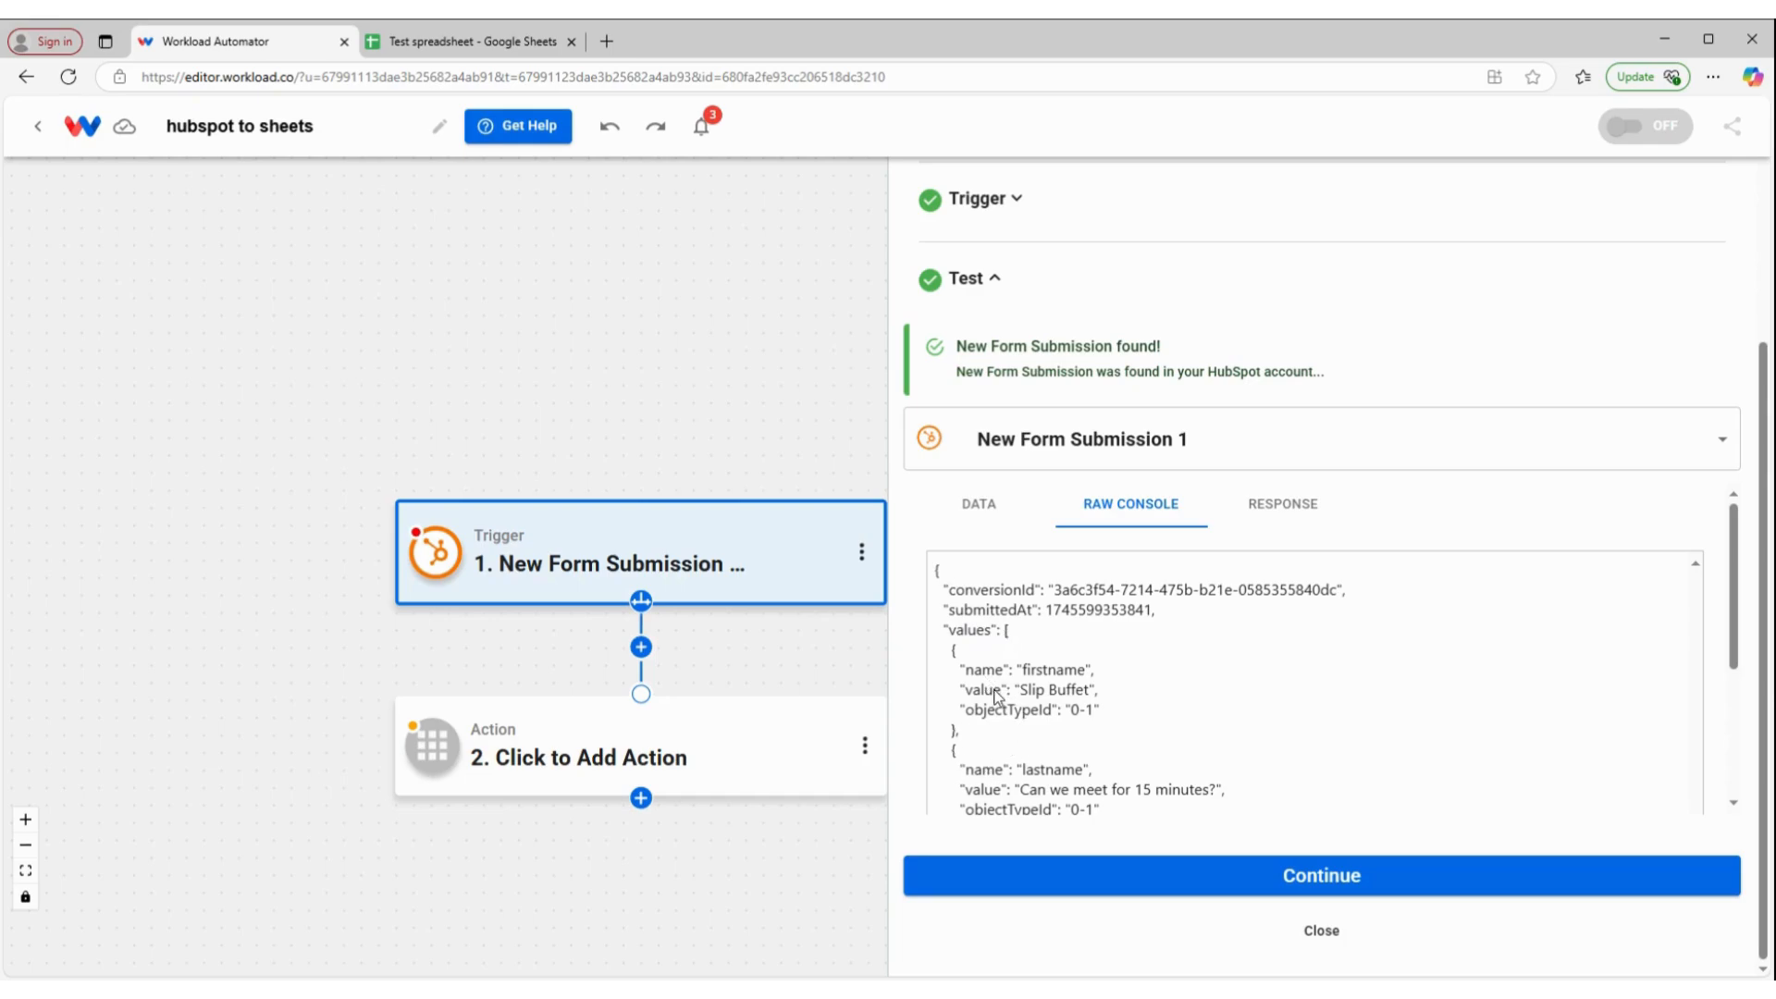
scroll(996, 695, down, 4)
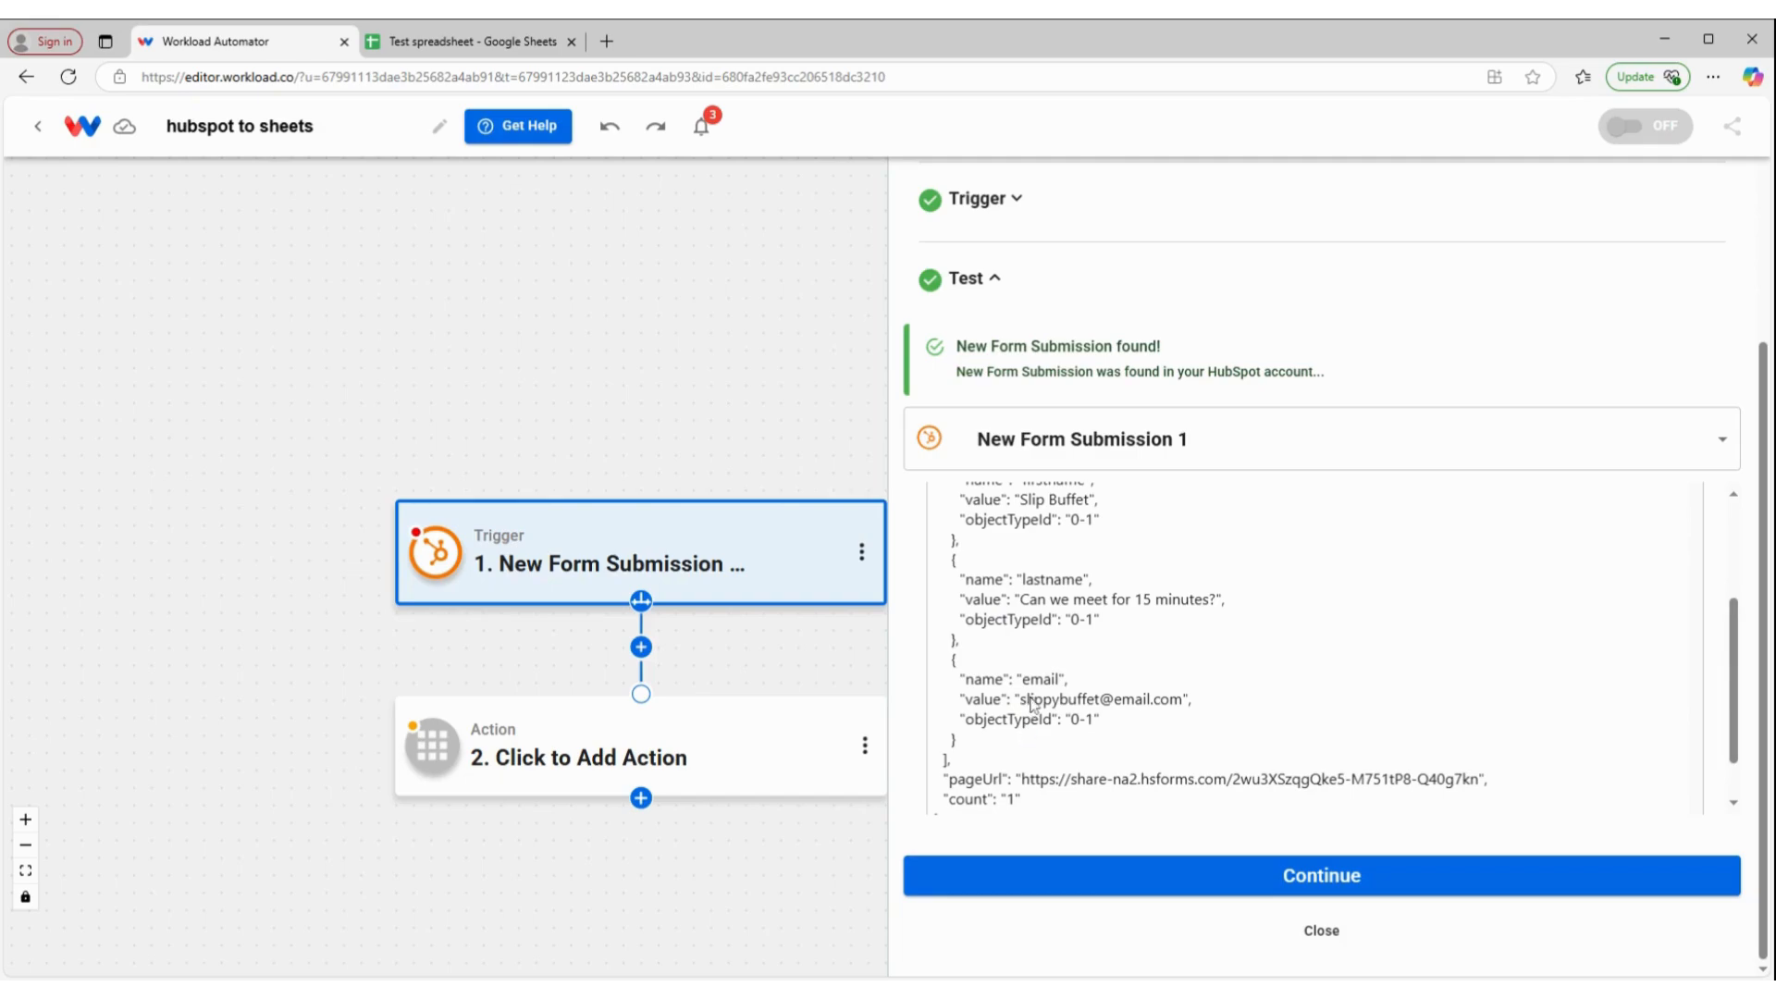
scroll(1031, 703, up, 4)
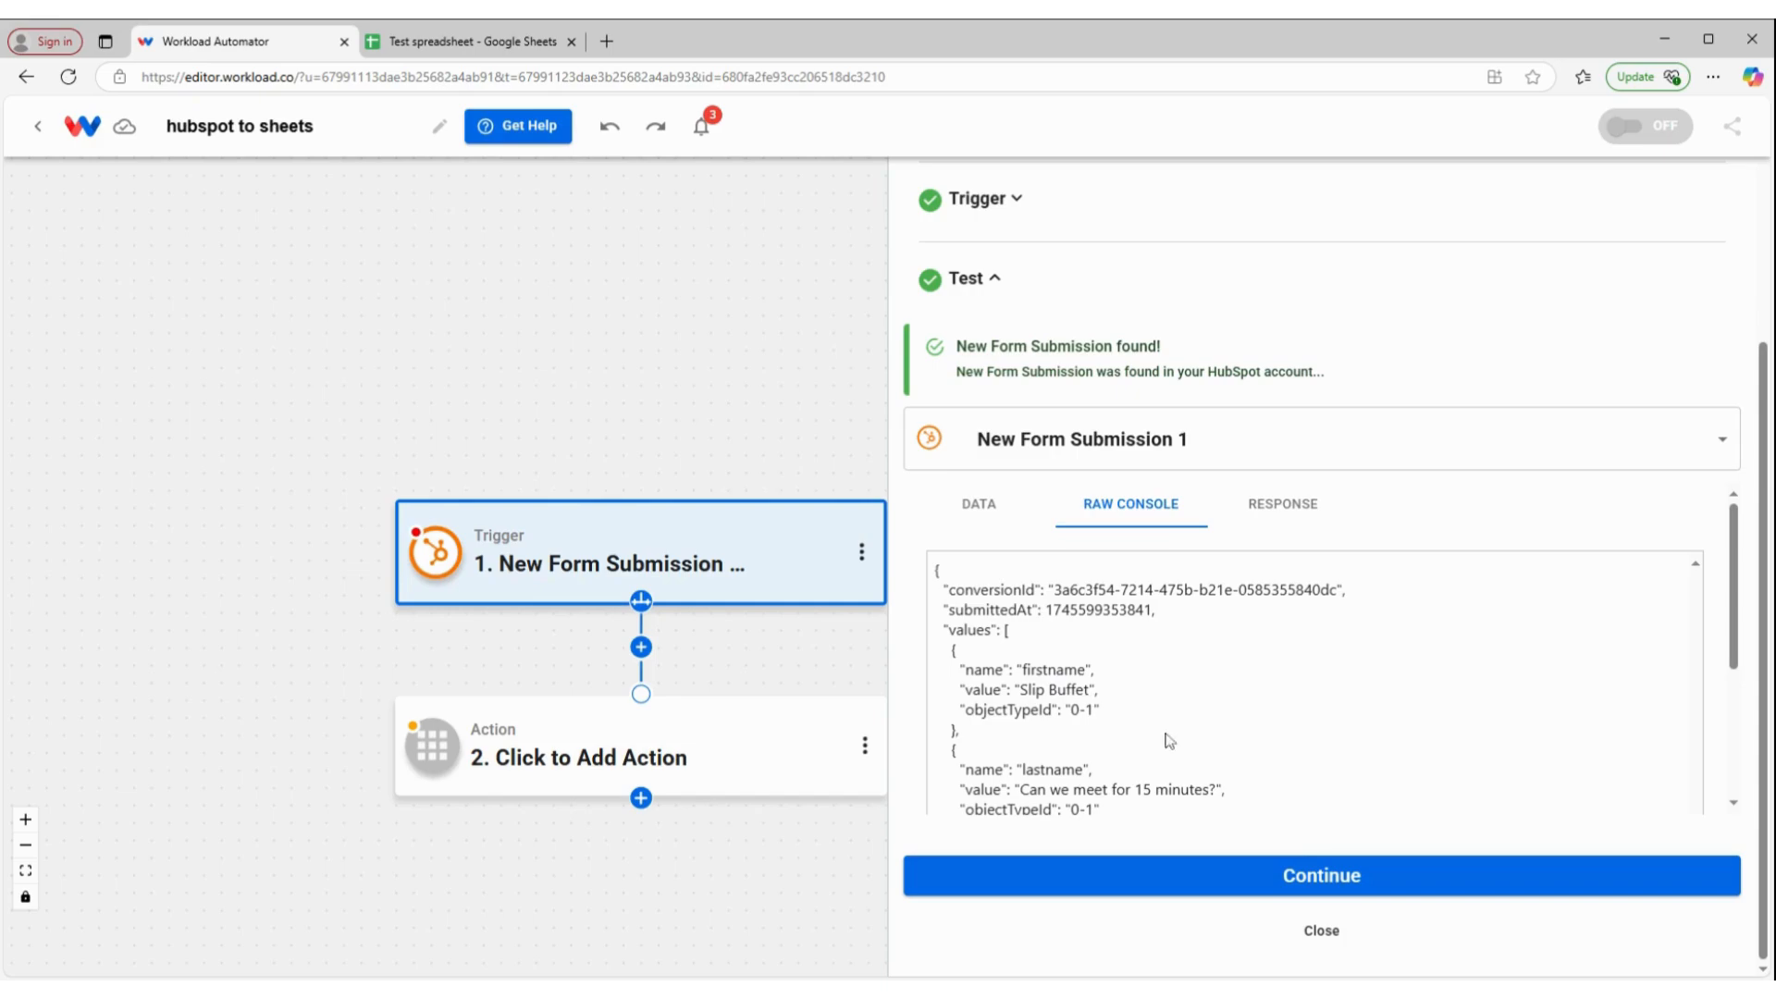
Finish the trigger and set the second step to AI Formatter by Workload with the Format Data event.
click(1393, 888)
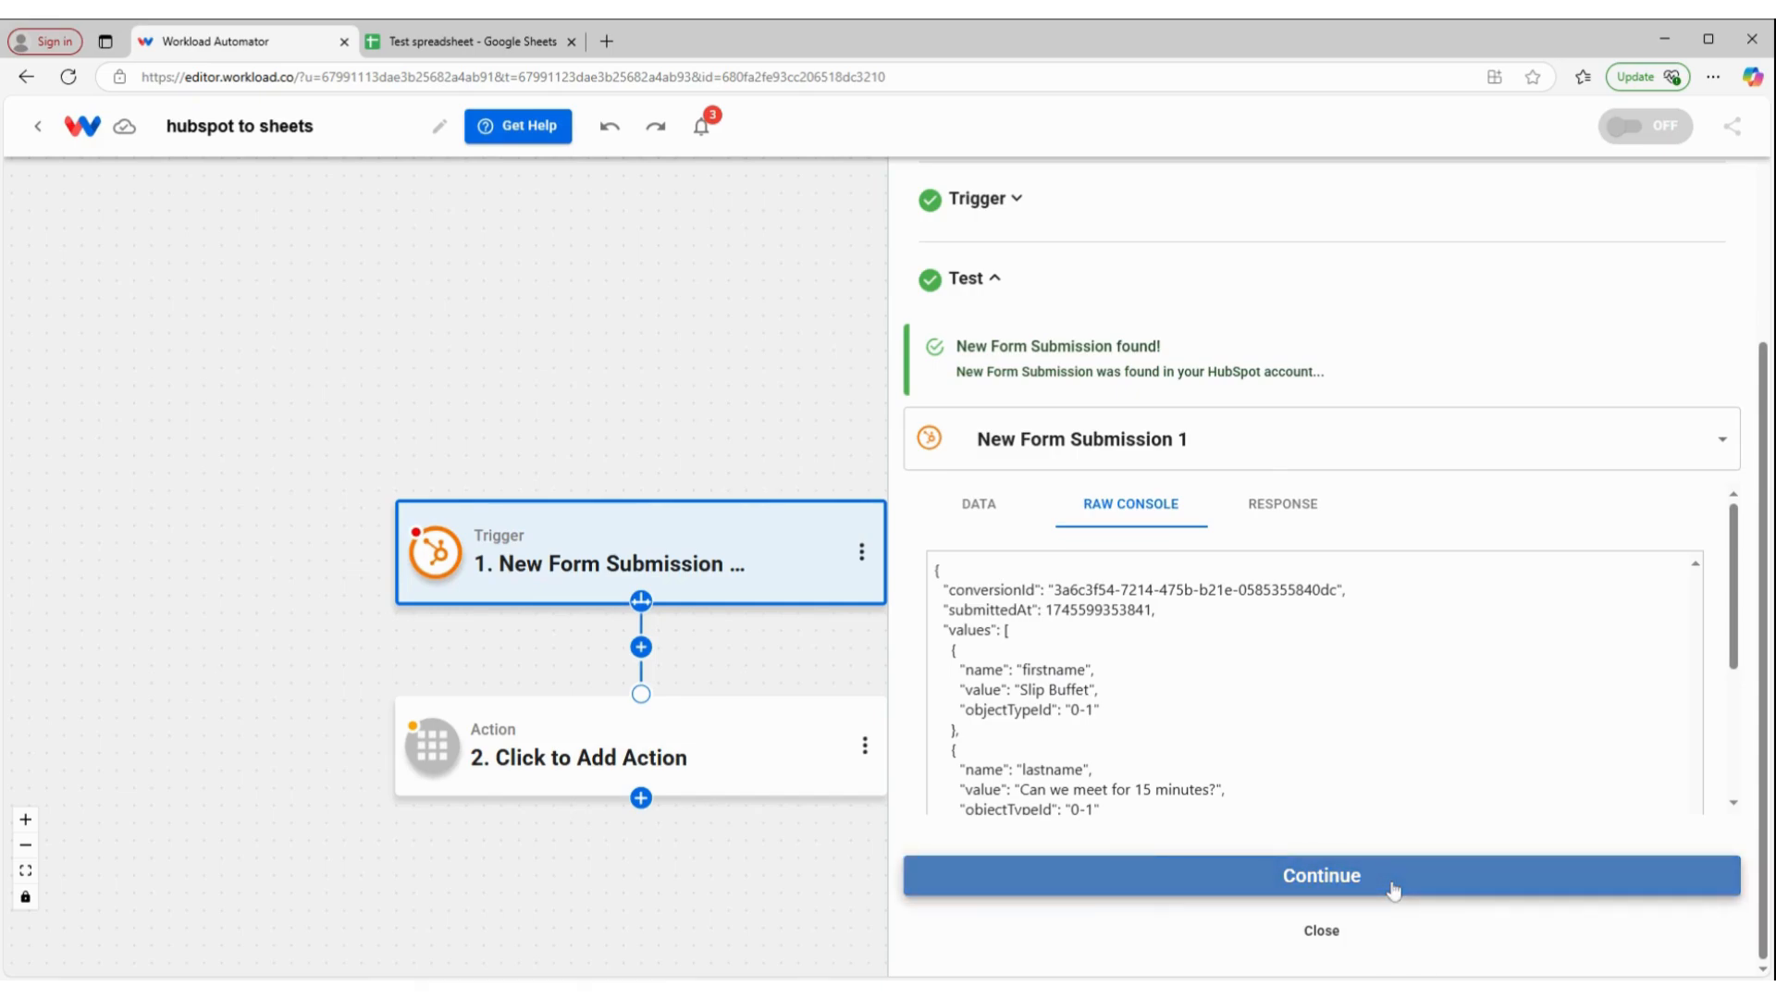
mouse_move(586, 555)
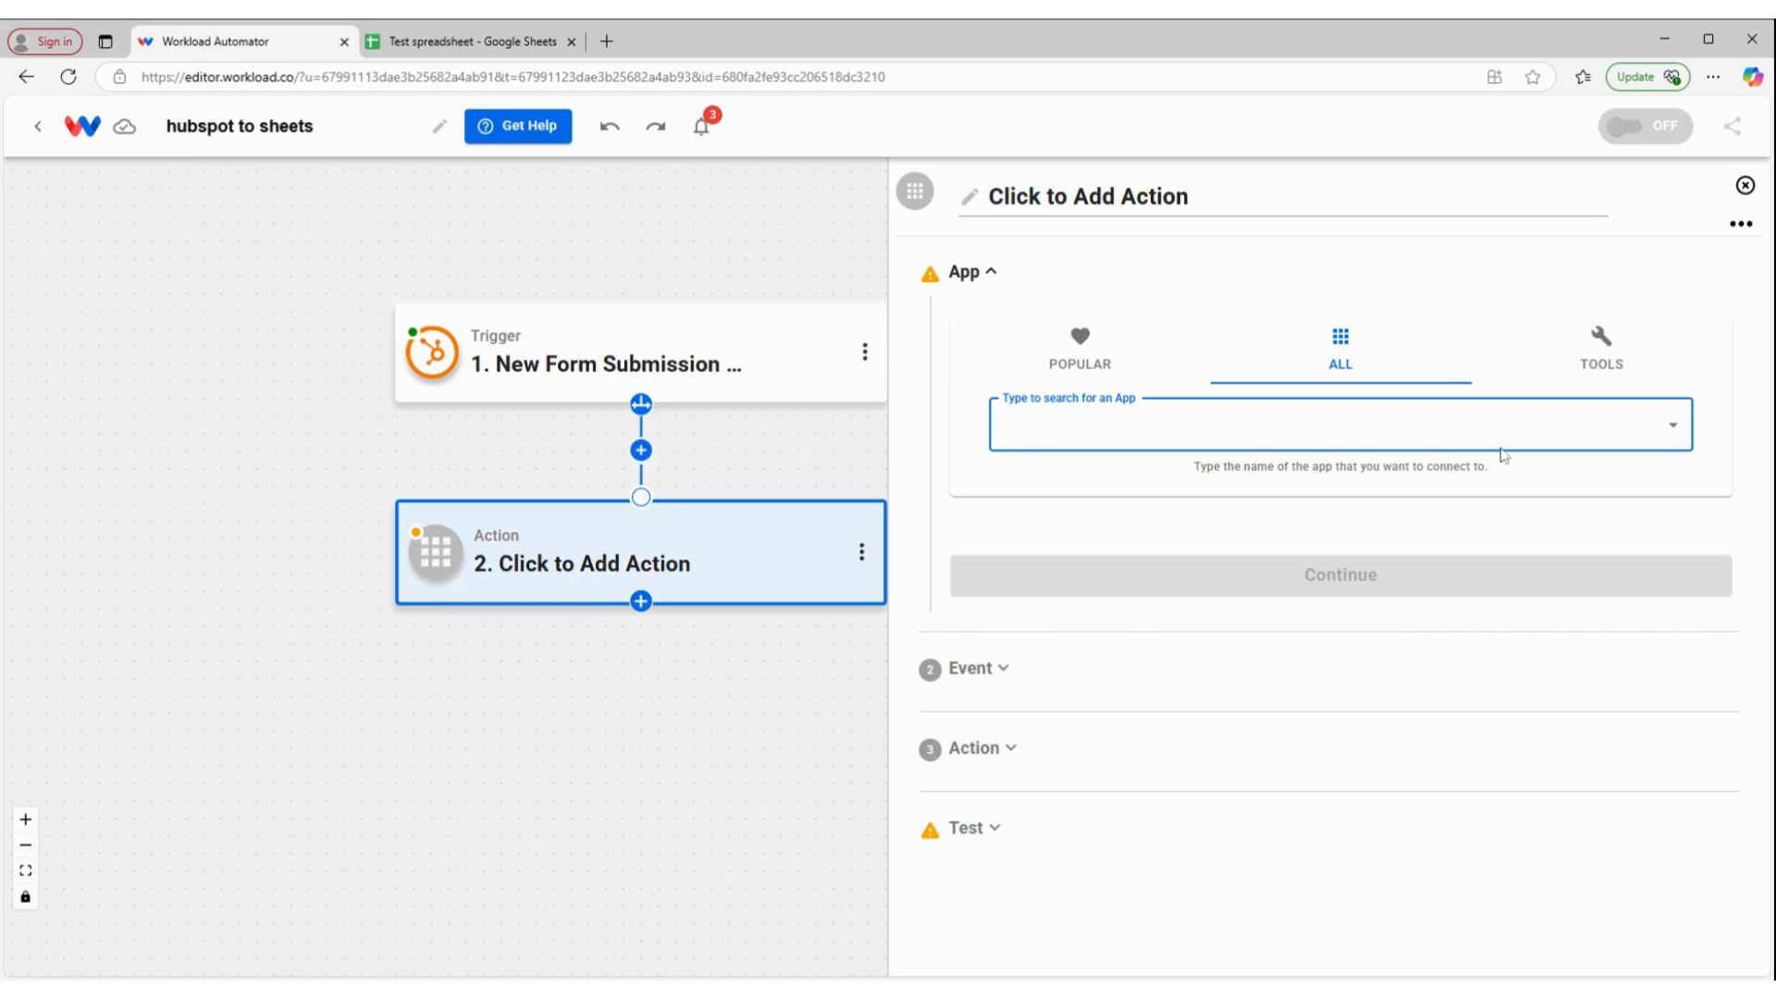
click(1605, 352)
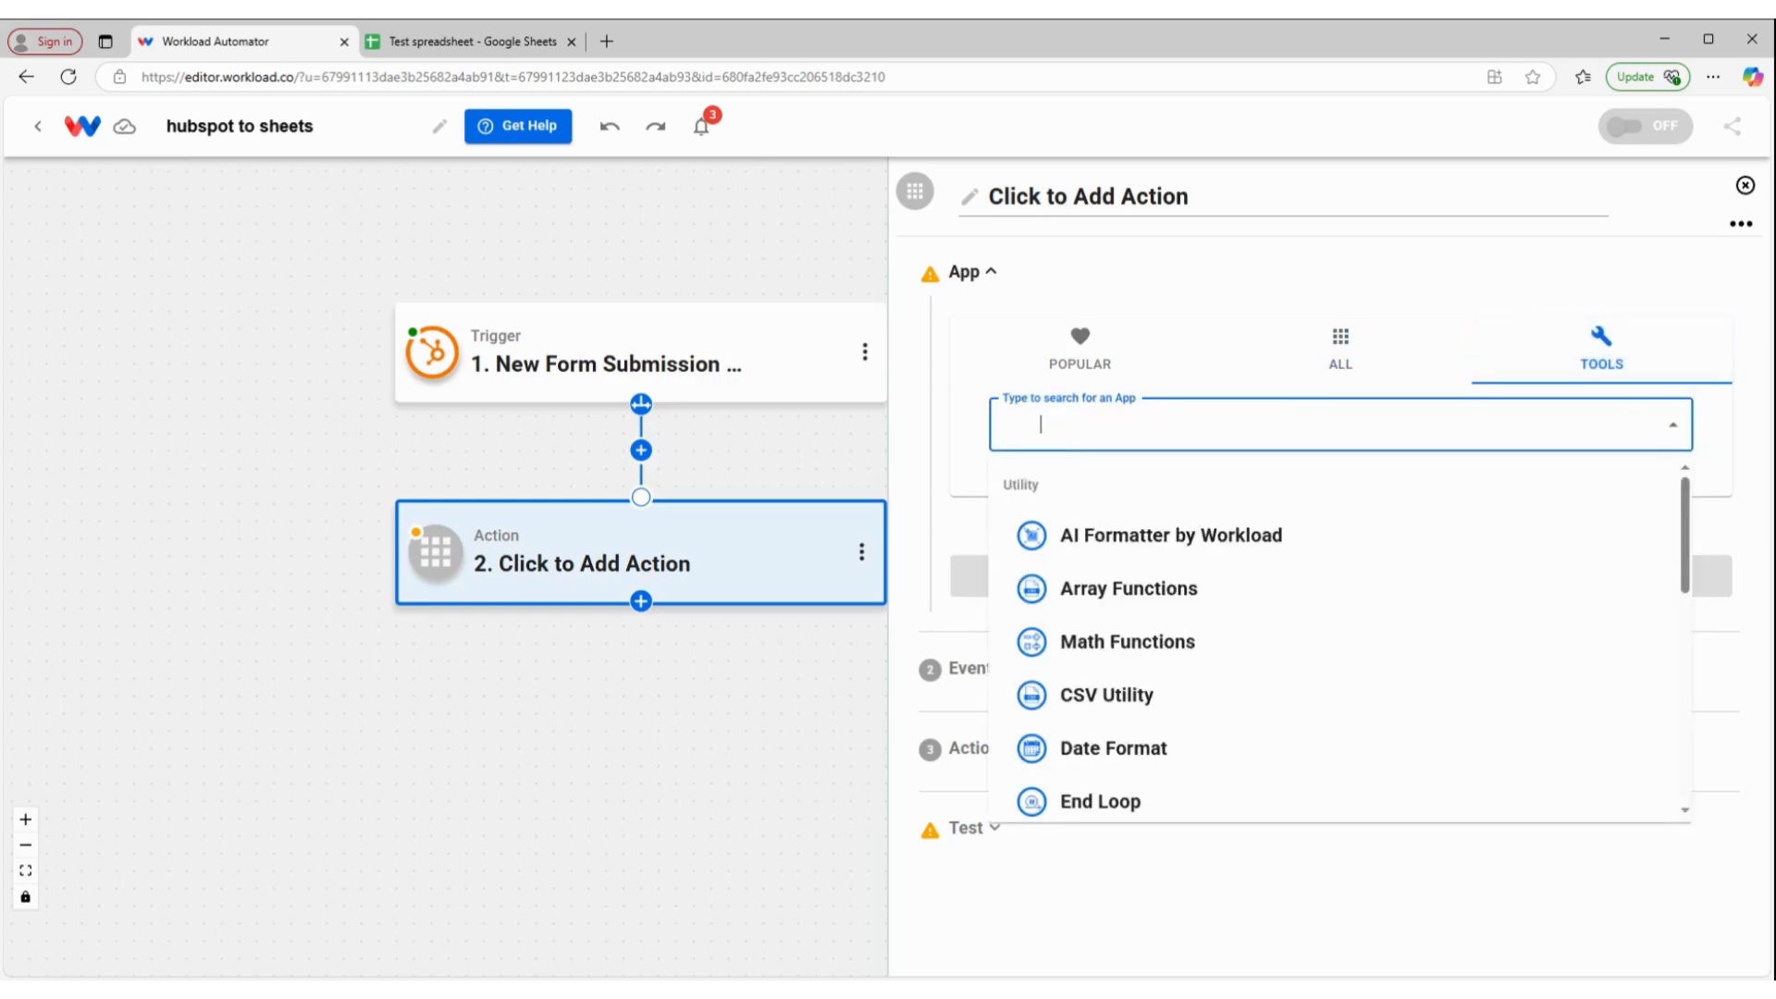
click(1062, 545)
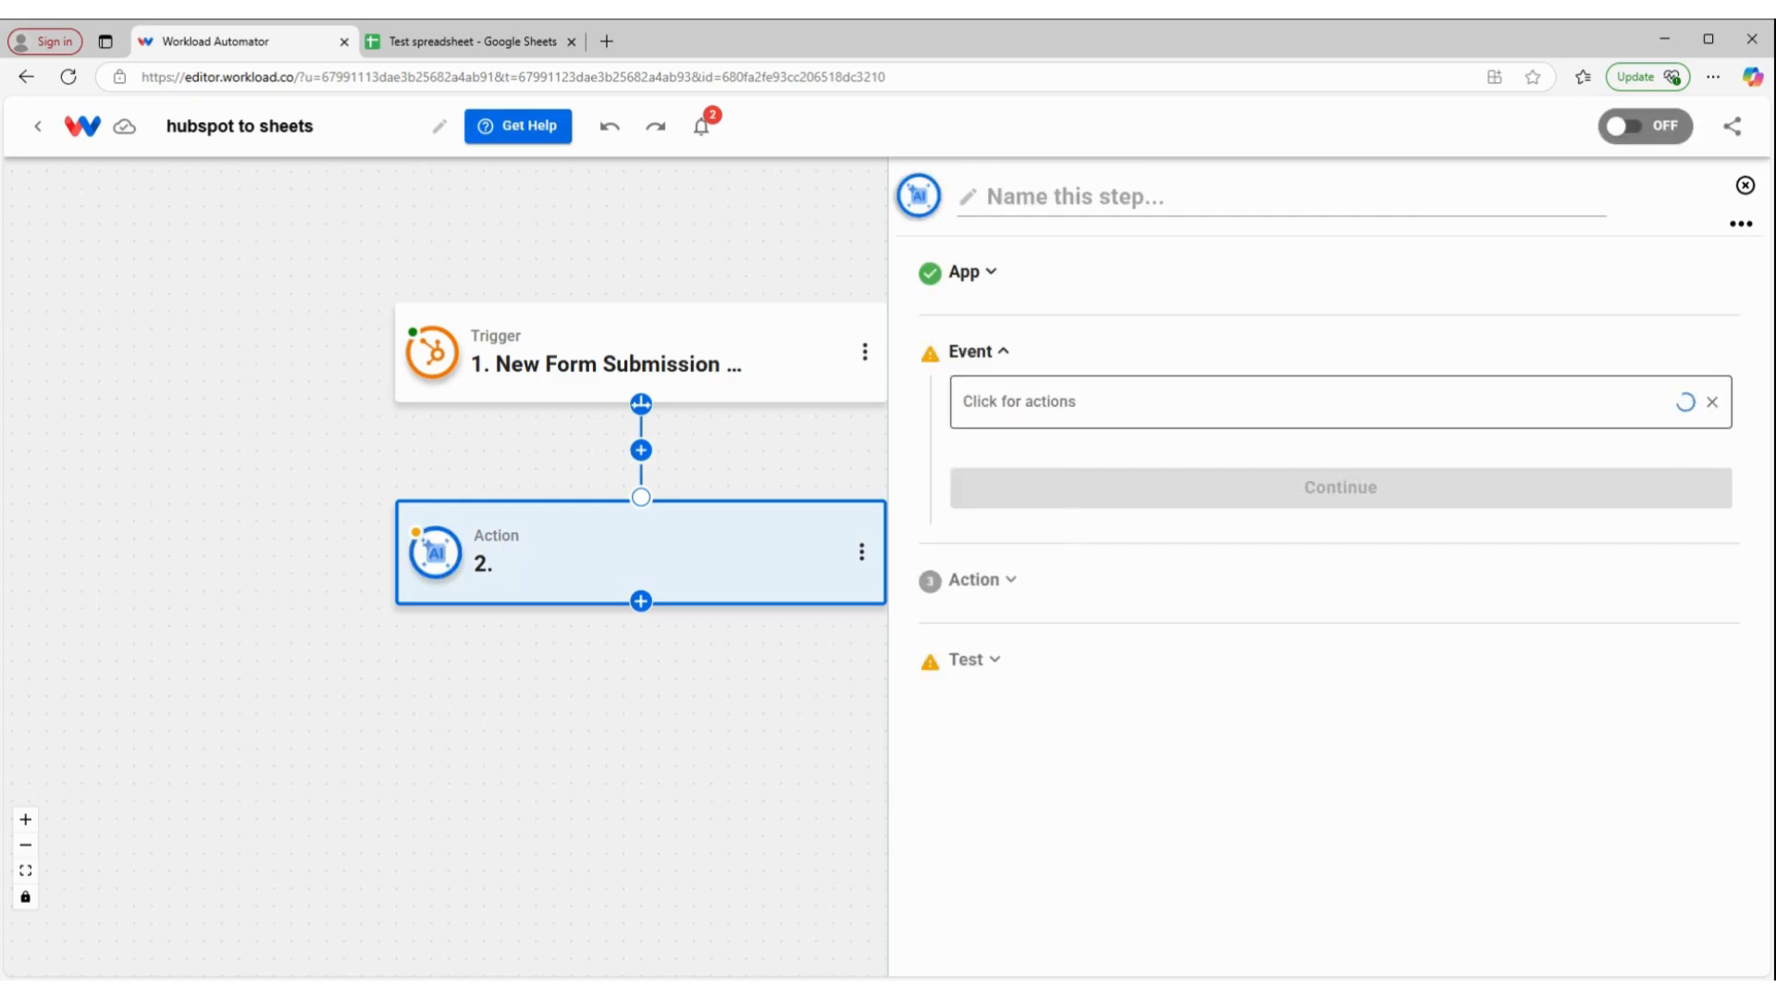
click(1292, 490)
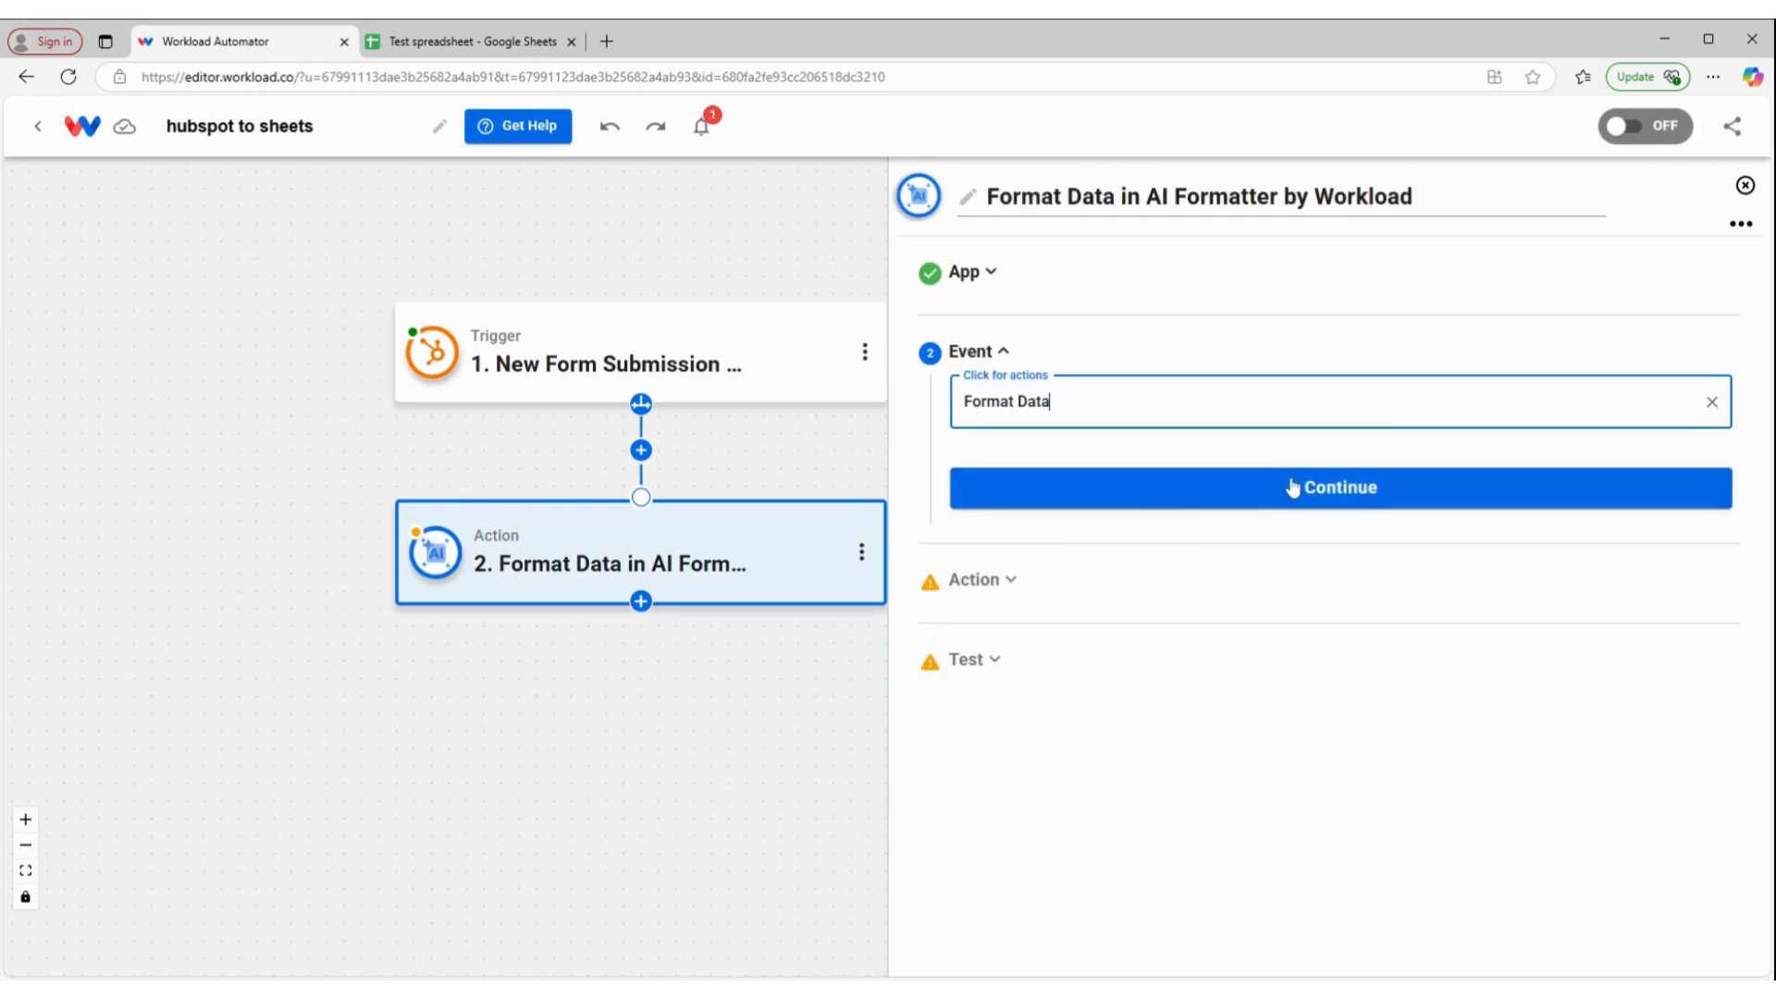
click(1292, 487)
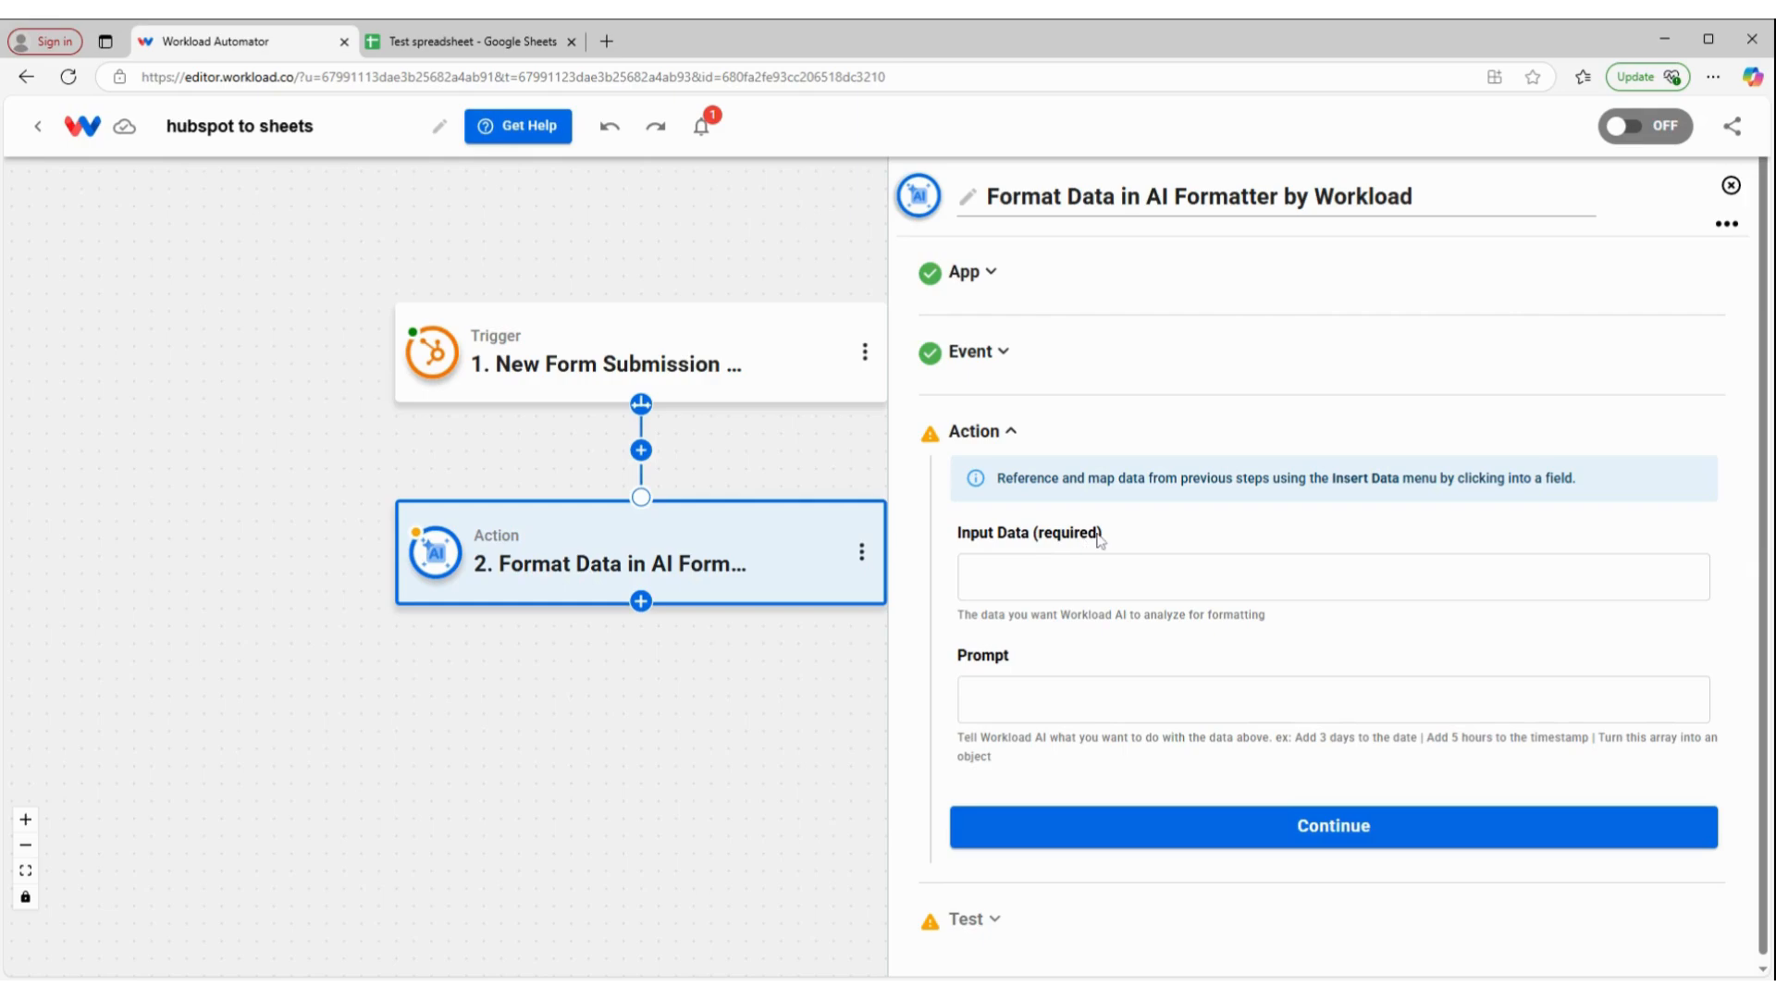
Map the HubSpot submission's values array as the formatter's input data and enter the prompt "turn this array into an object".
click(1045, 575)
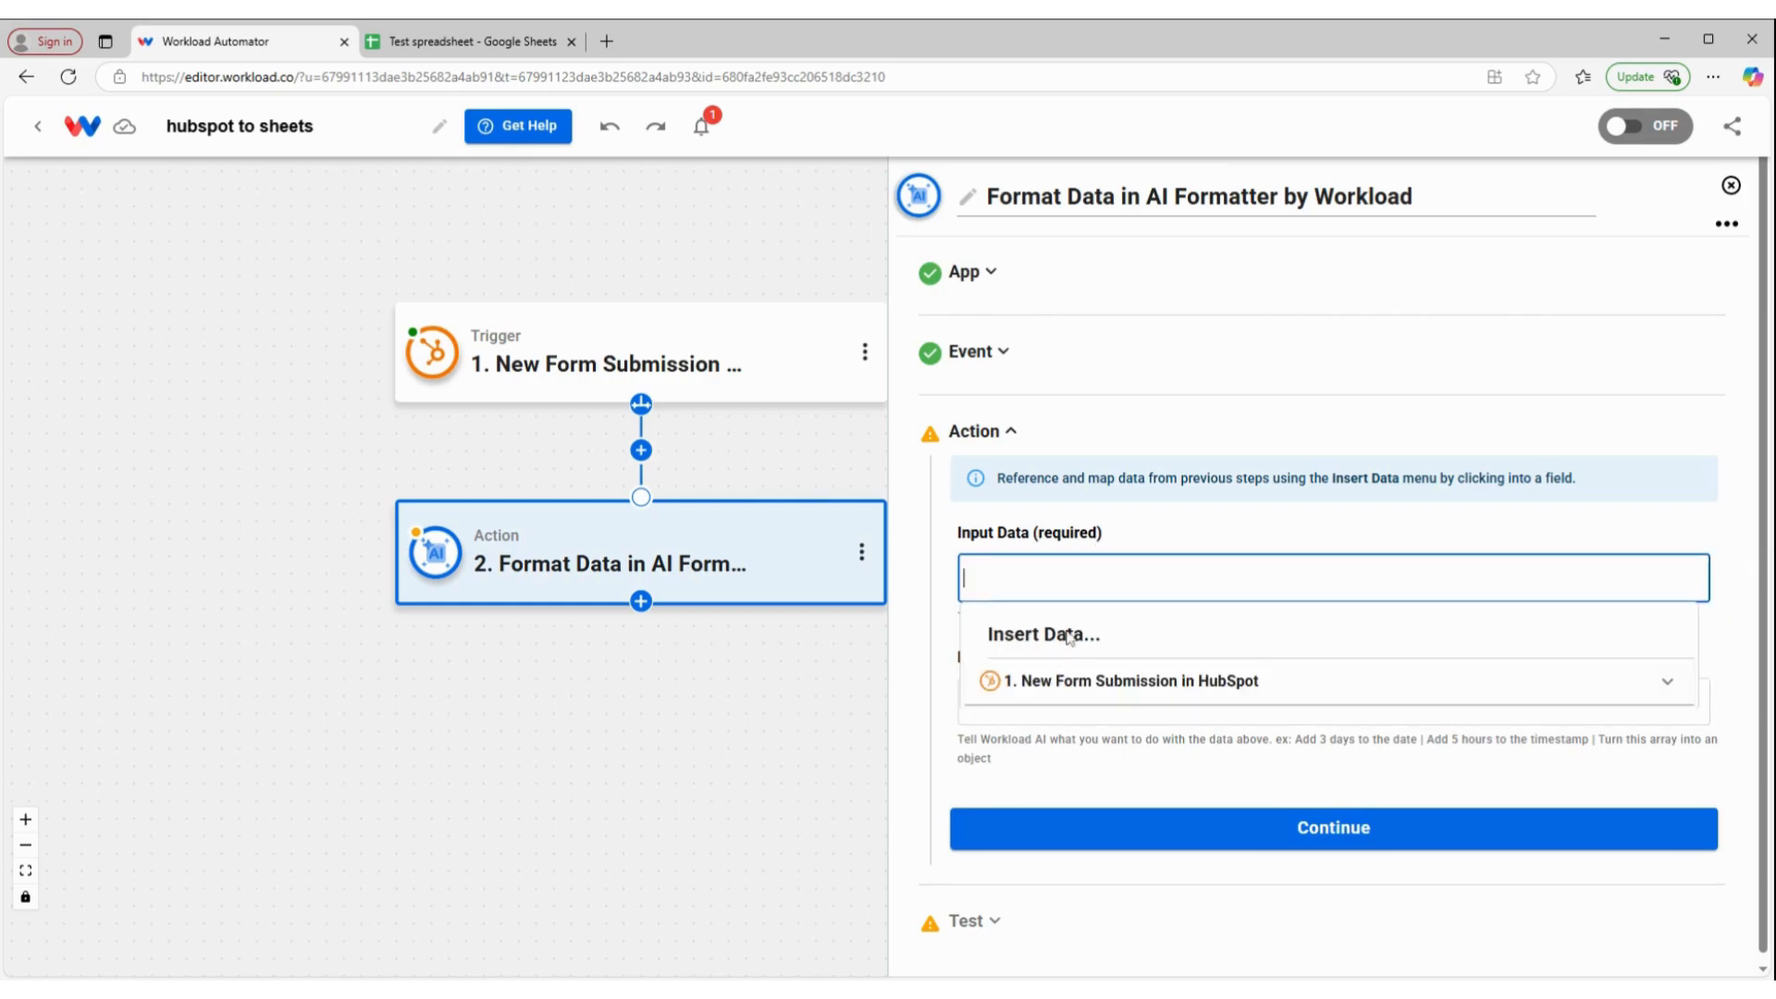
click(1137, 681)
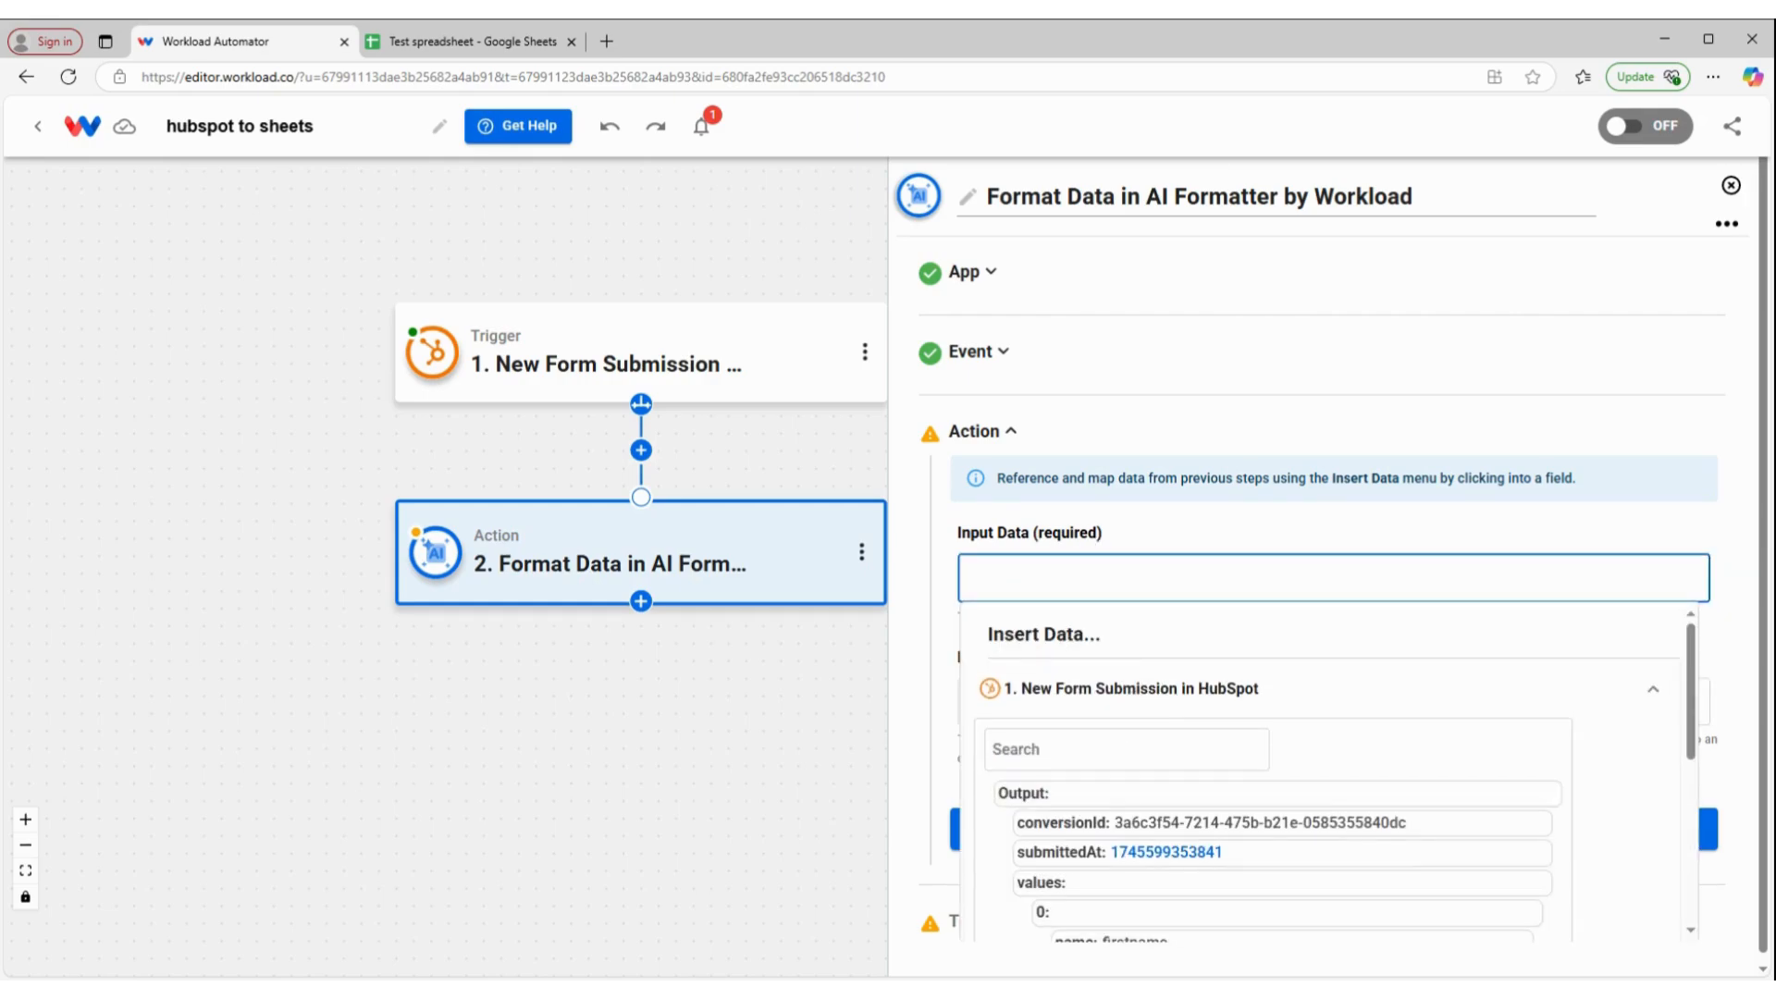
scroll(1068, 700, down, 2)
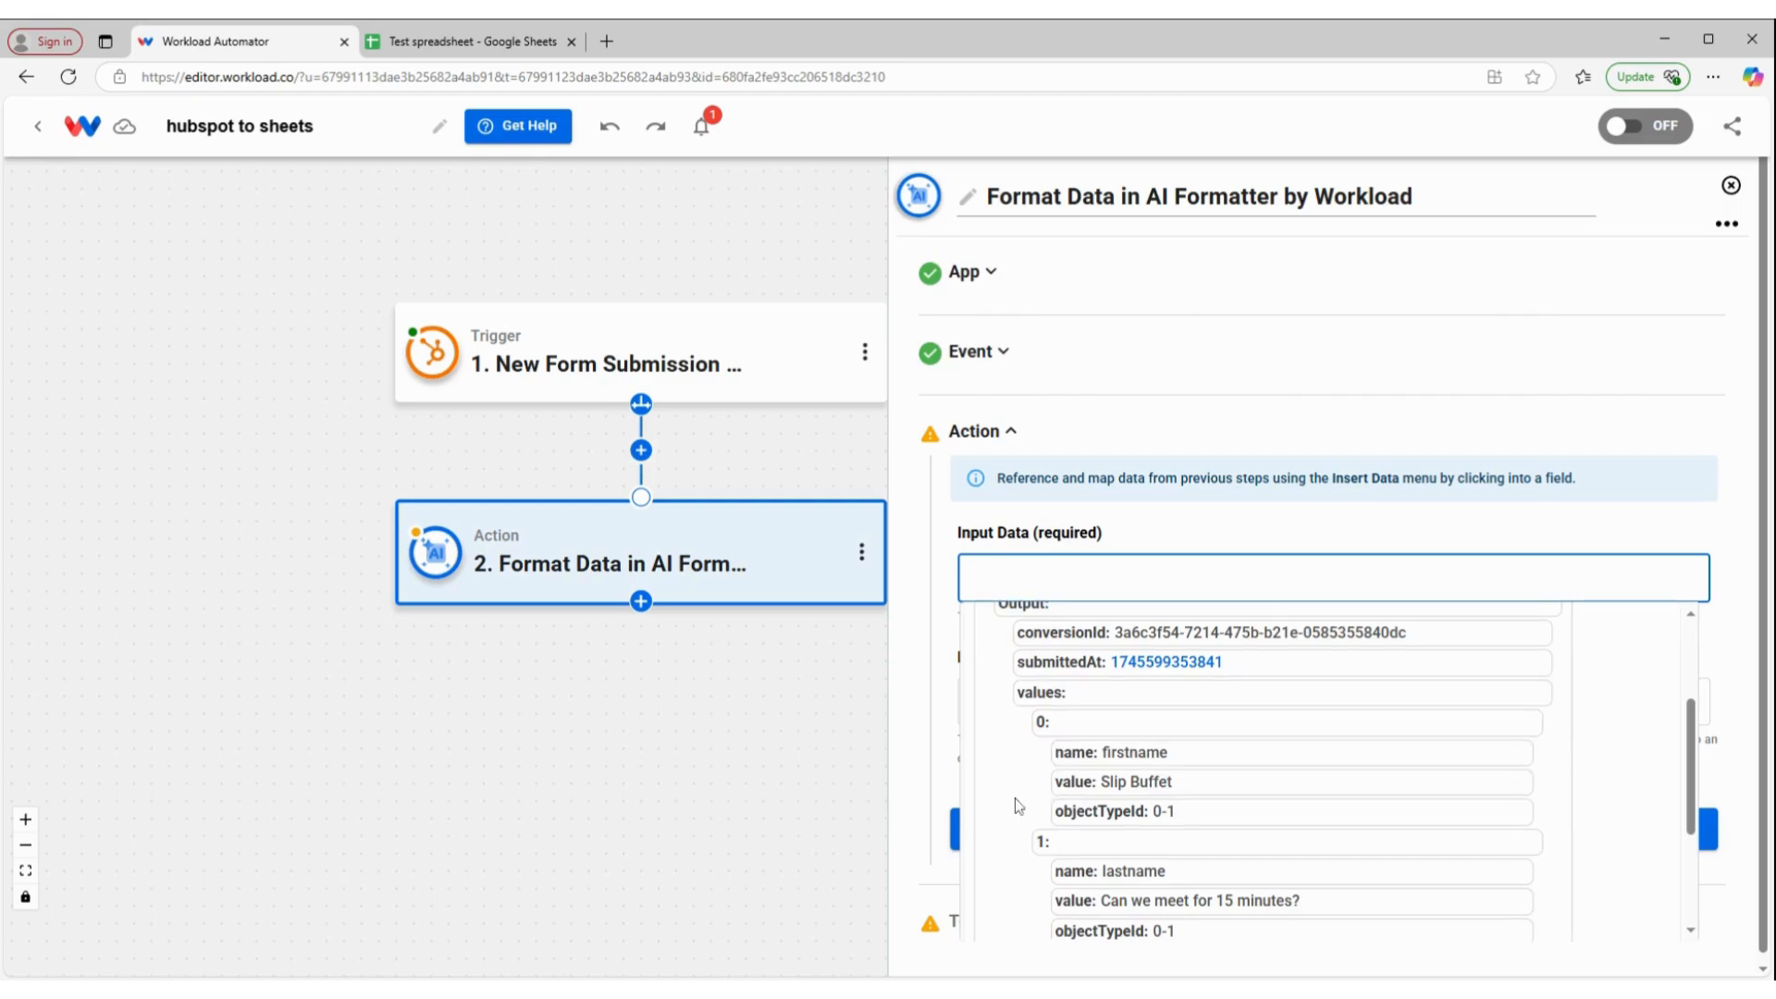
click(1043, 695)
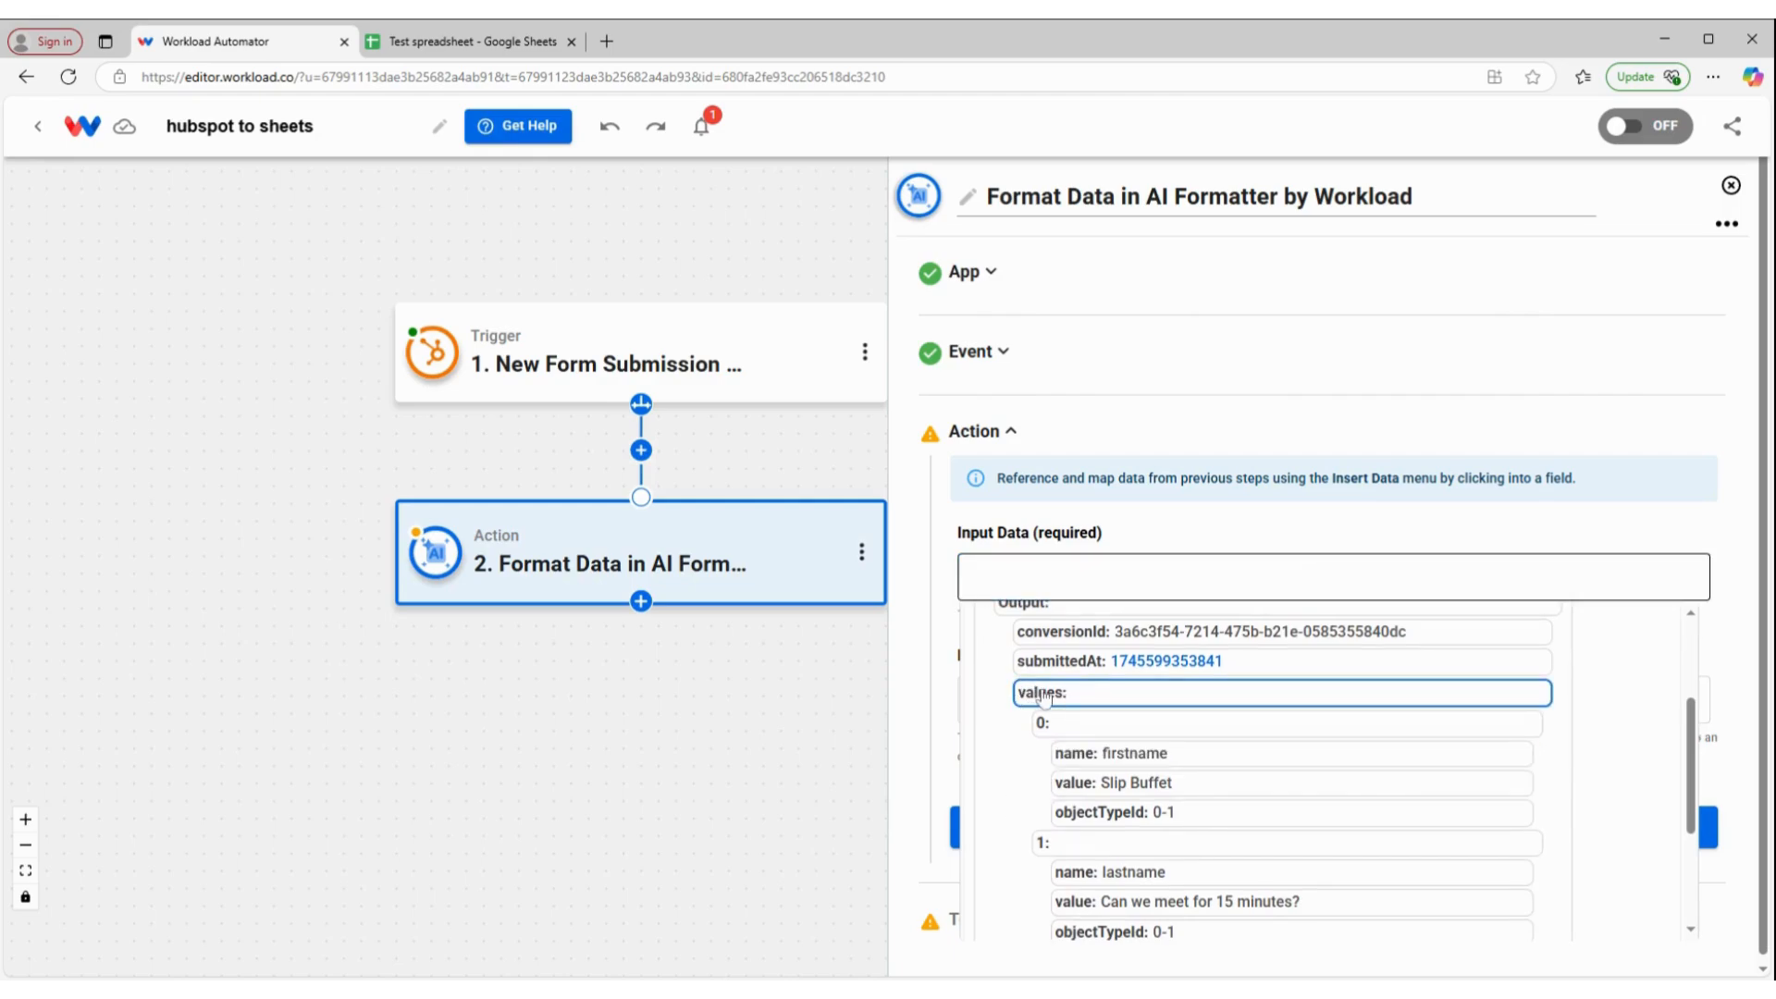
click(1075, 523)
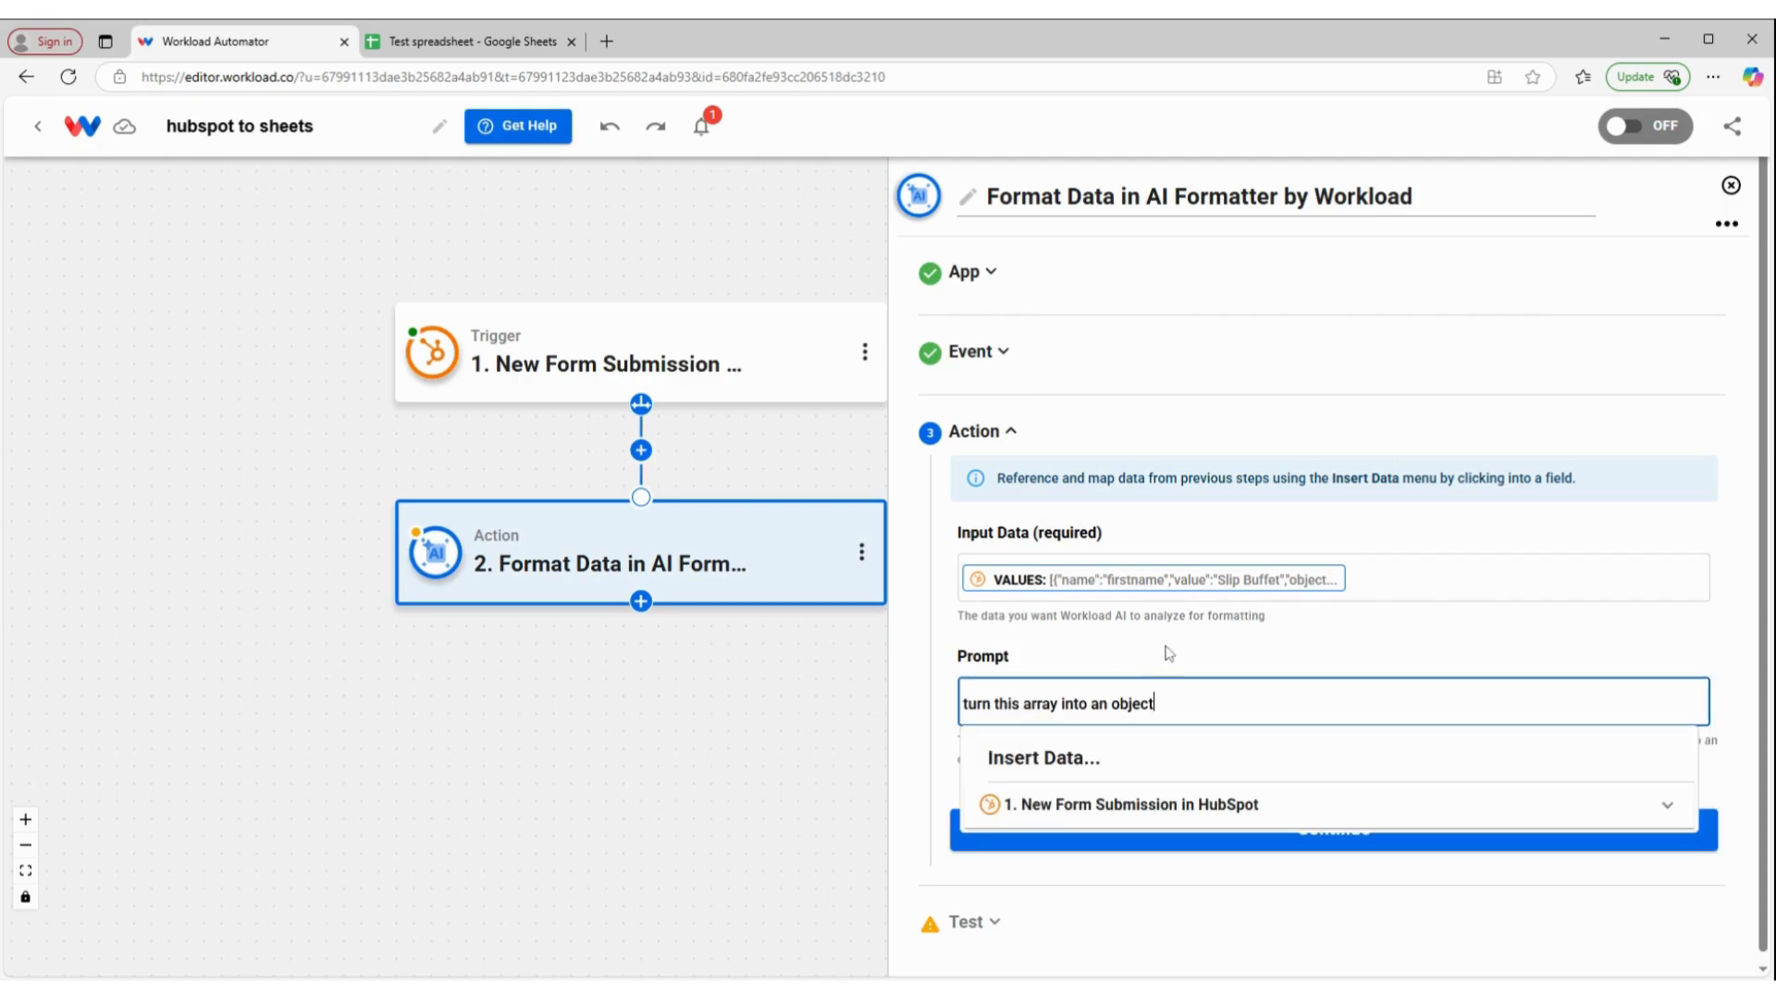
click(1170, 650)
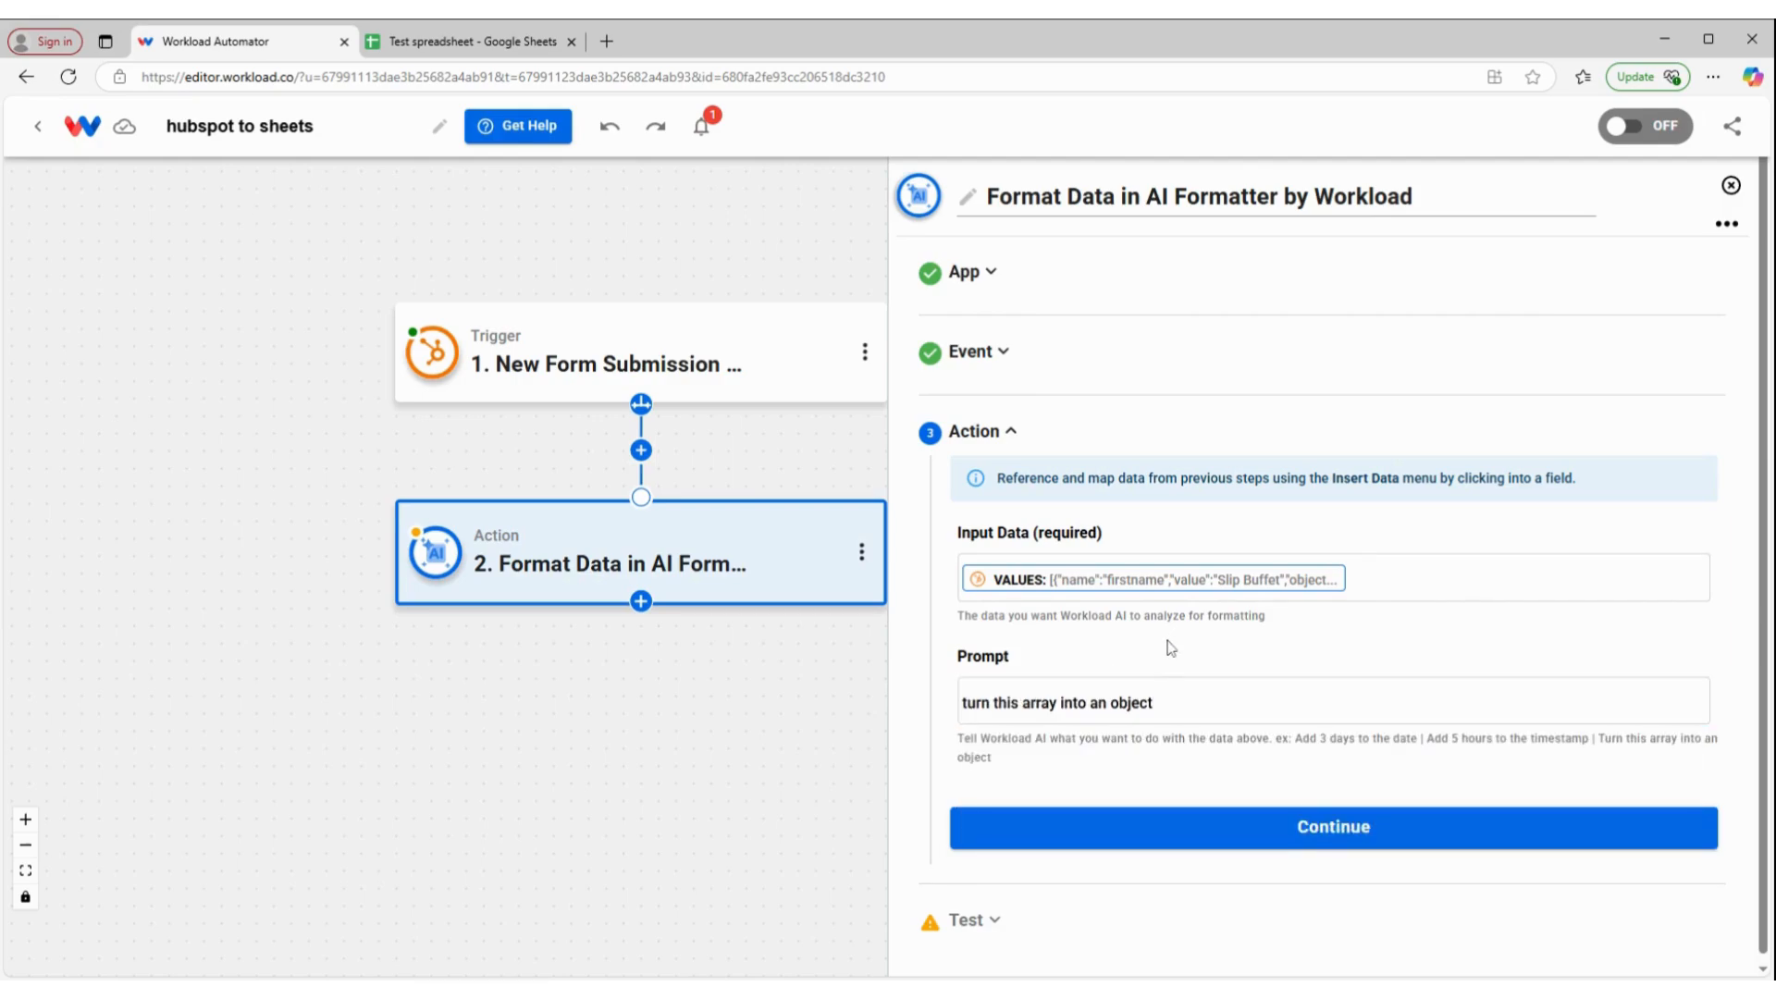
Test the Format Data action with the sample submission and finish its setup.
click(1355, 832)
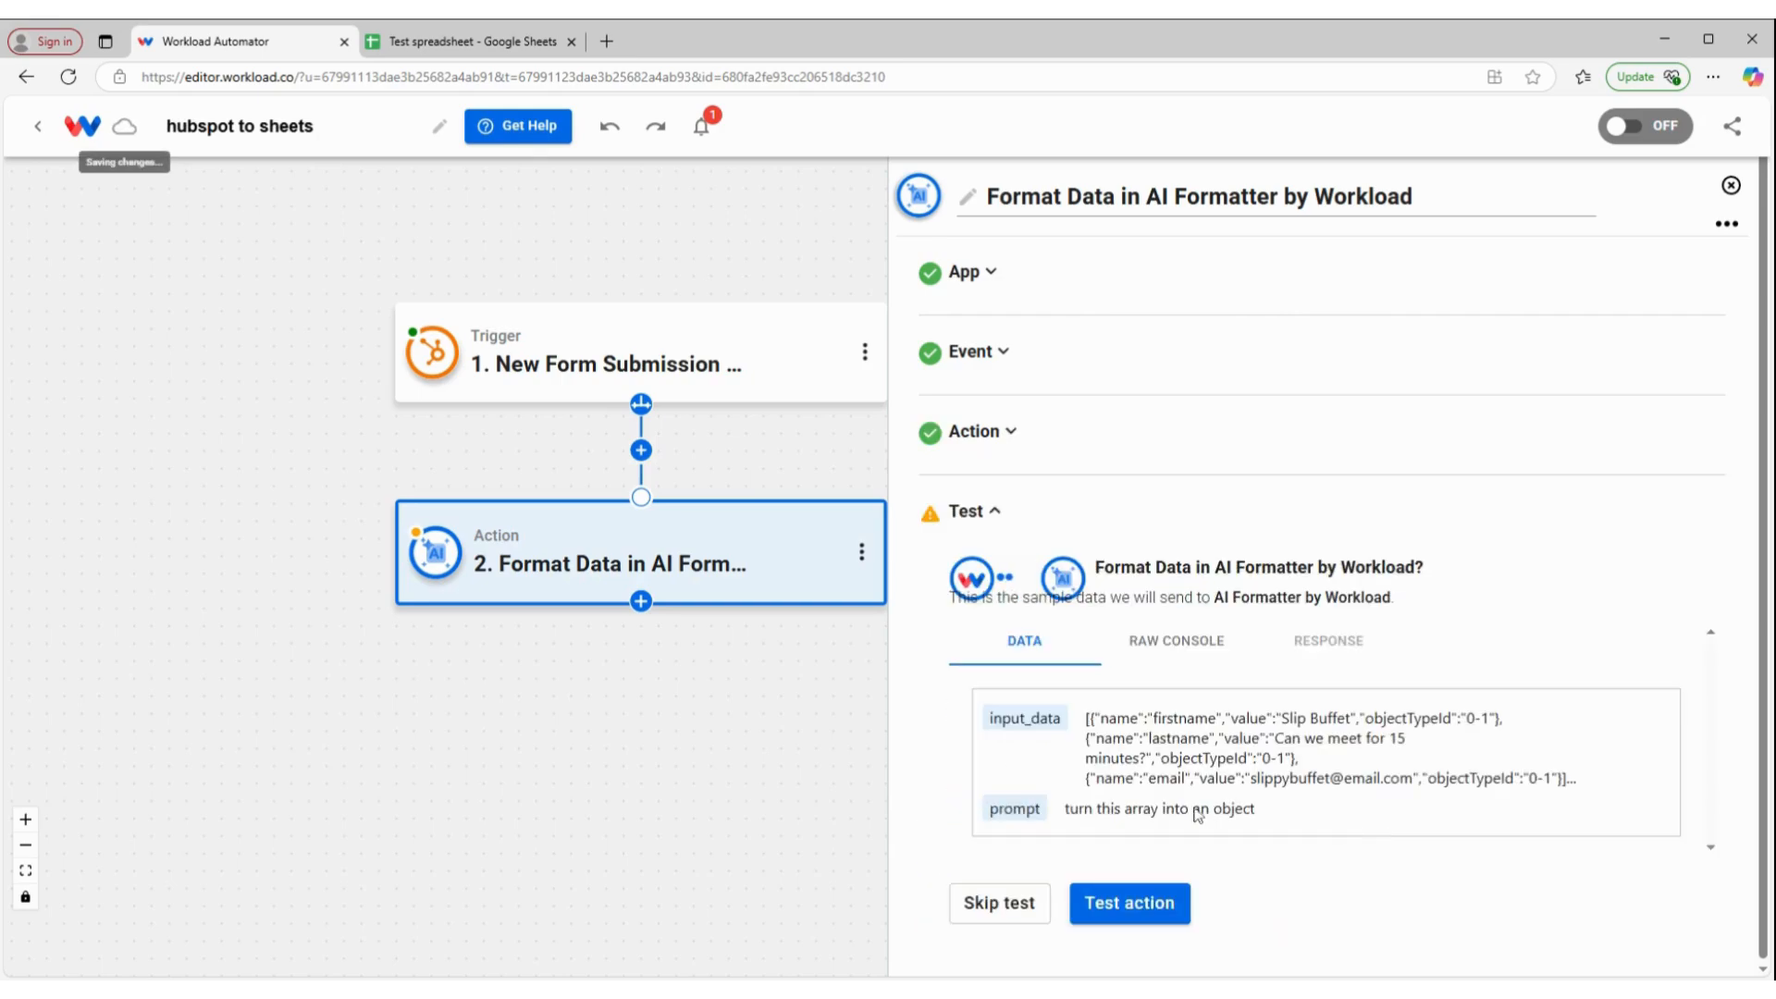
click(1129, 903)
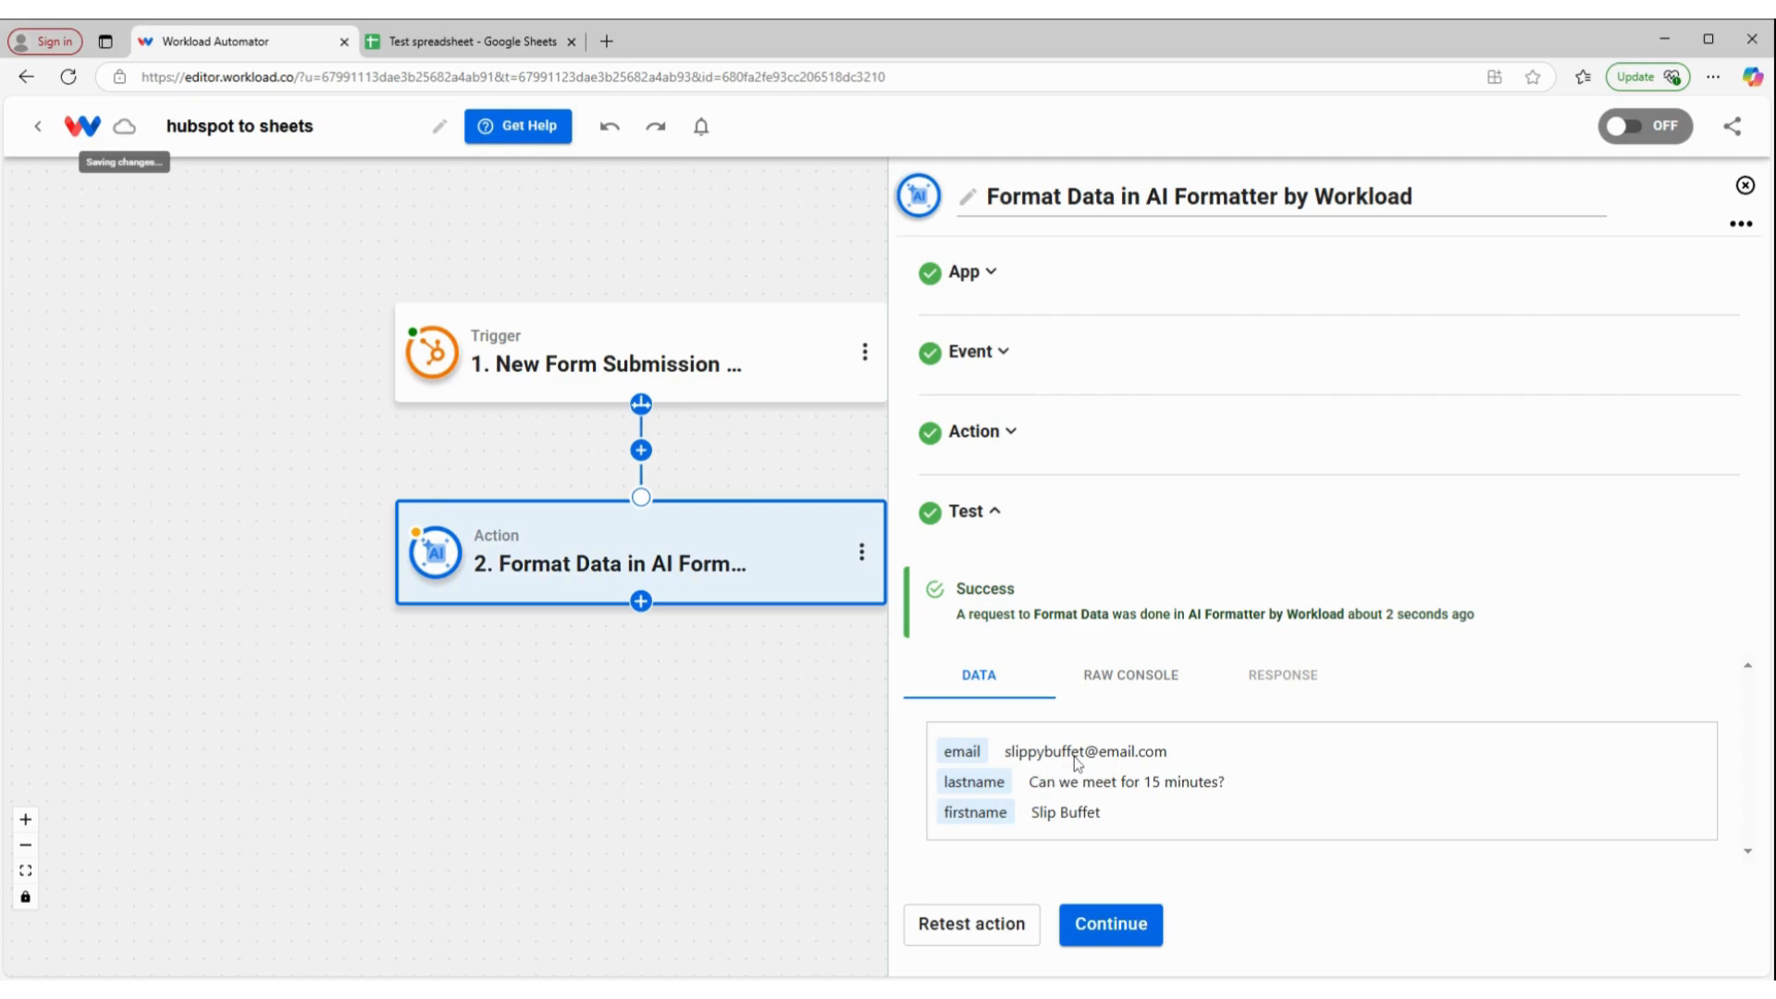
click(1125, 924)
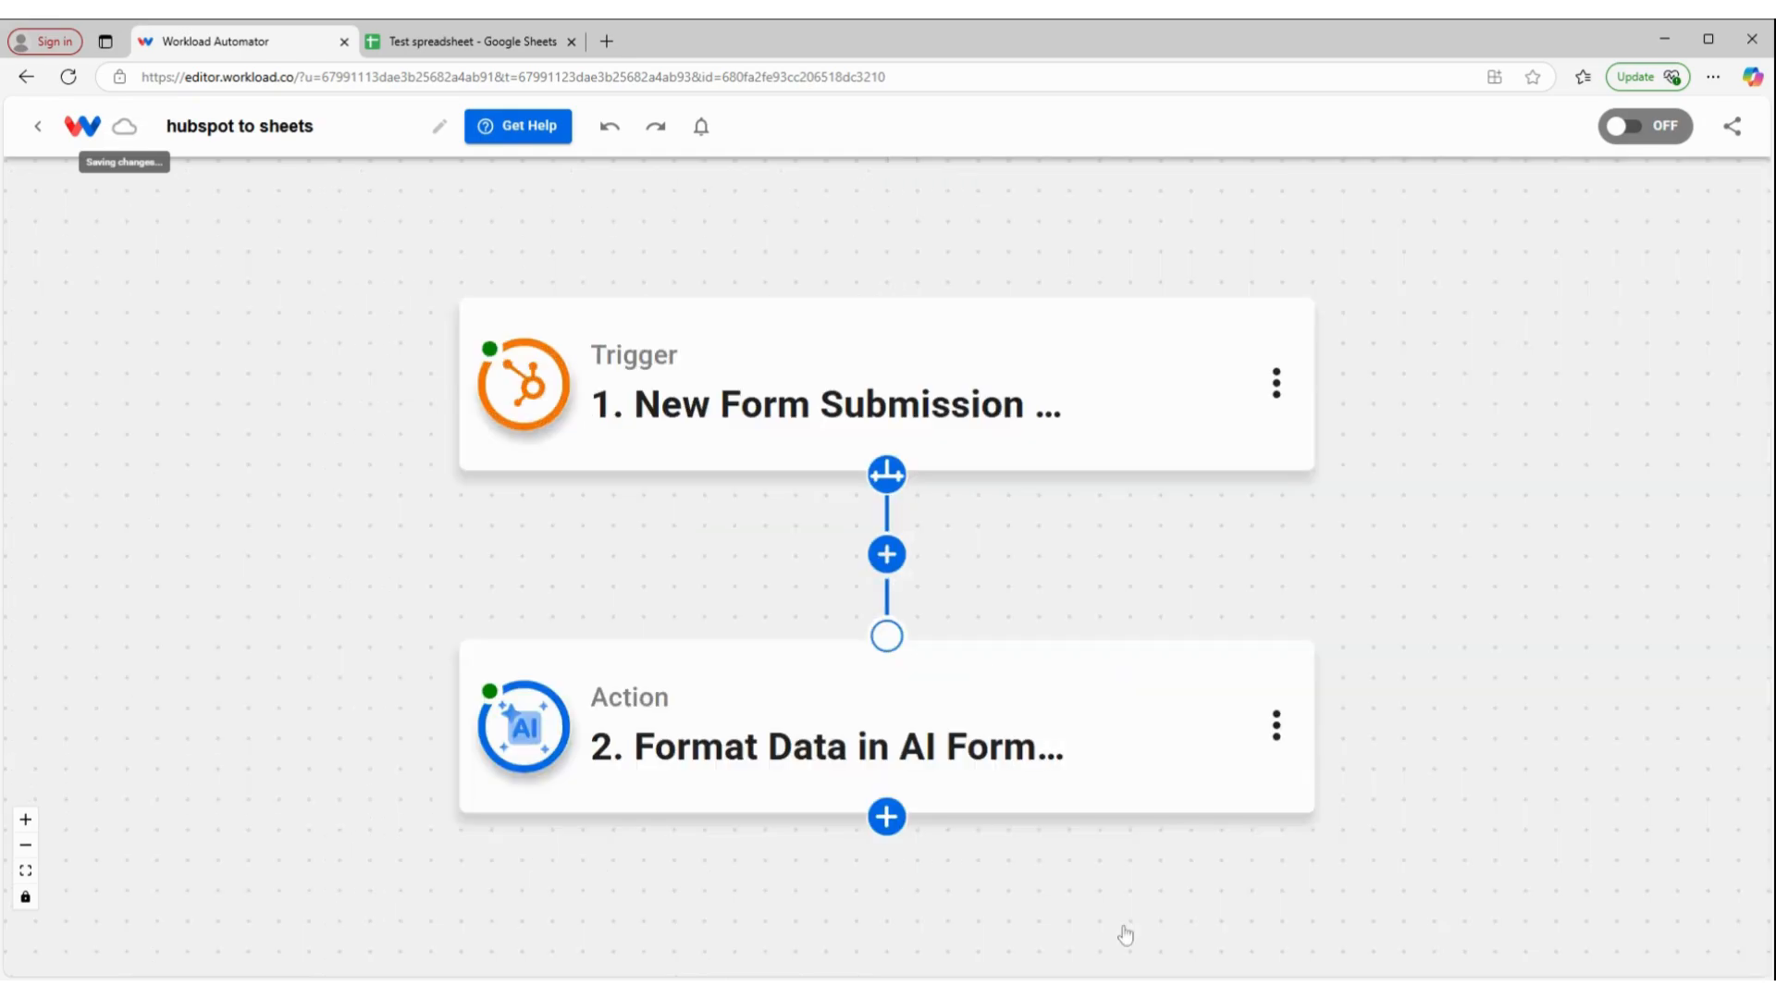
Add a third step using Google Sheets with the Create Spreadsheet Row event and accept the connected Google Sheets account.
click(885, 818)
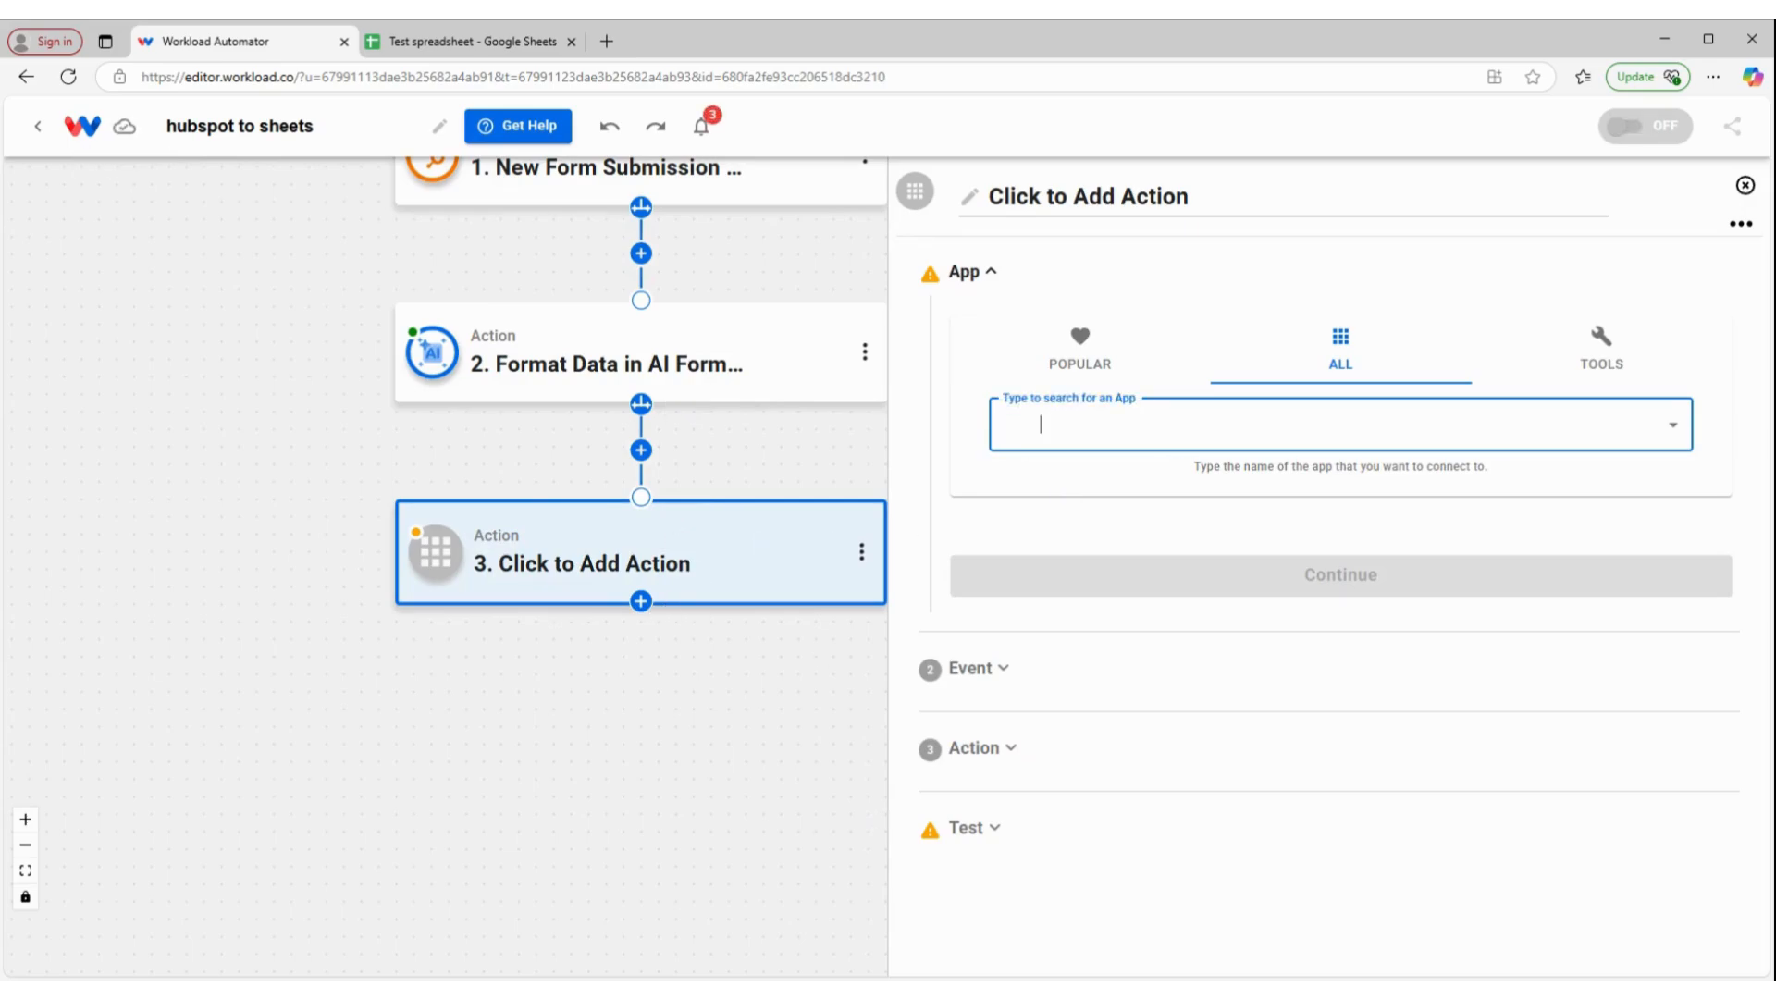
text(sheet)
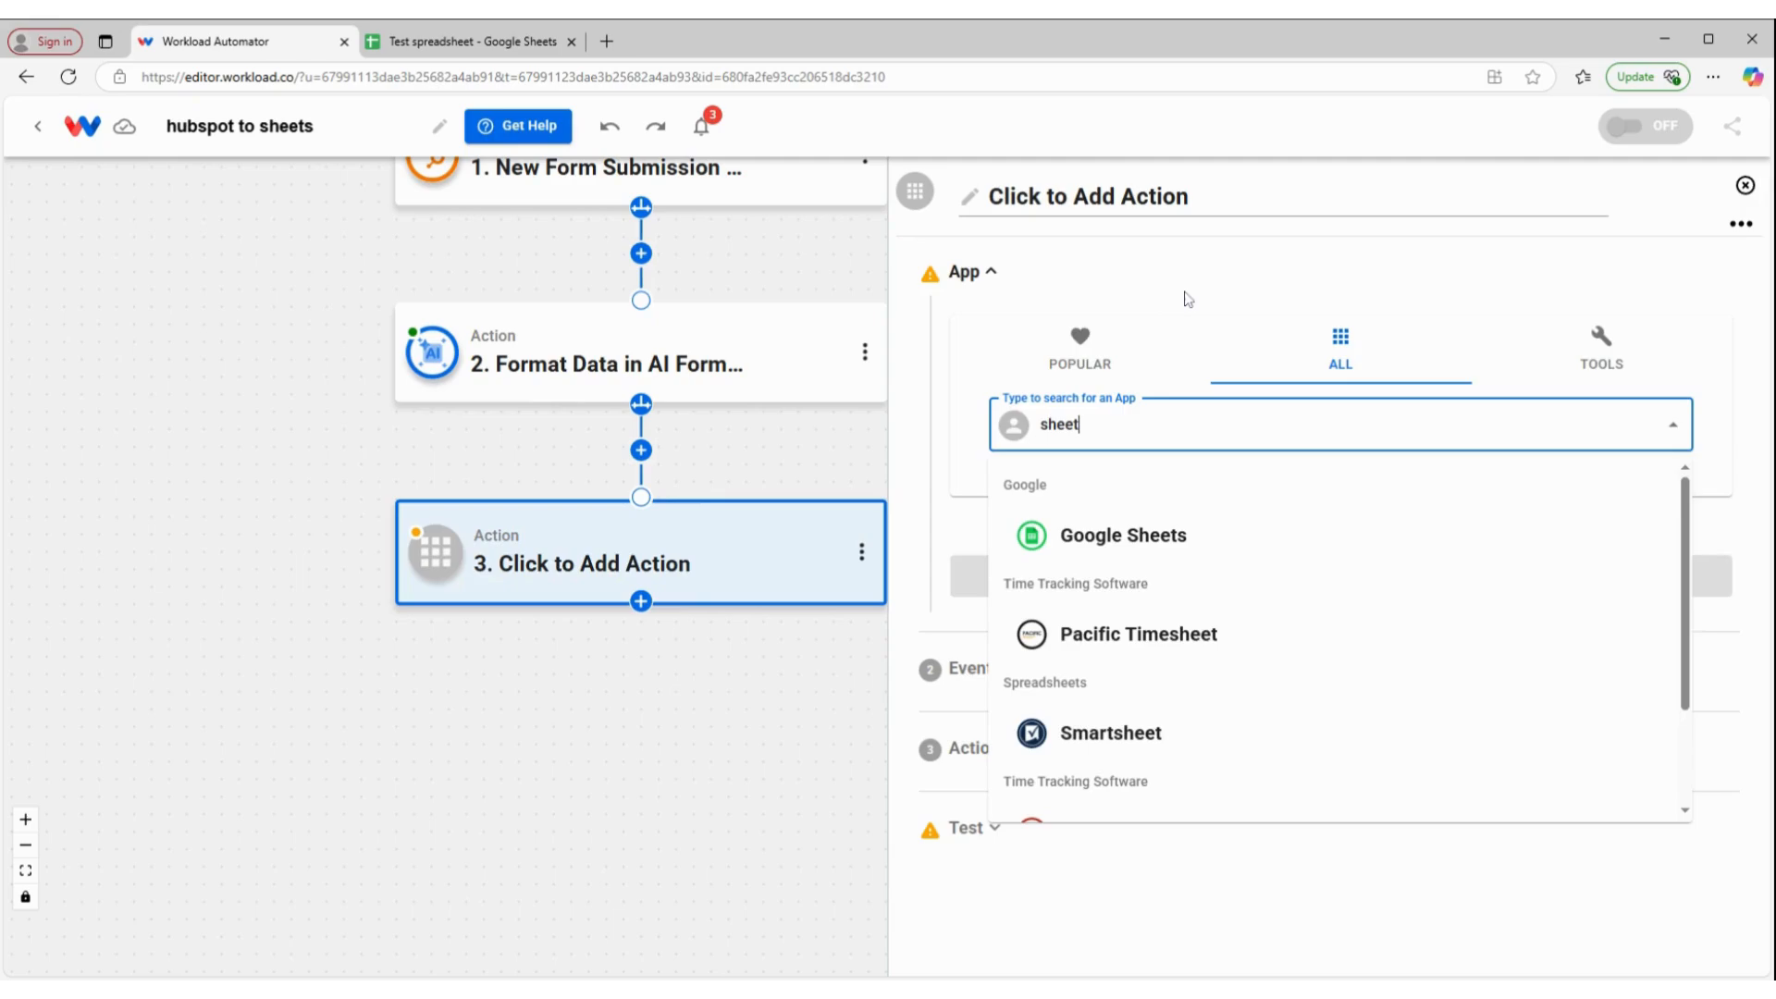
key(Return)
click(1121, 431)
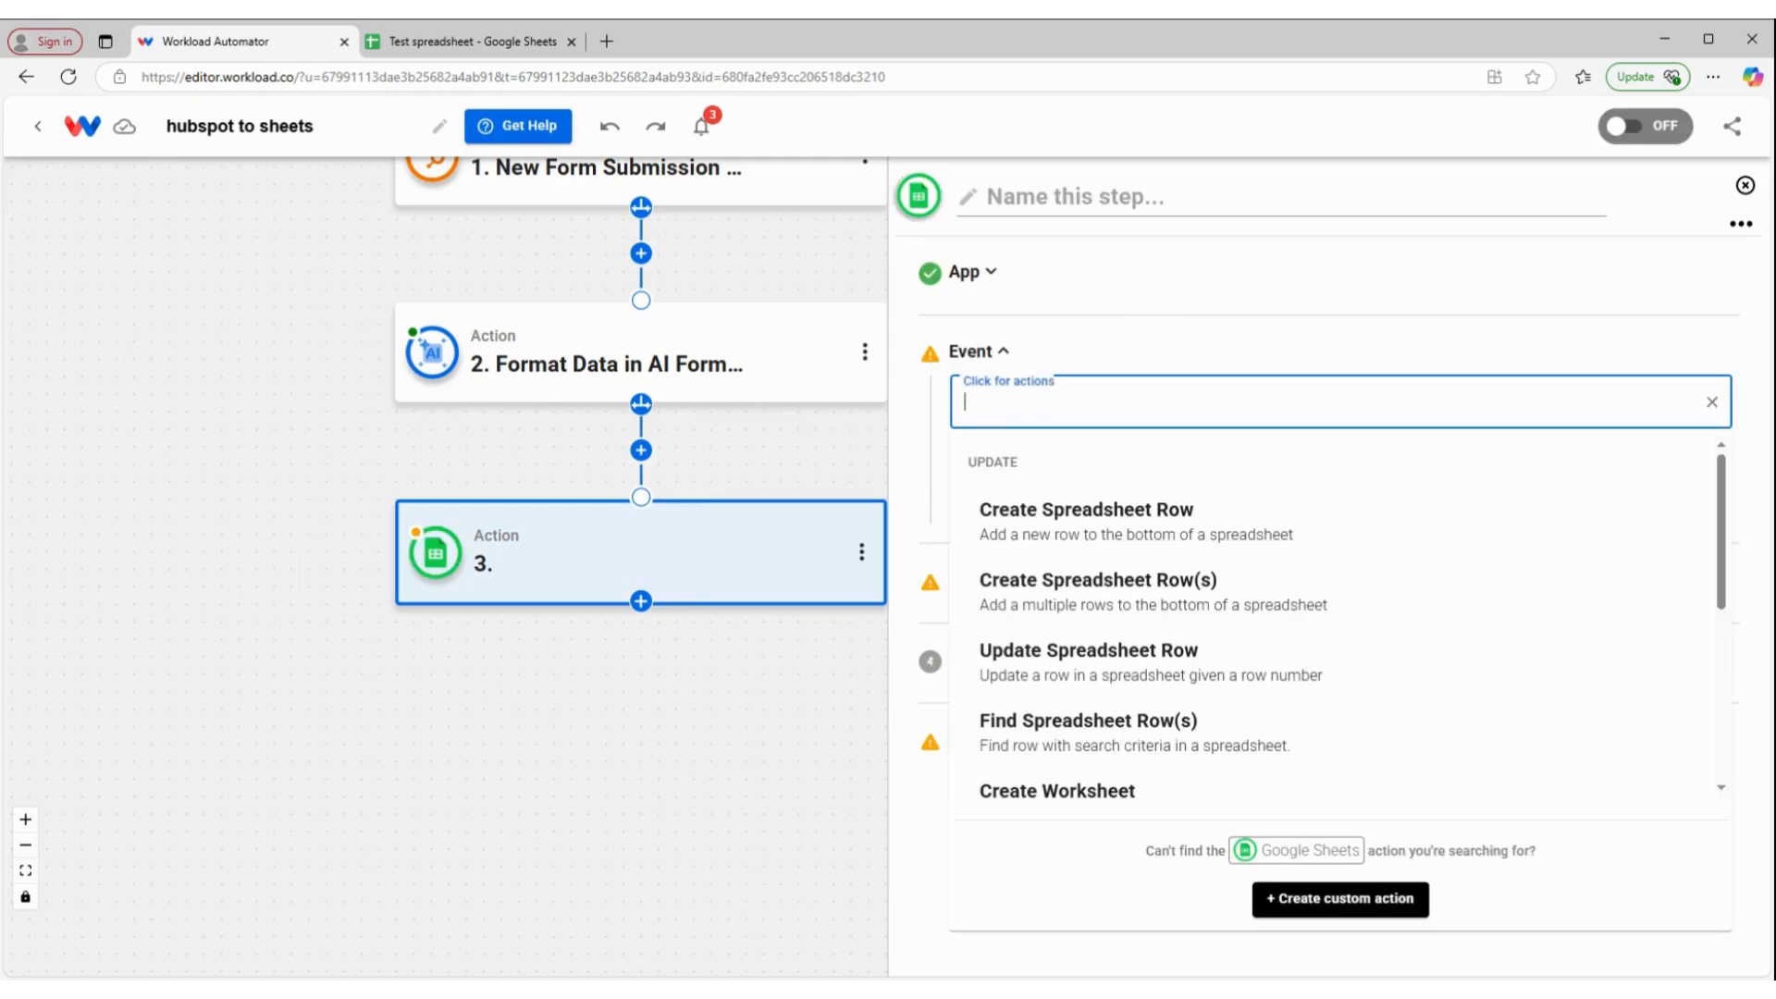
click(1117, 529)
click(1125, 497)
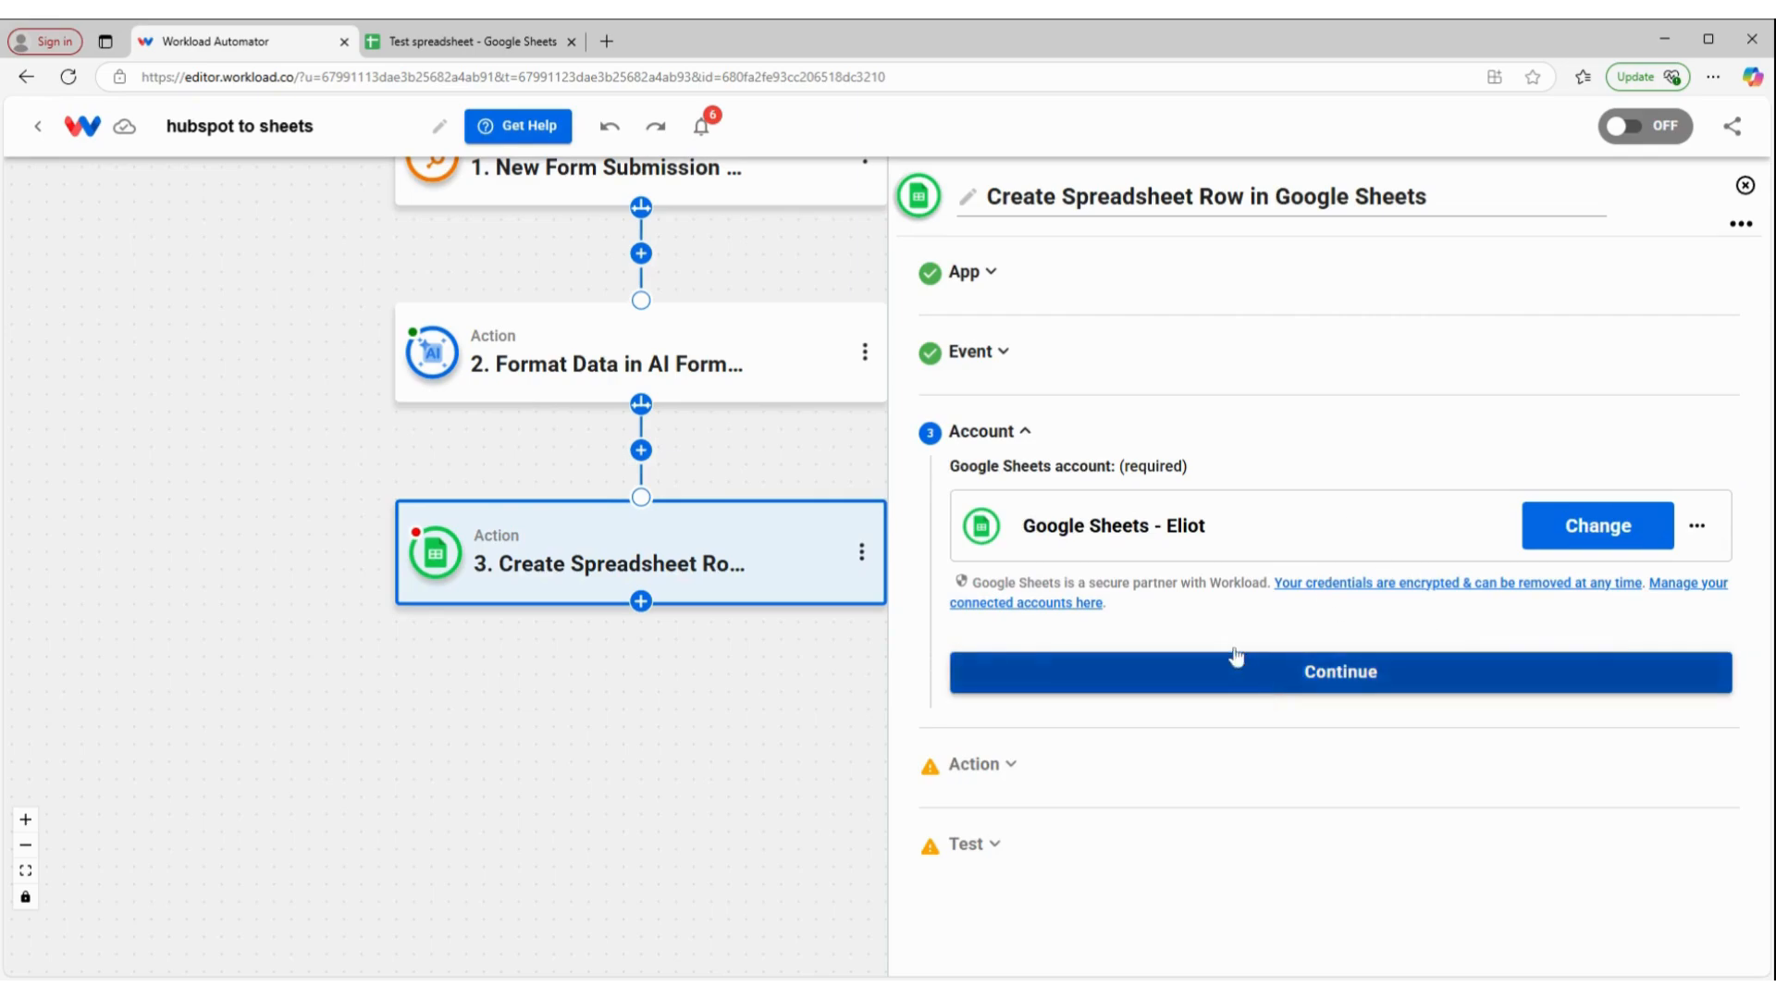
click(1185, 673)
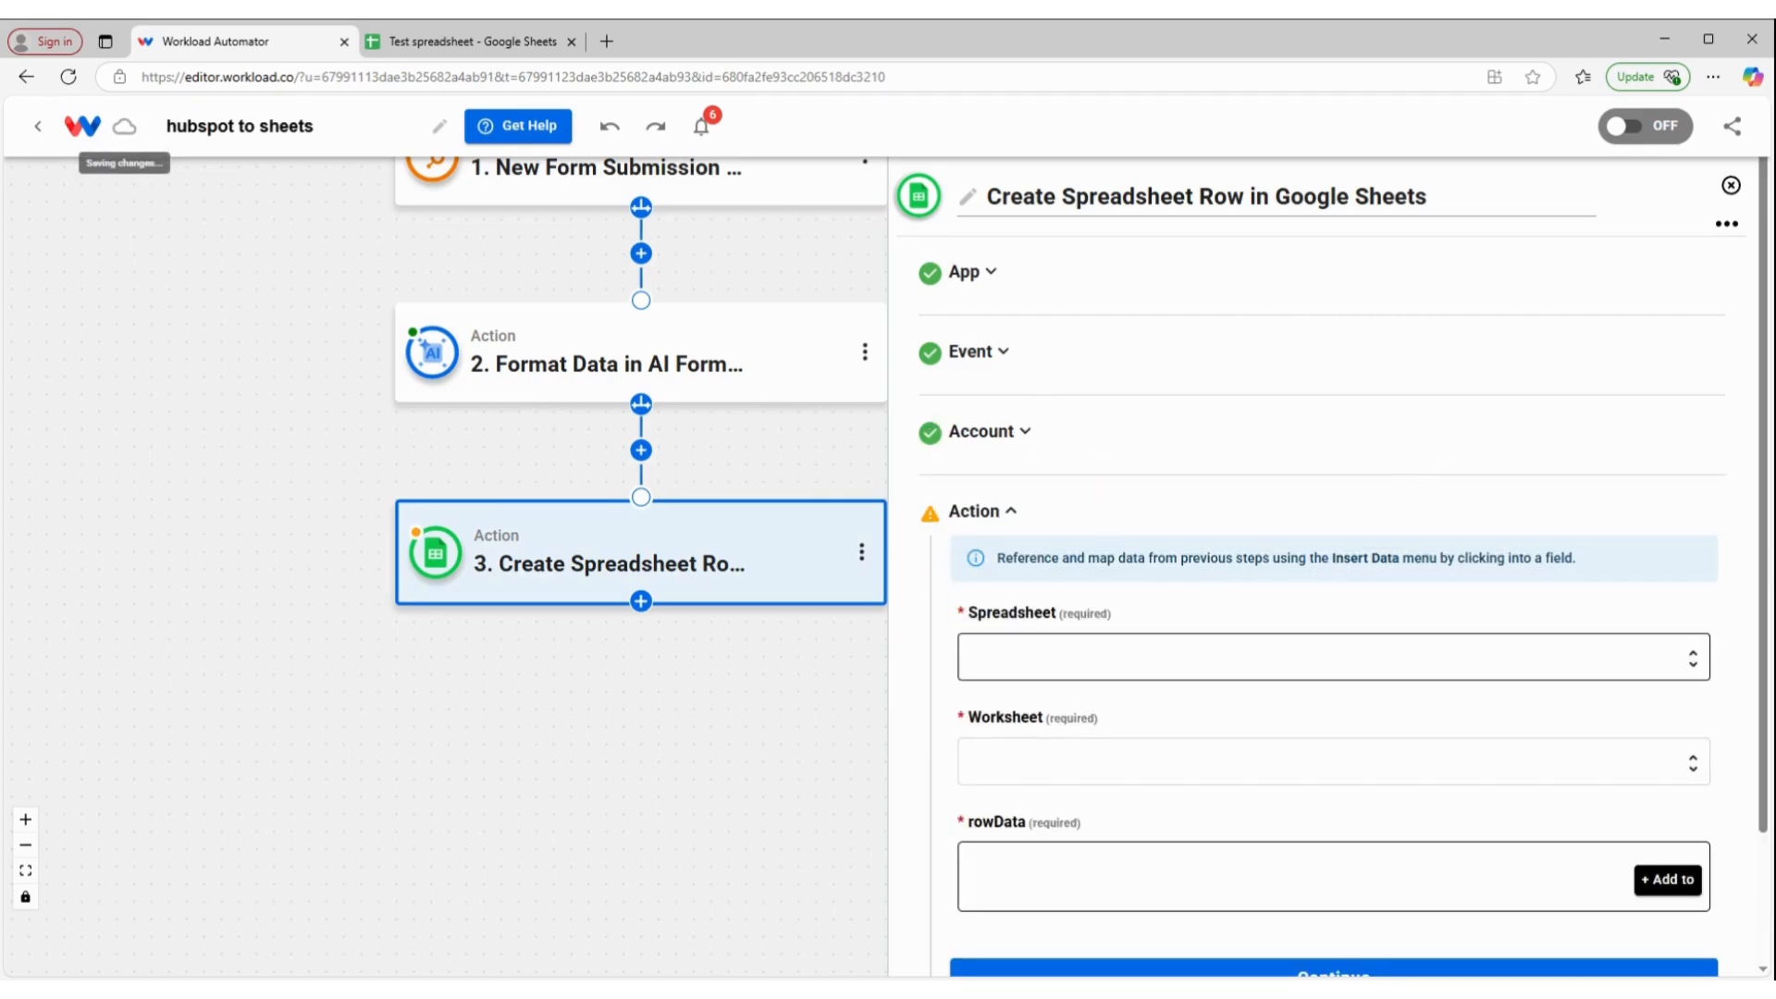
Set the row's destination to the spreadsheet "Test spreadsheet" and the worksheet Sheet1.
click(1274, 658)
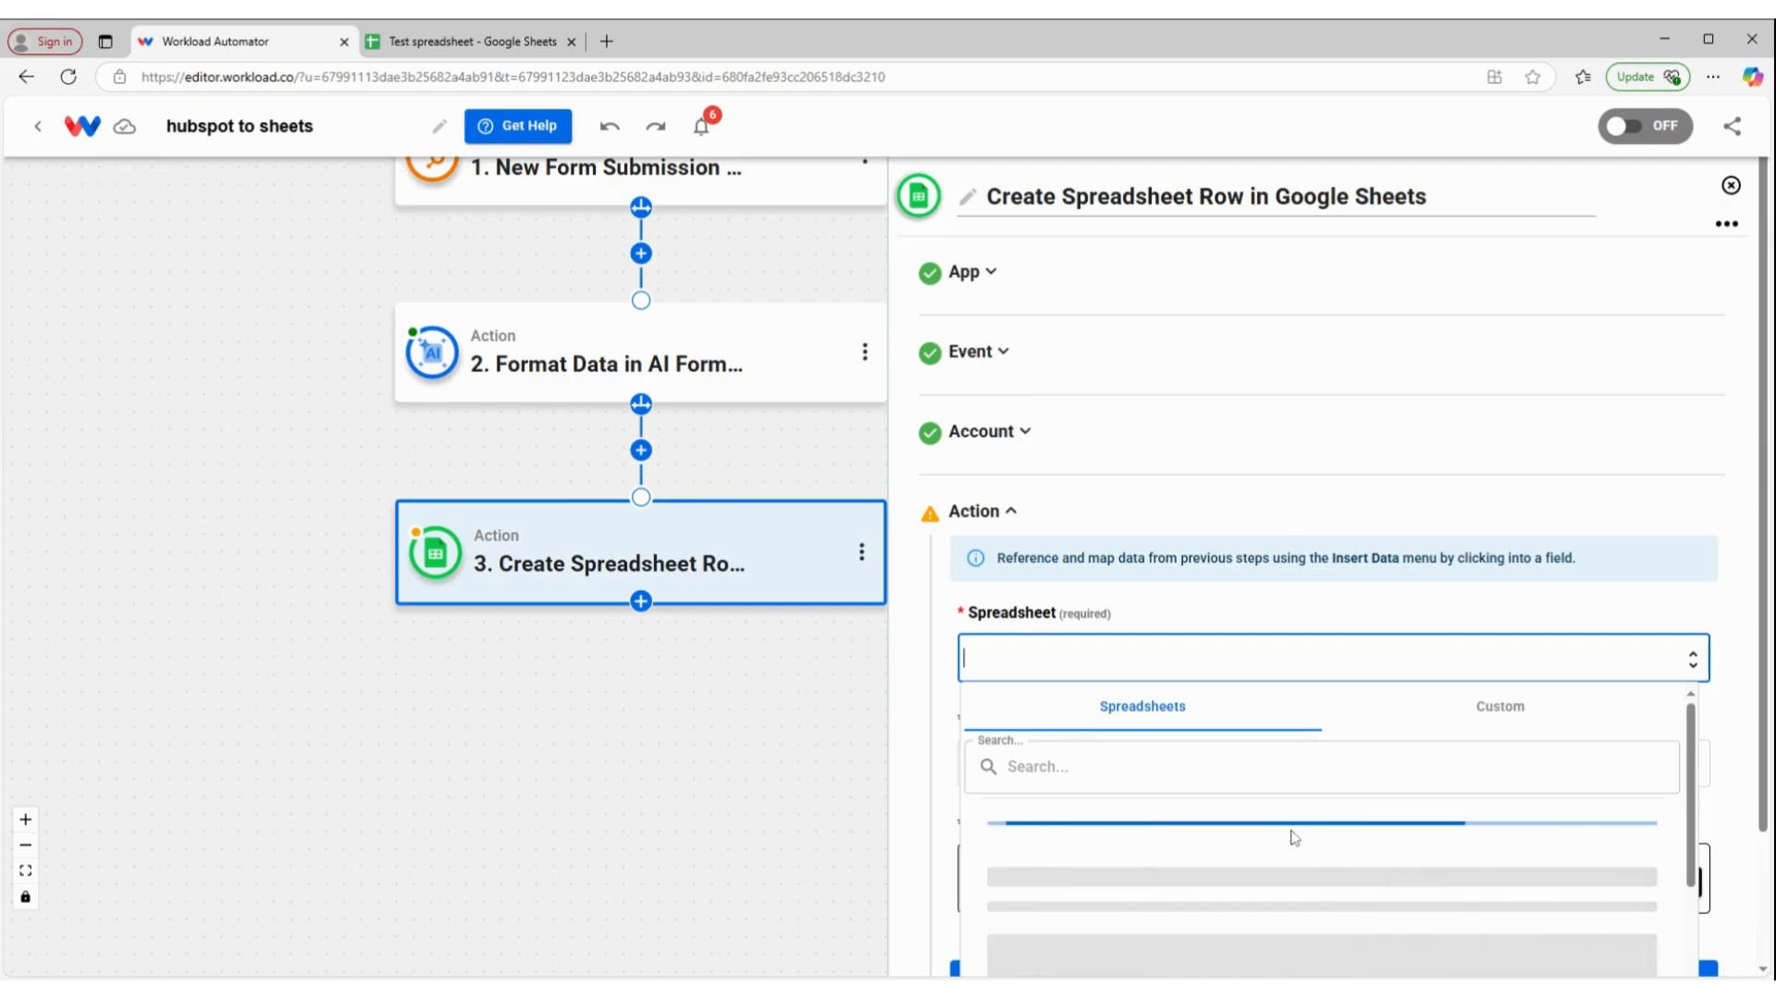
scroll(1276, 841, down, 2)
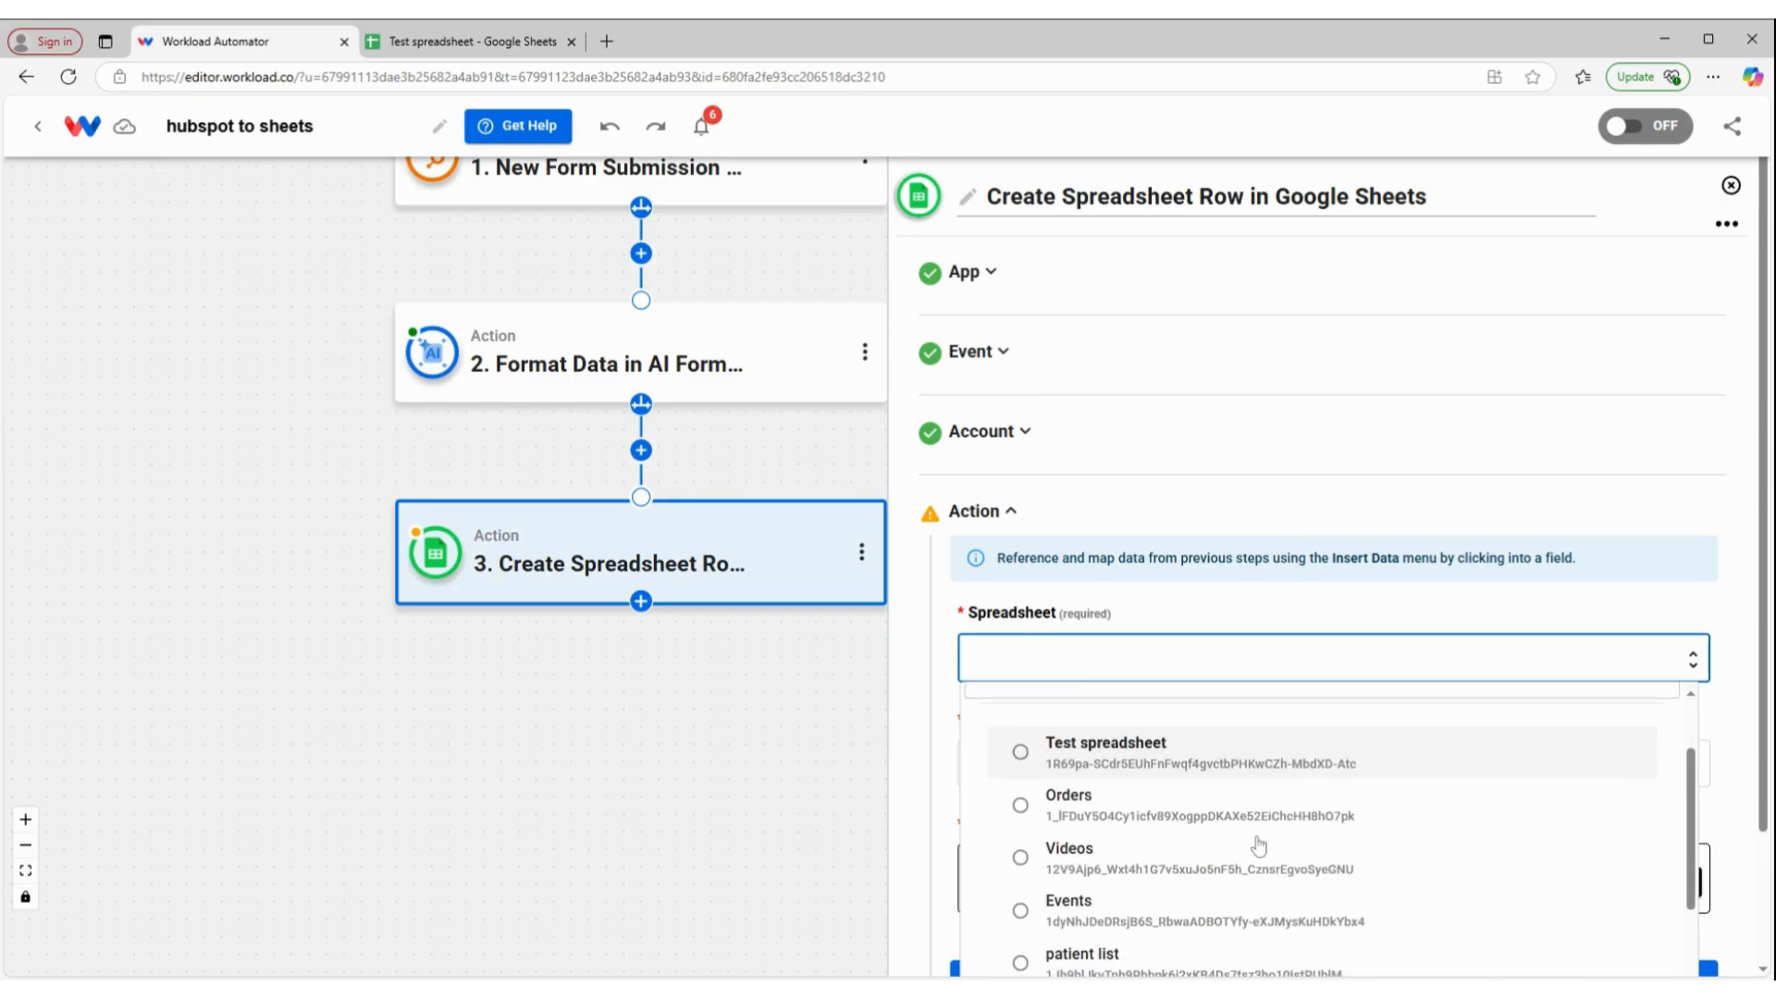
click(1168, 754)
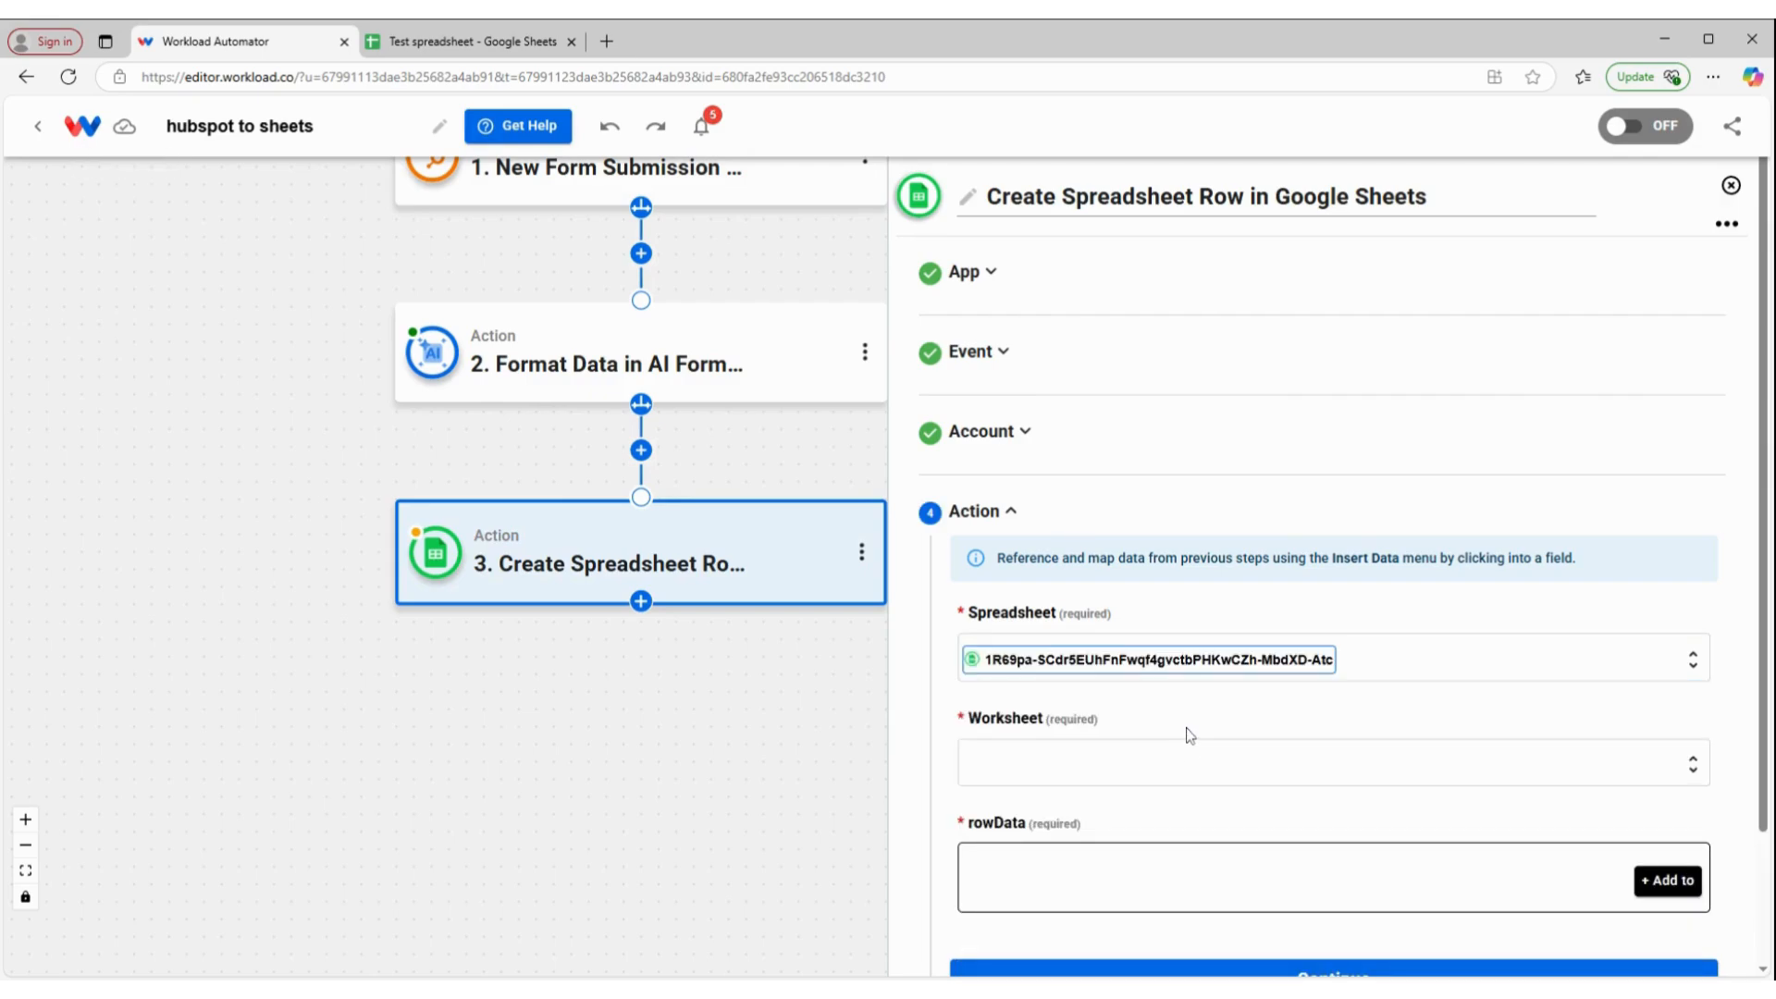
click(1193, 763)
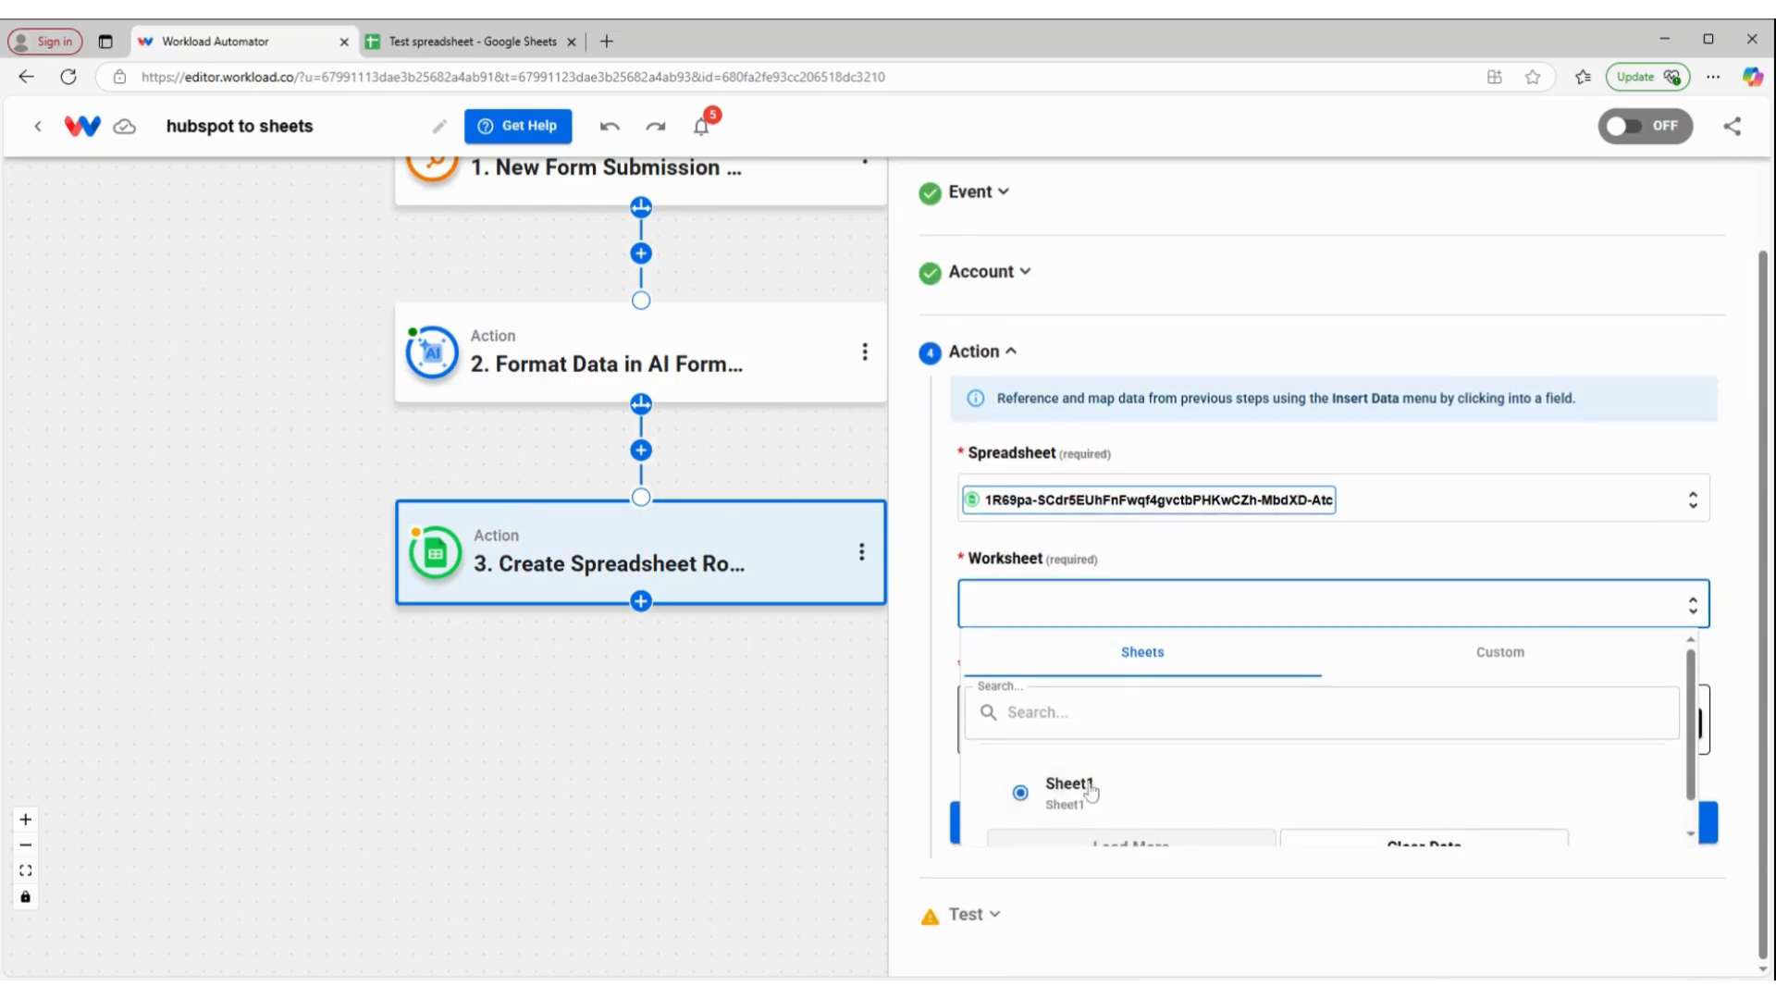
click(1110, 807)
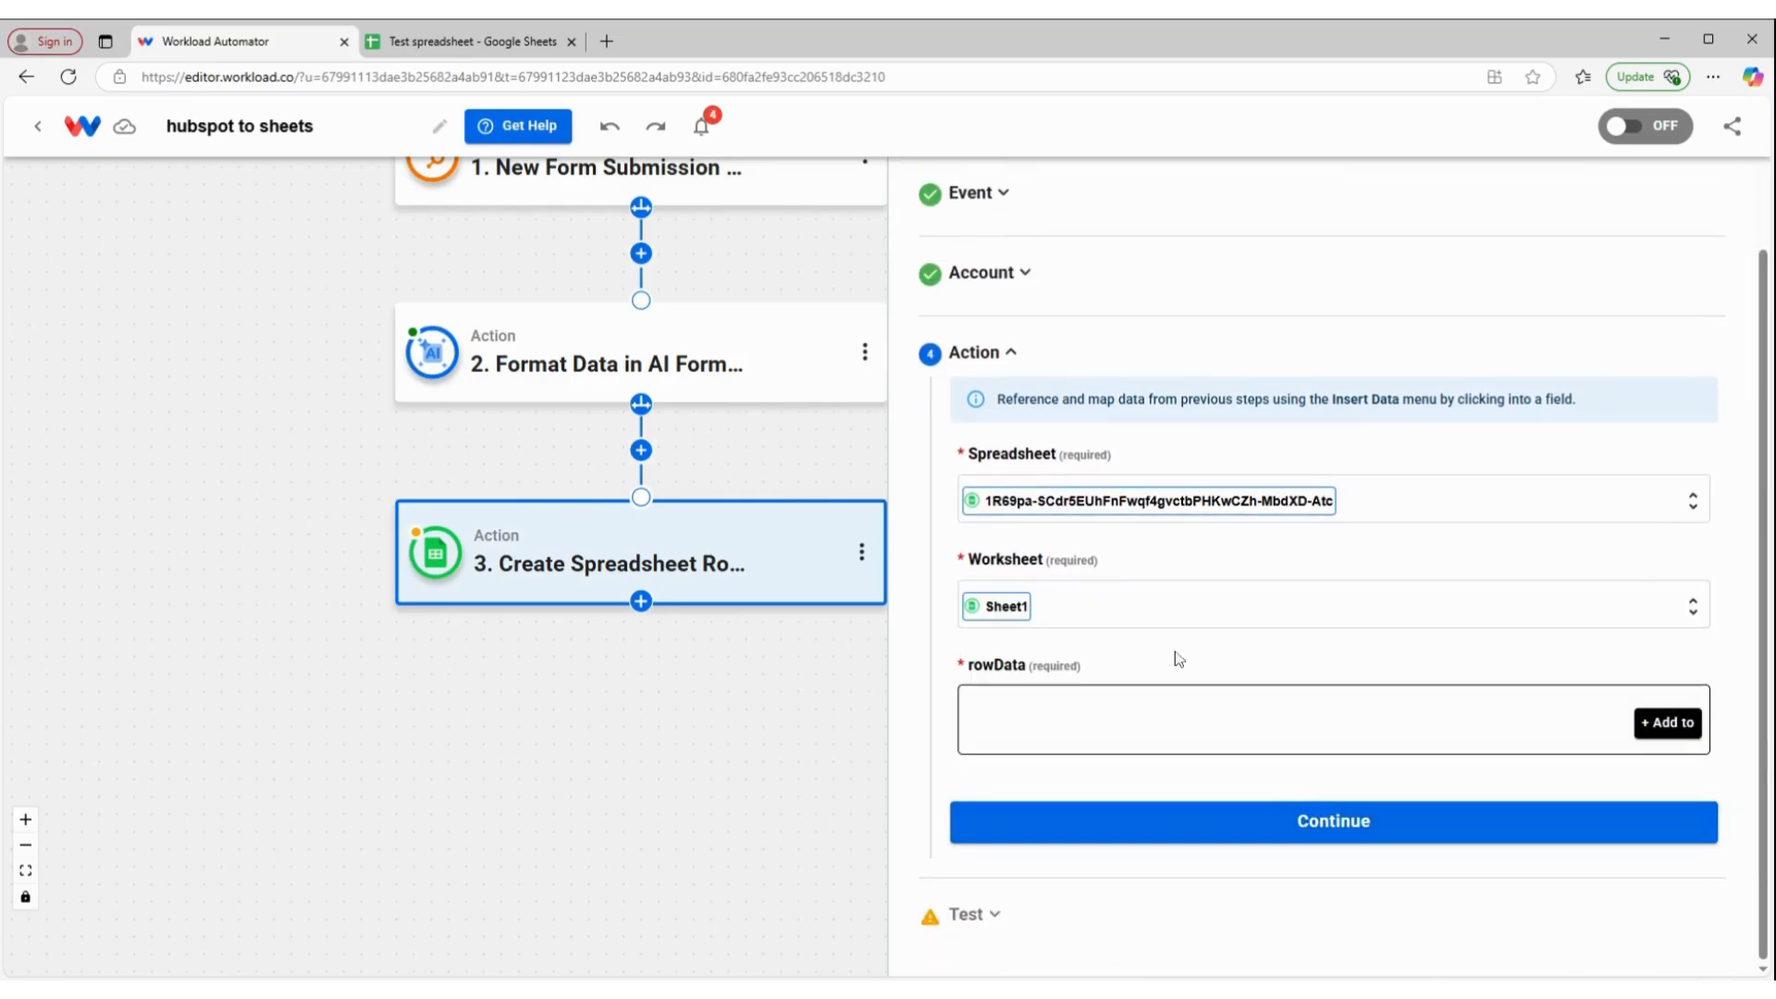
Add a rowData entry that maps the Name column to the firstname output of the AI Formatter step.
click(1669, 725)
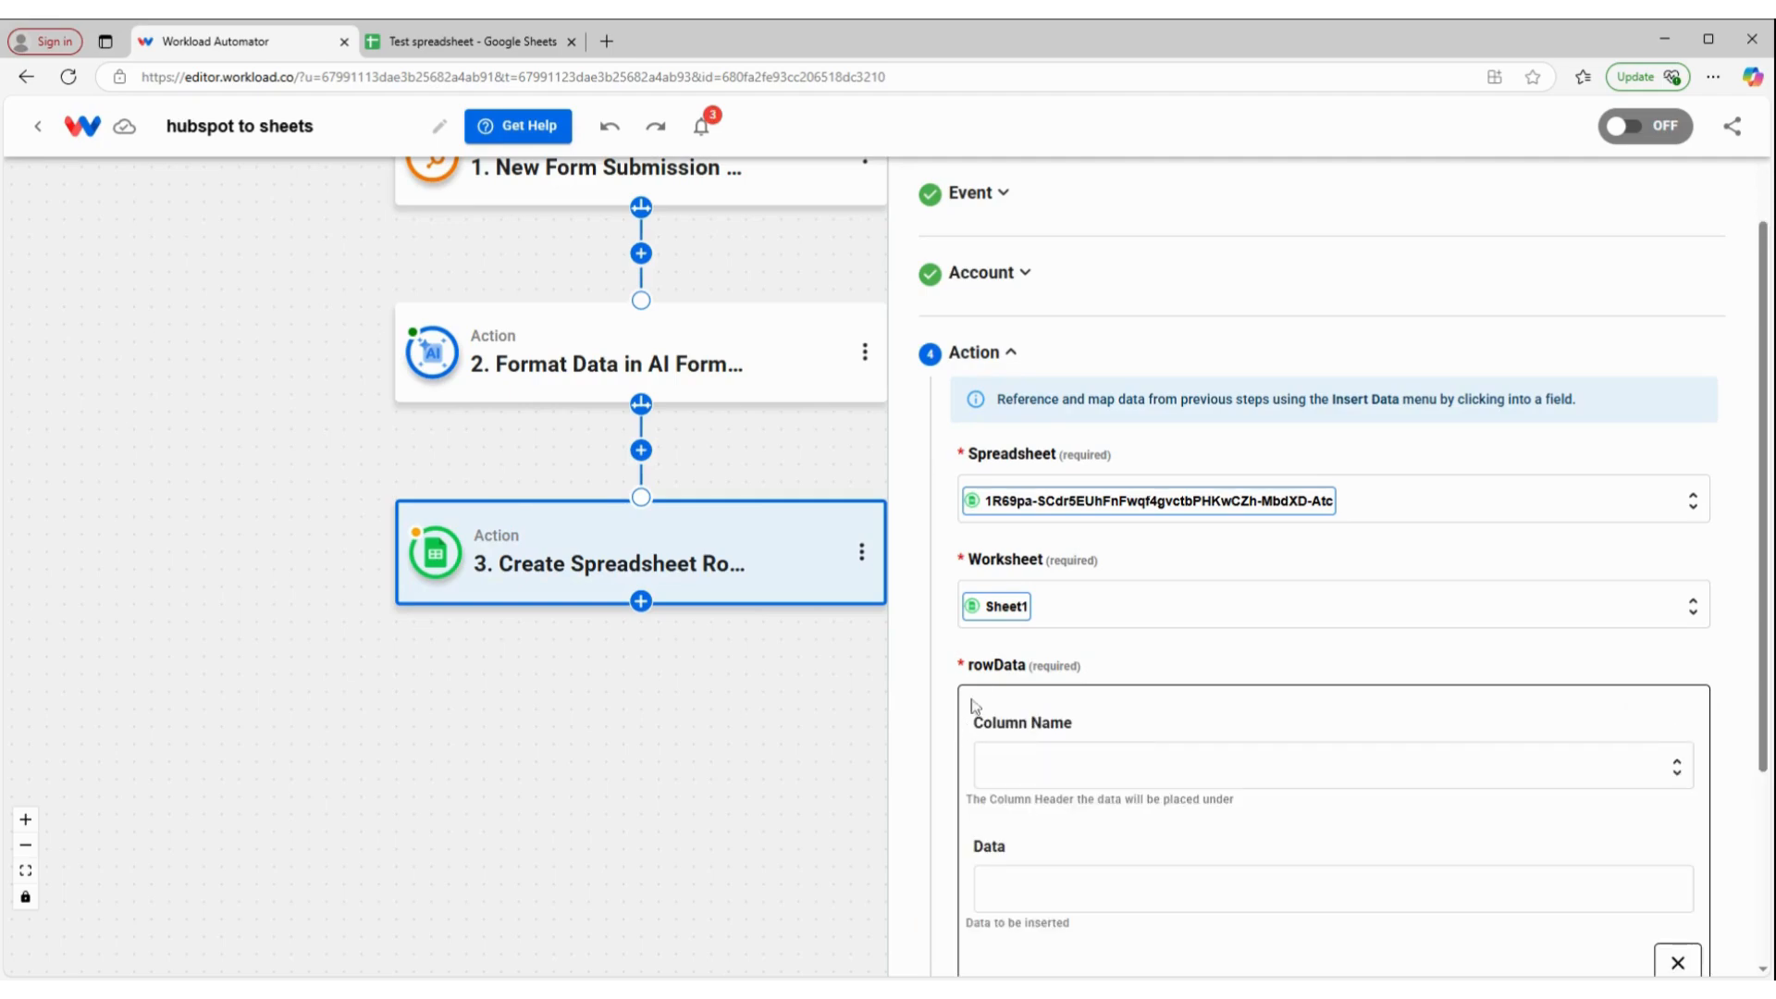
scroll(999, 666, down, 2)
click(1026, 614)
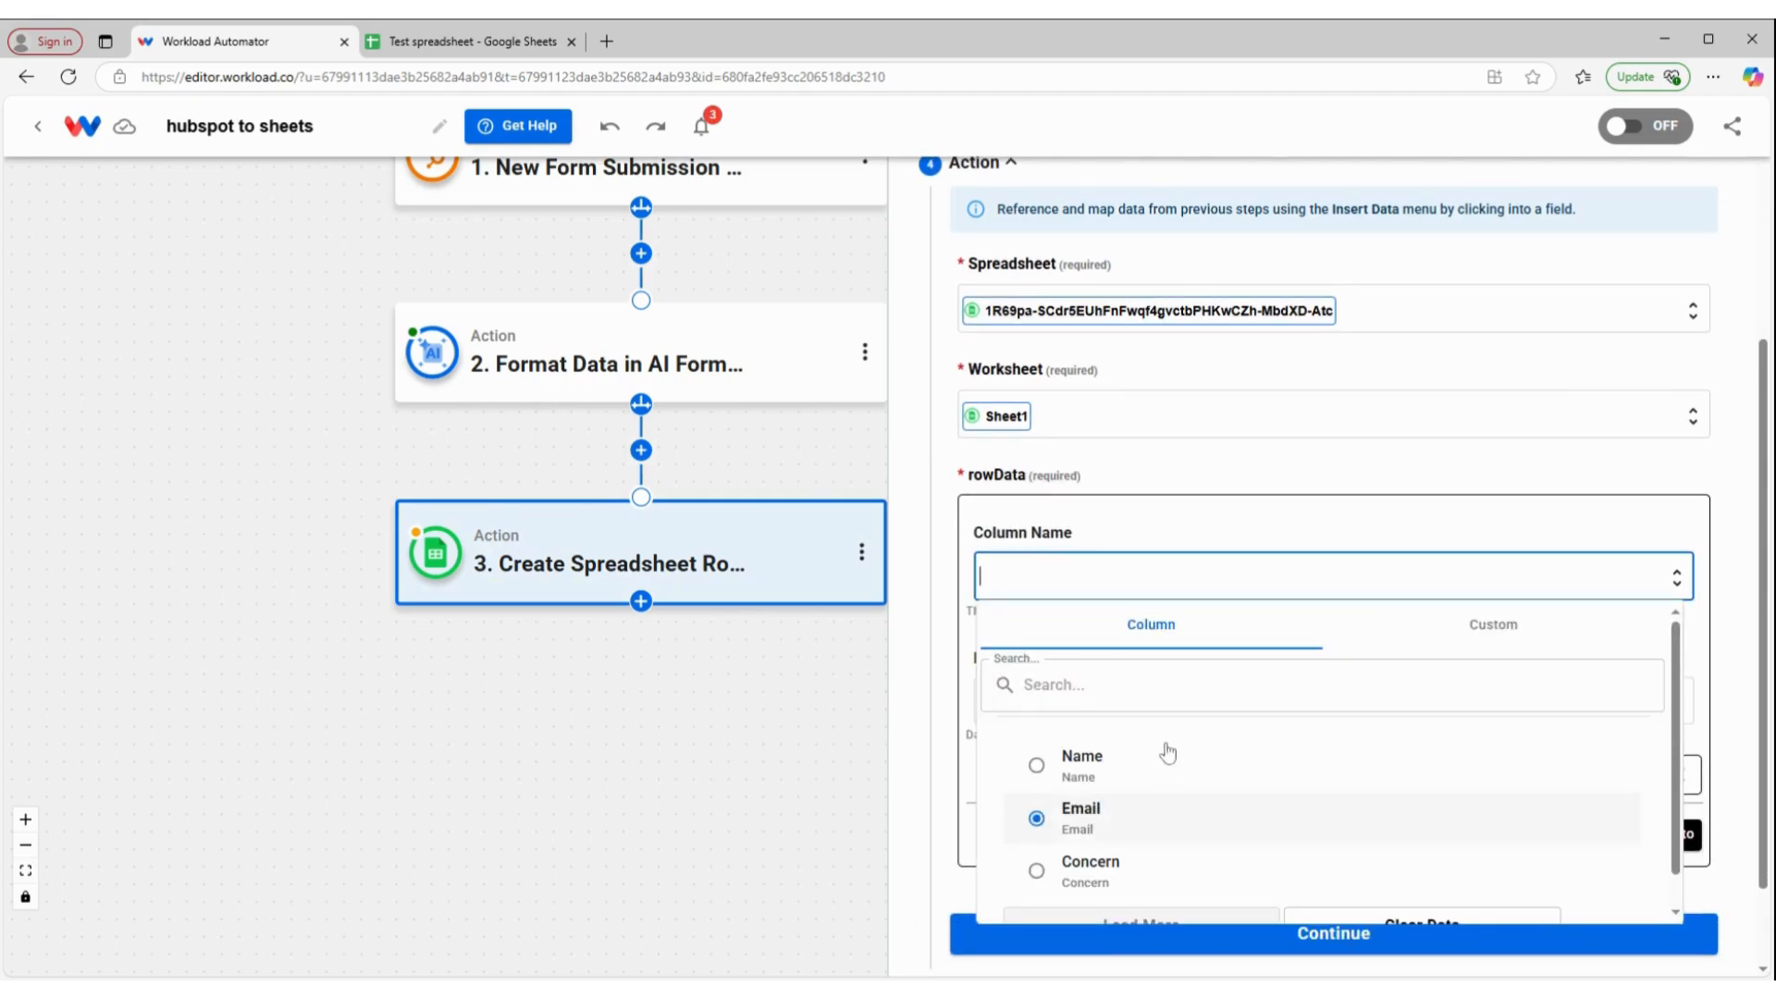
click(1110, 775)
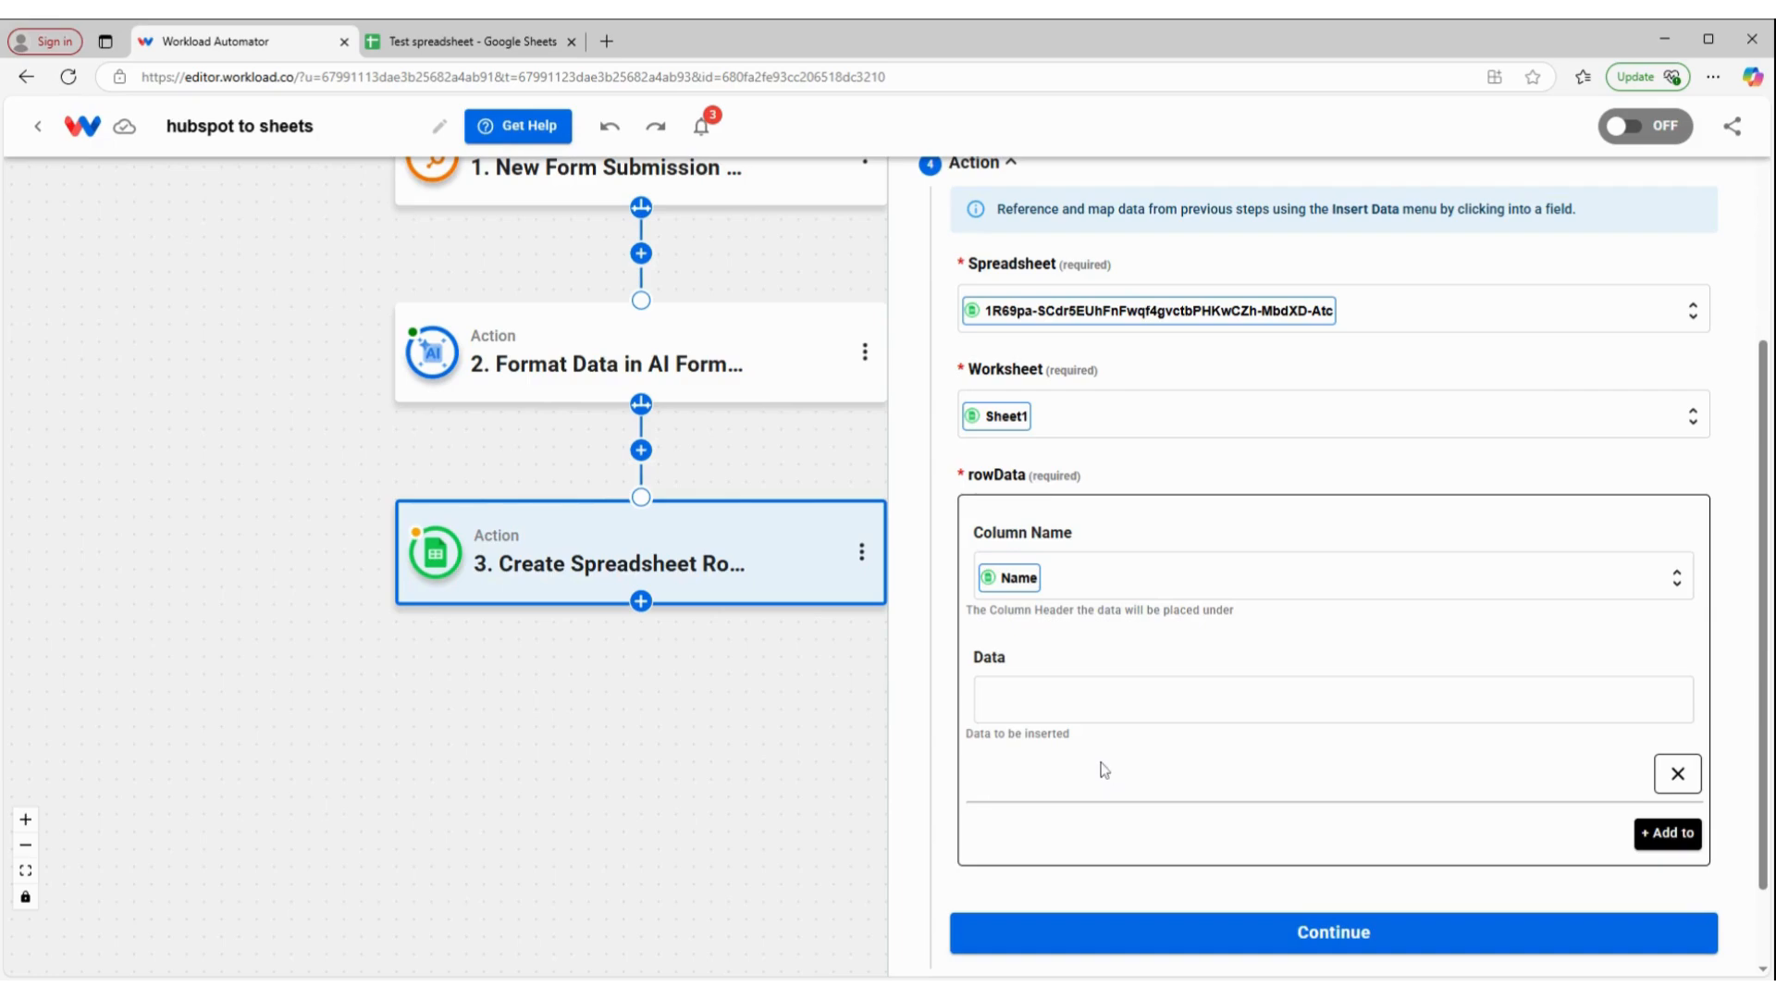
click(1070, 675)
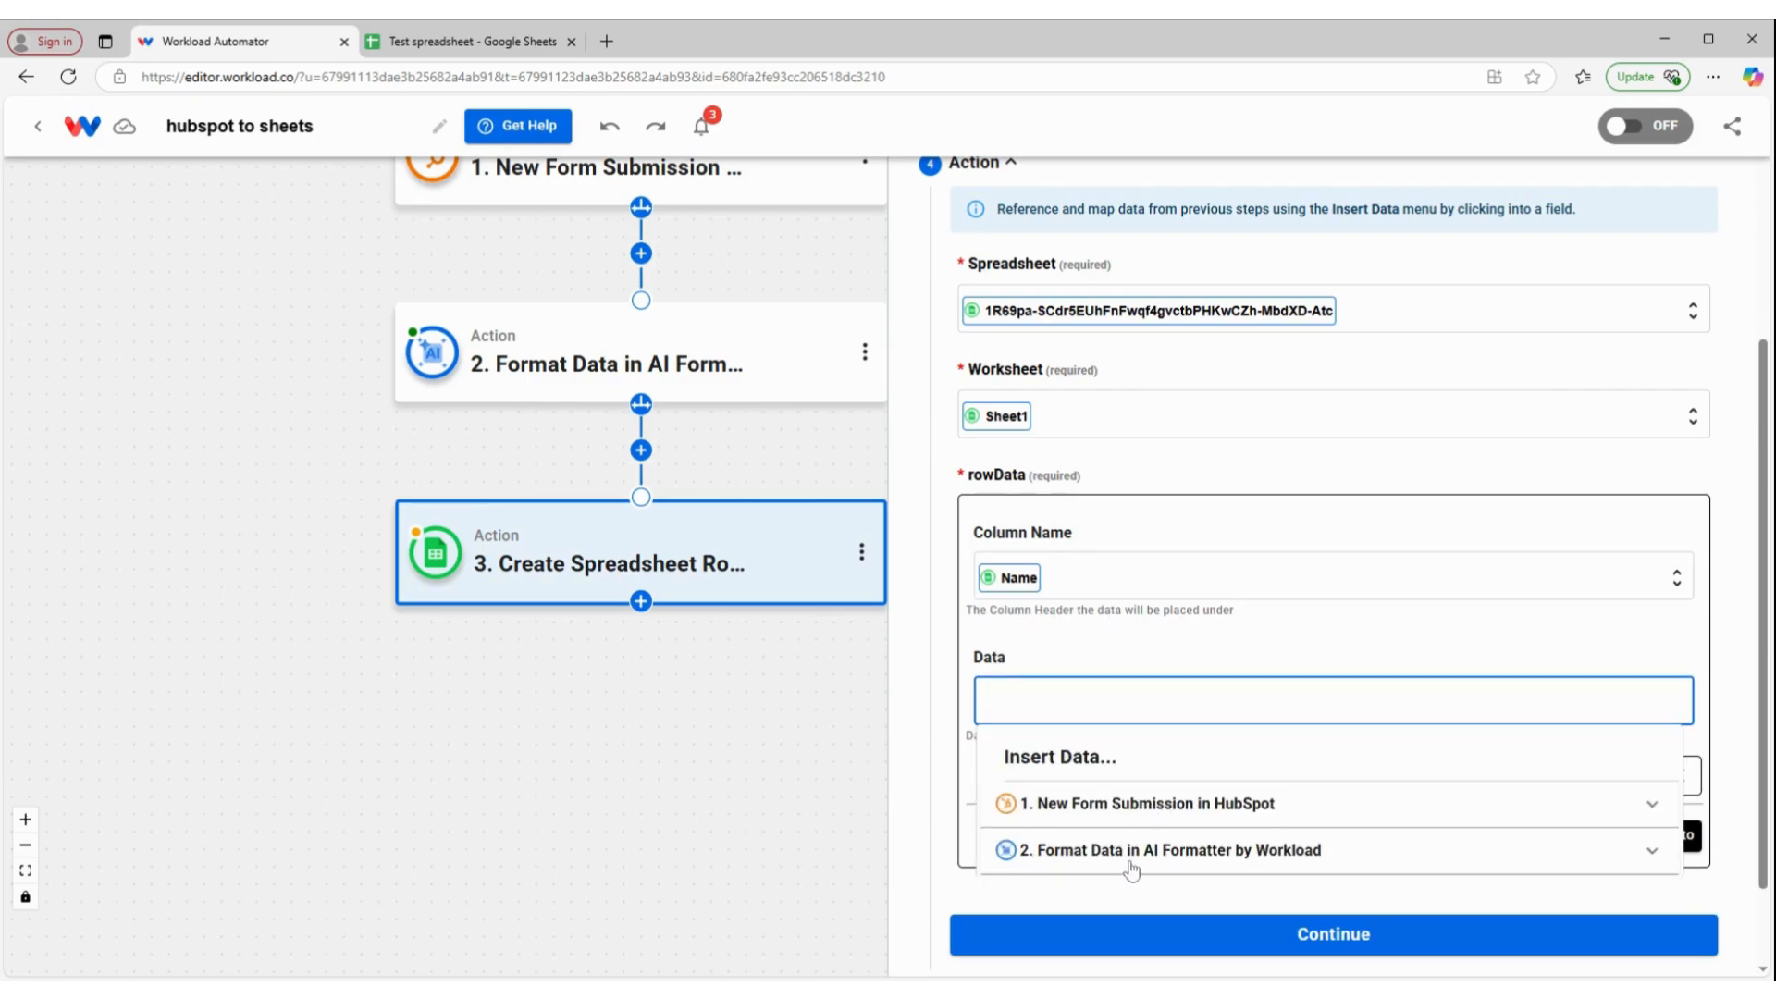
click(1202, 851)
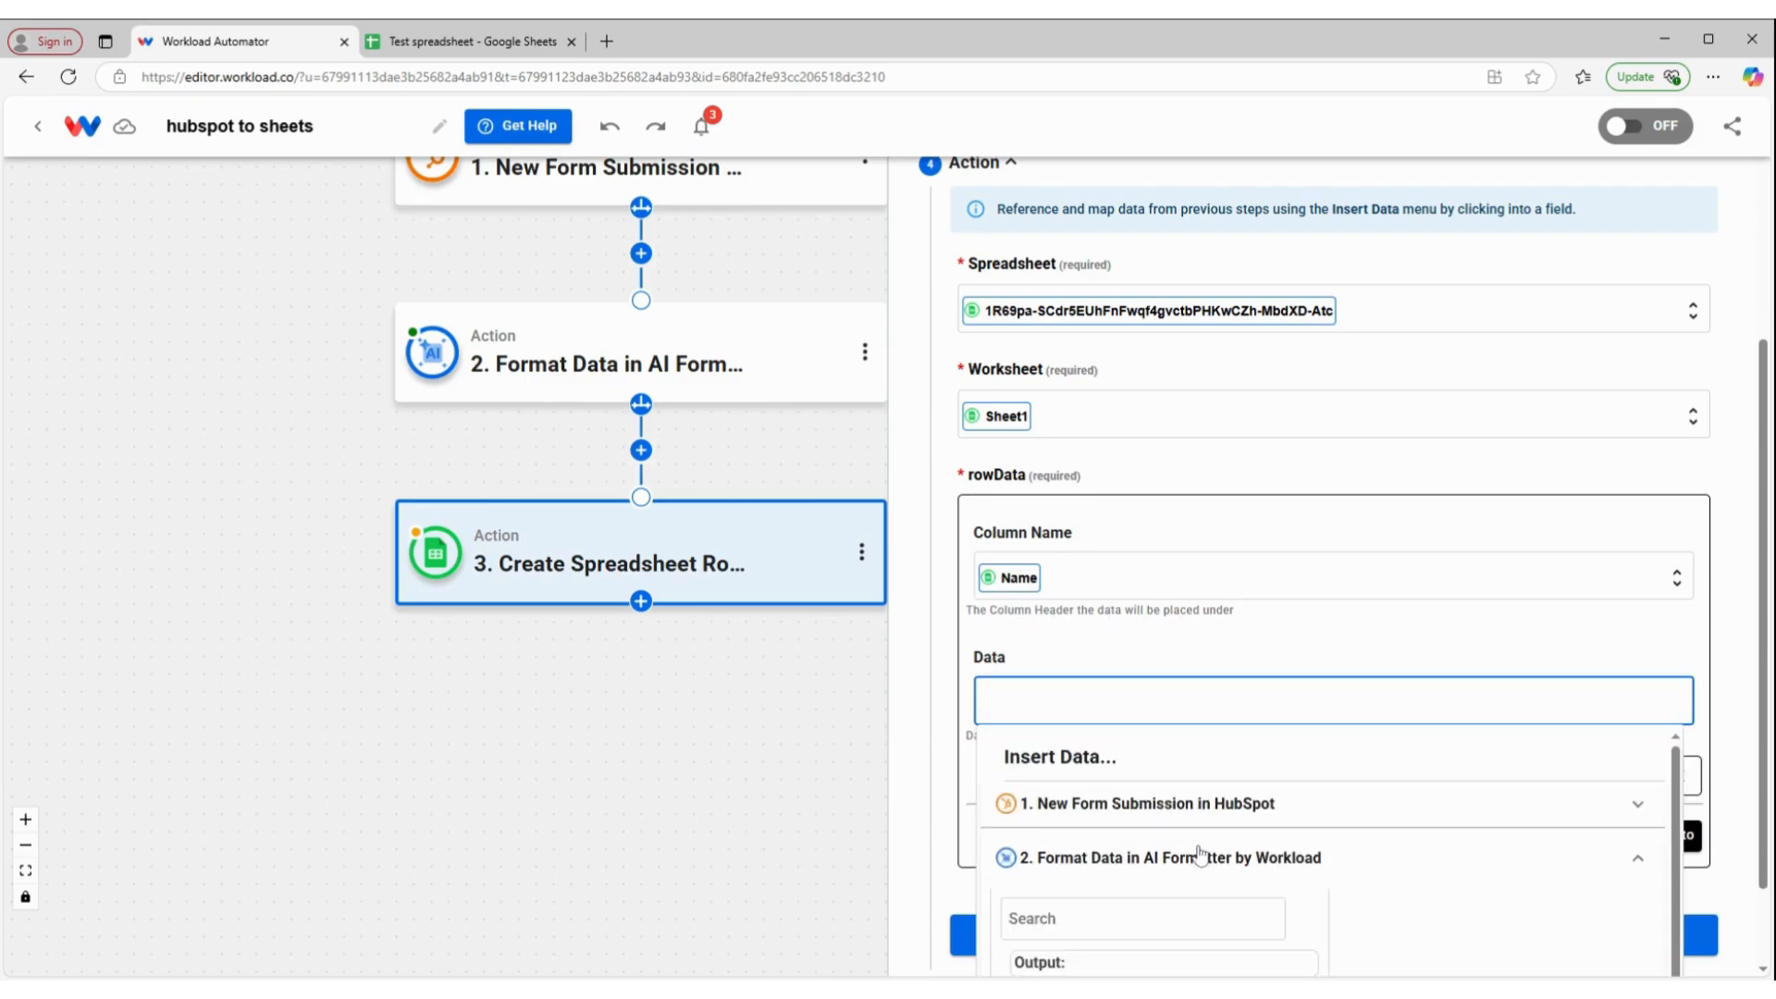
scroll(1201, 852, down, 3)
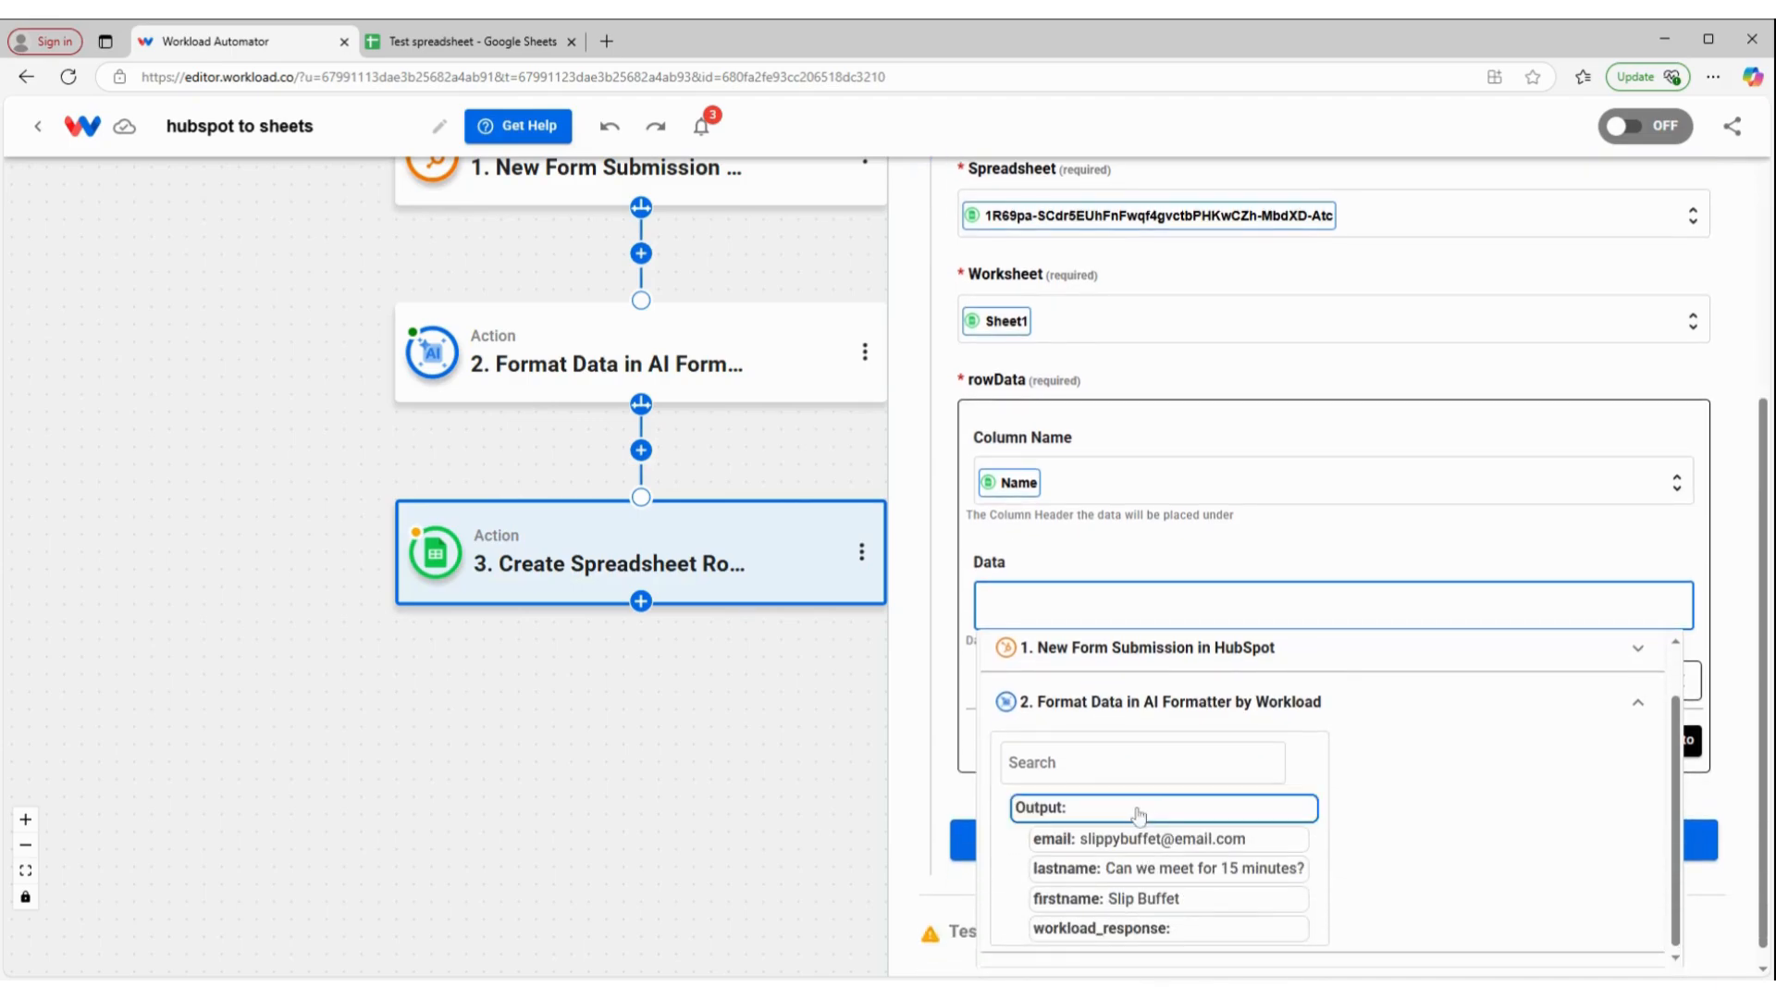
click(1127, 897)
click(1199, 527)
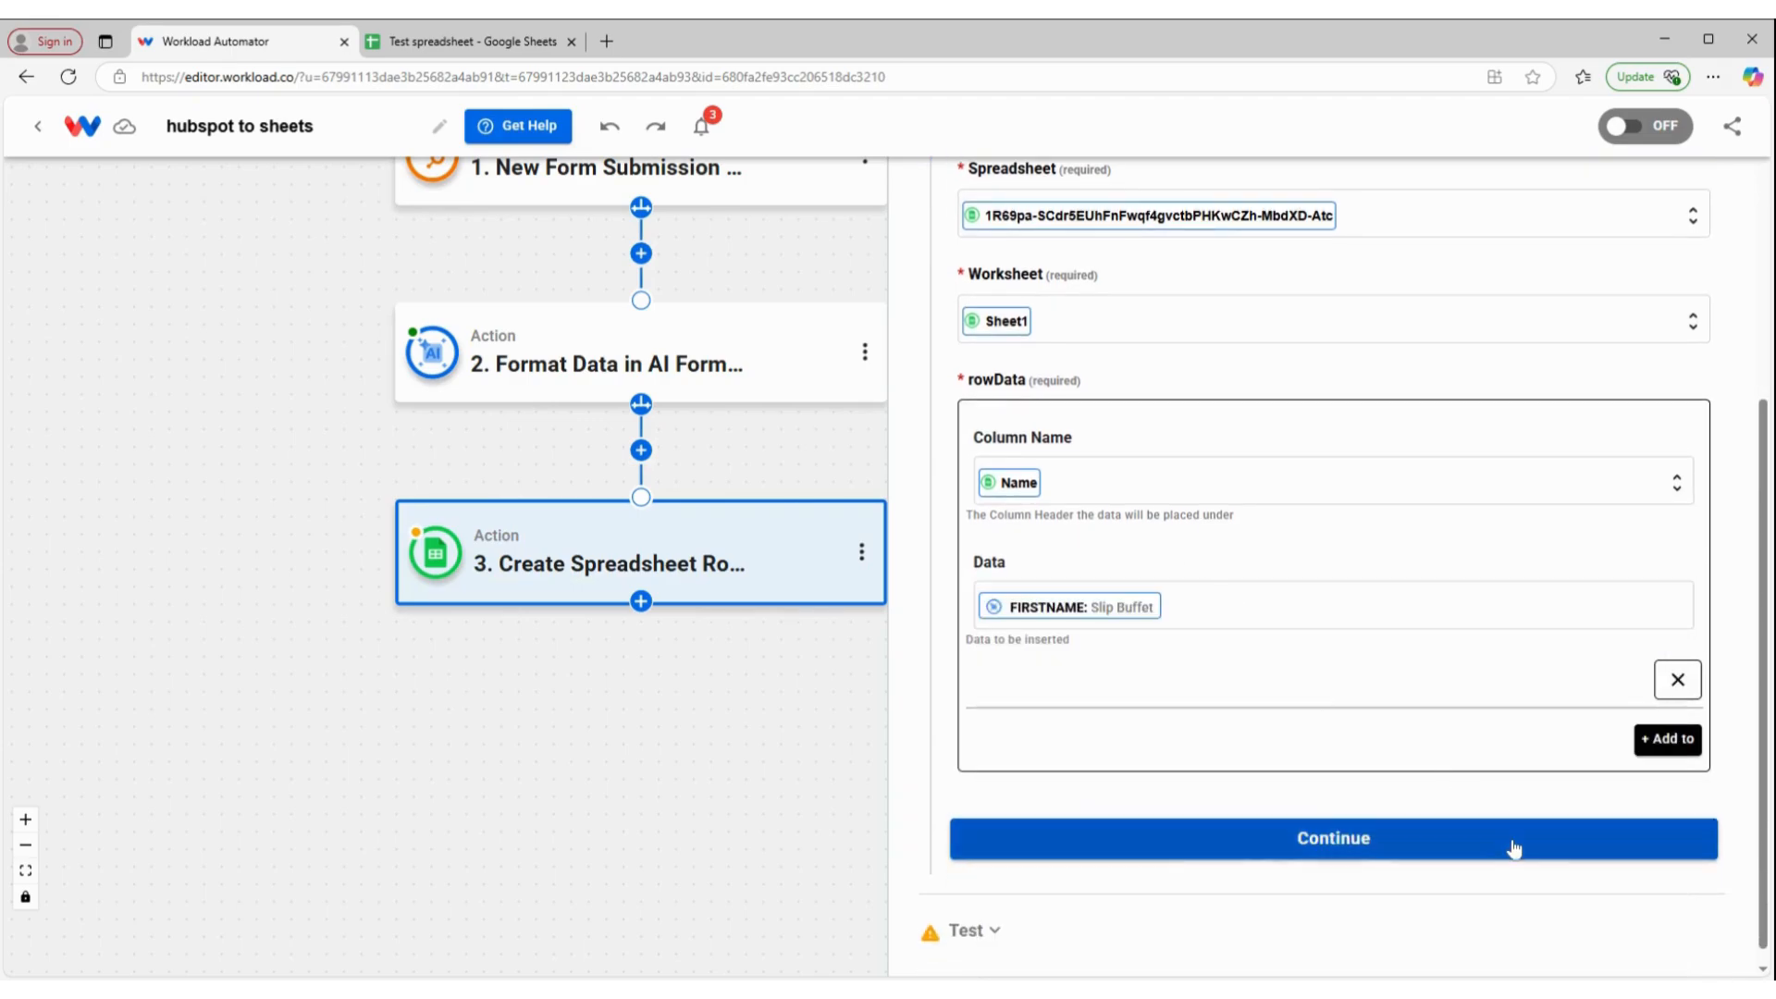
click(1662, 746)
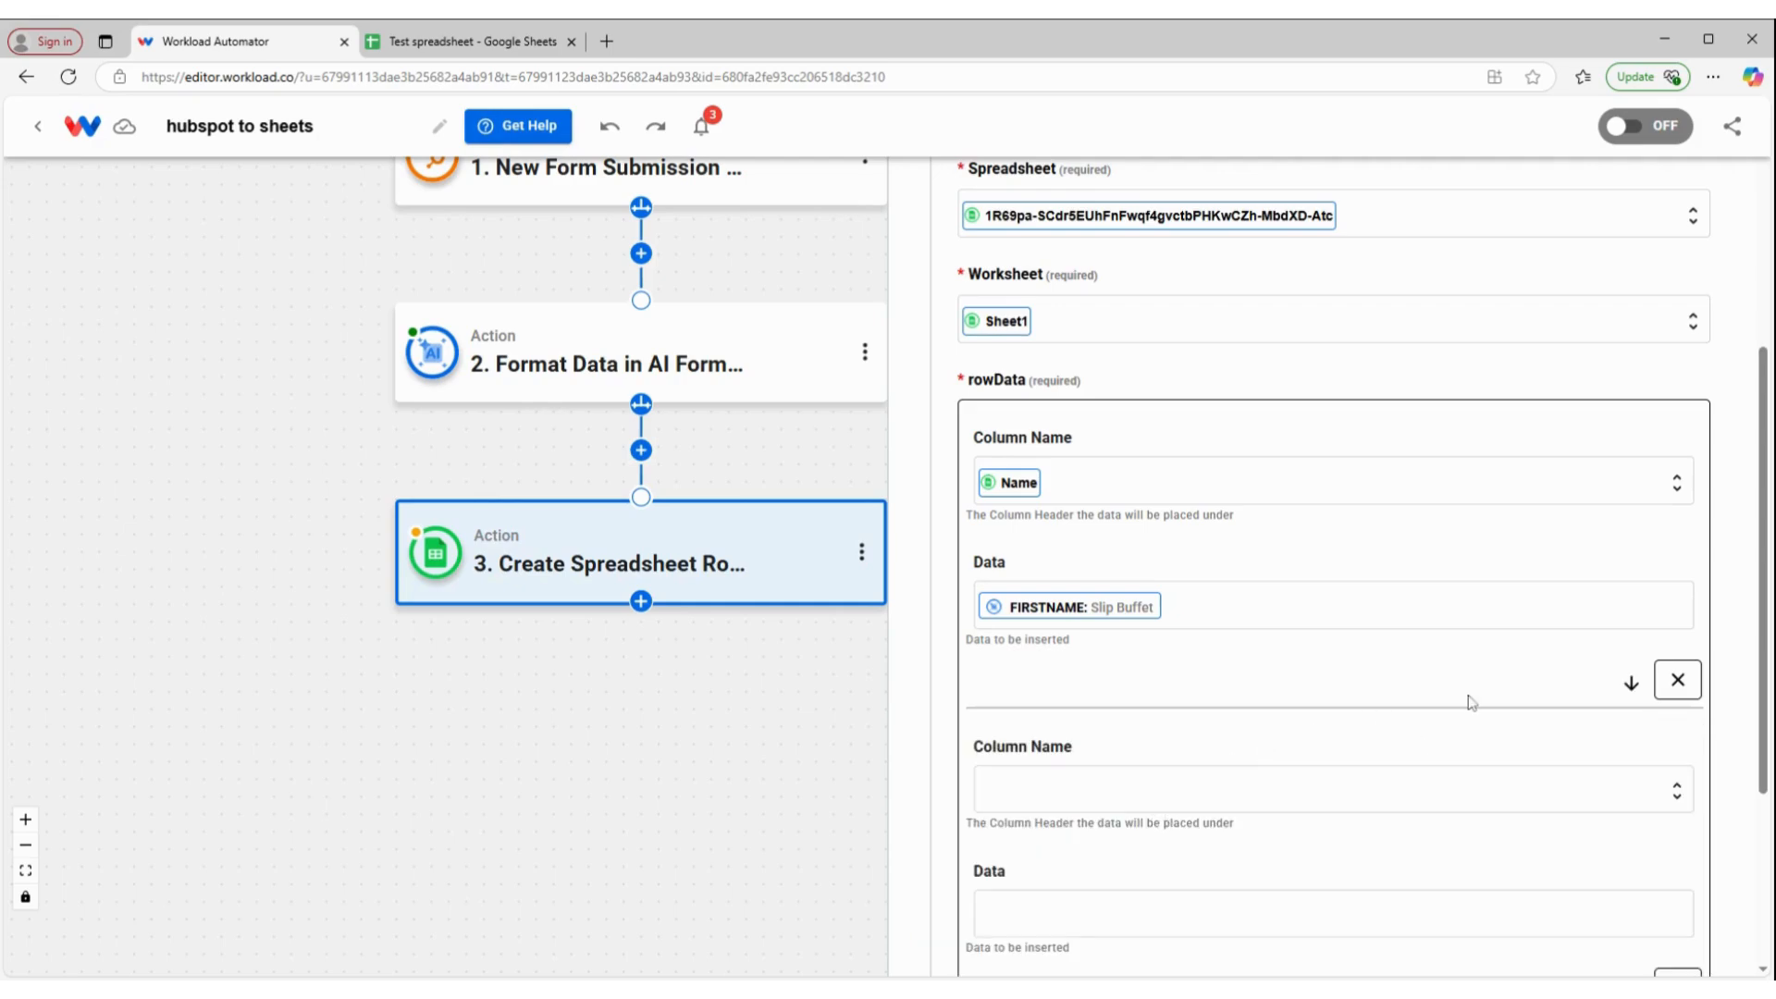
click(1553, 789)
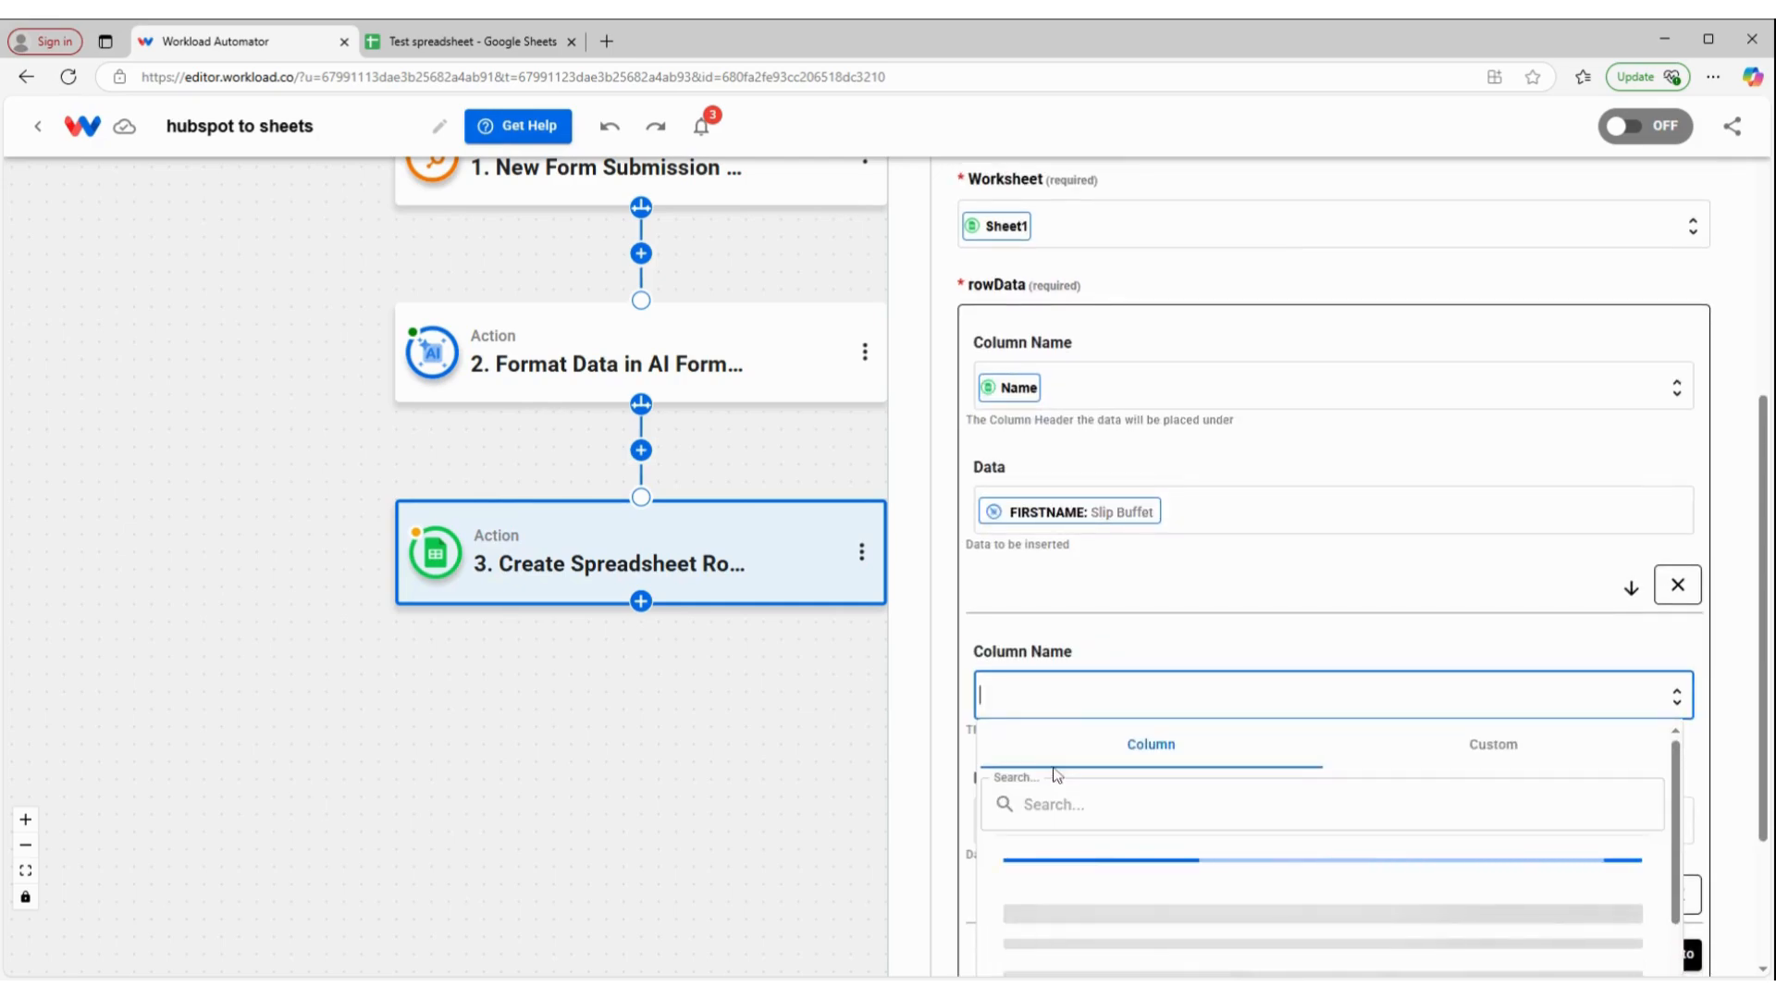
scroll(1097, 810, down, 1)
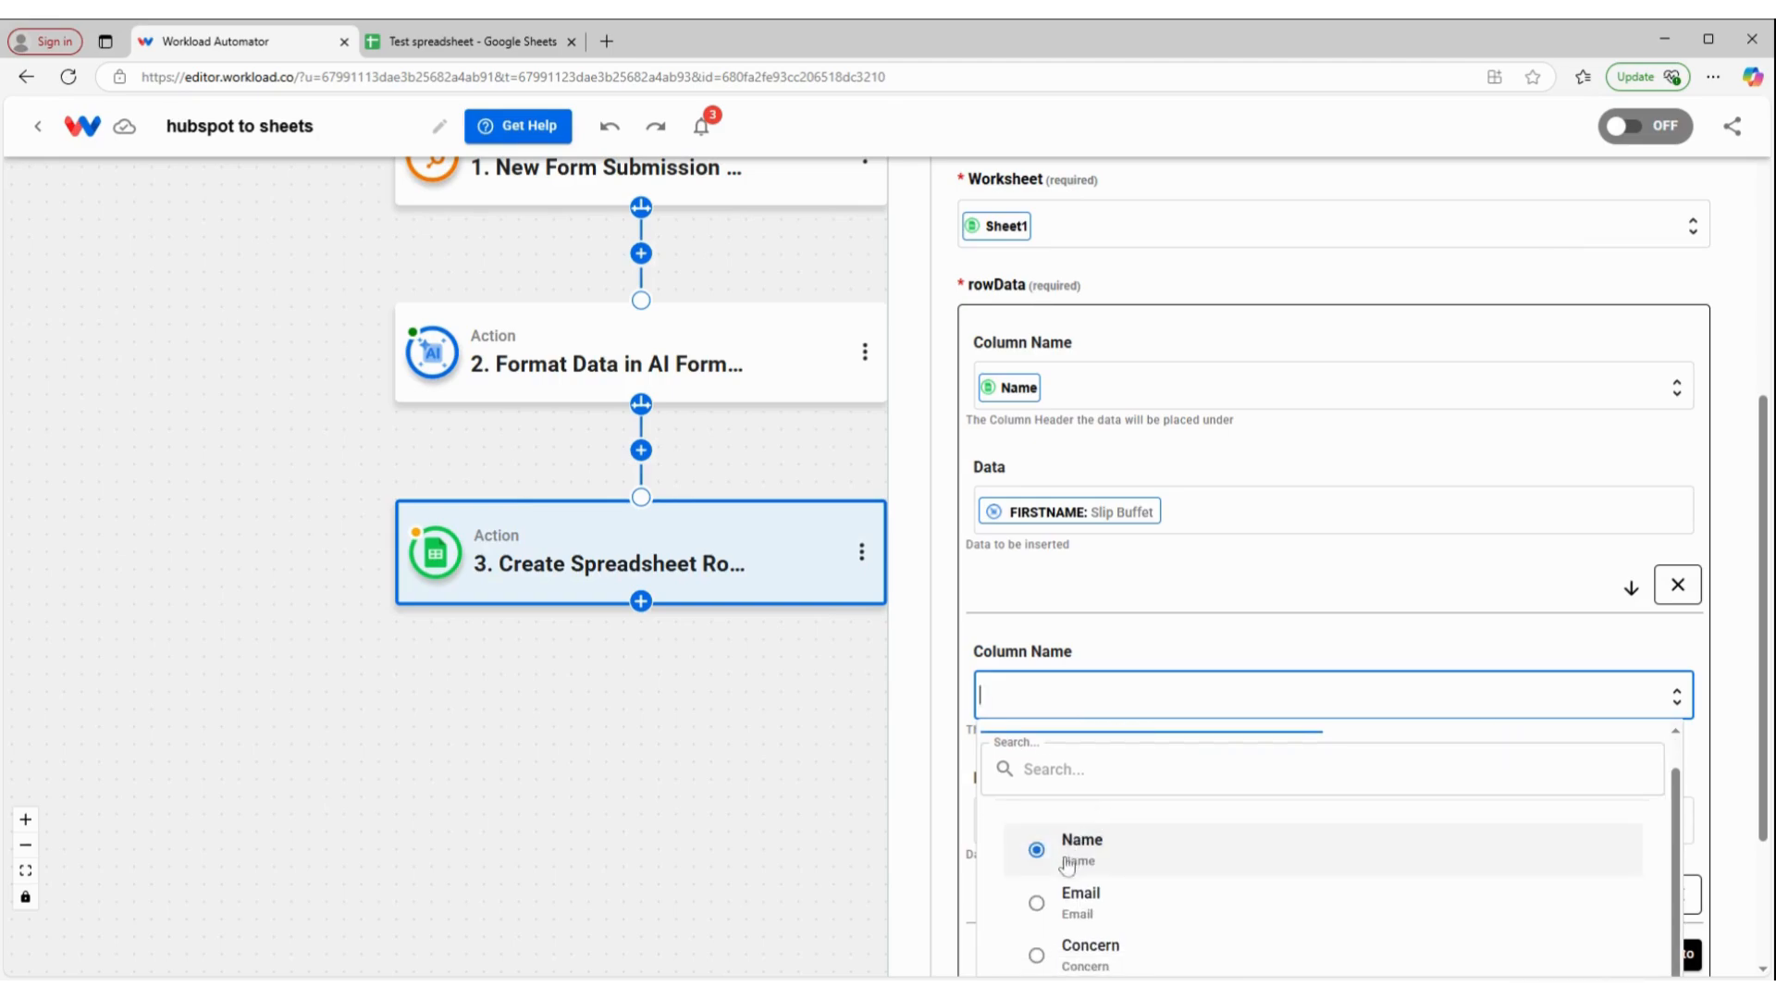
click(1076, 896)
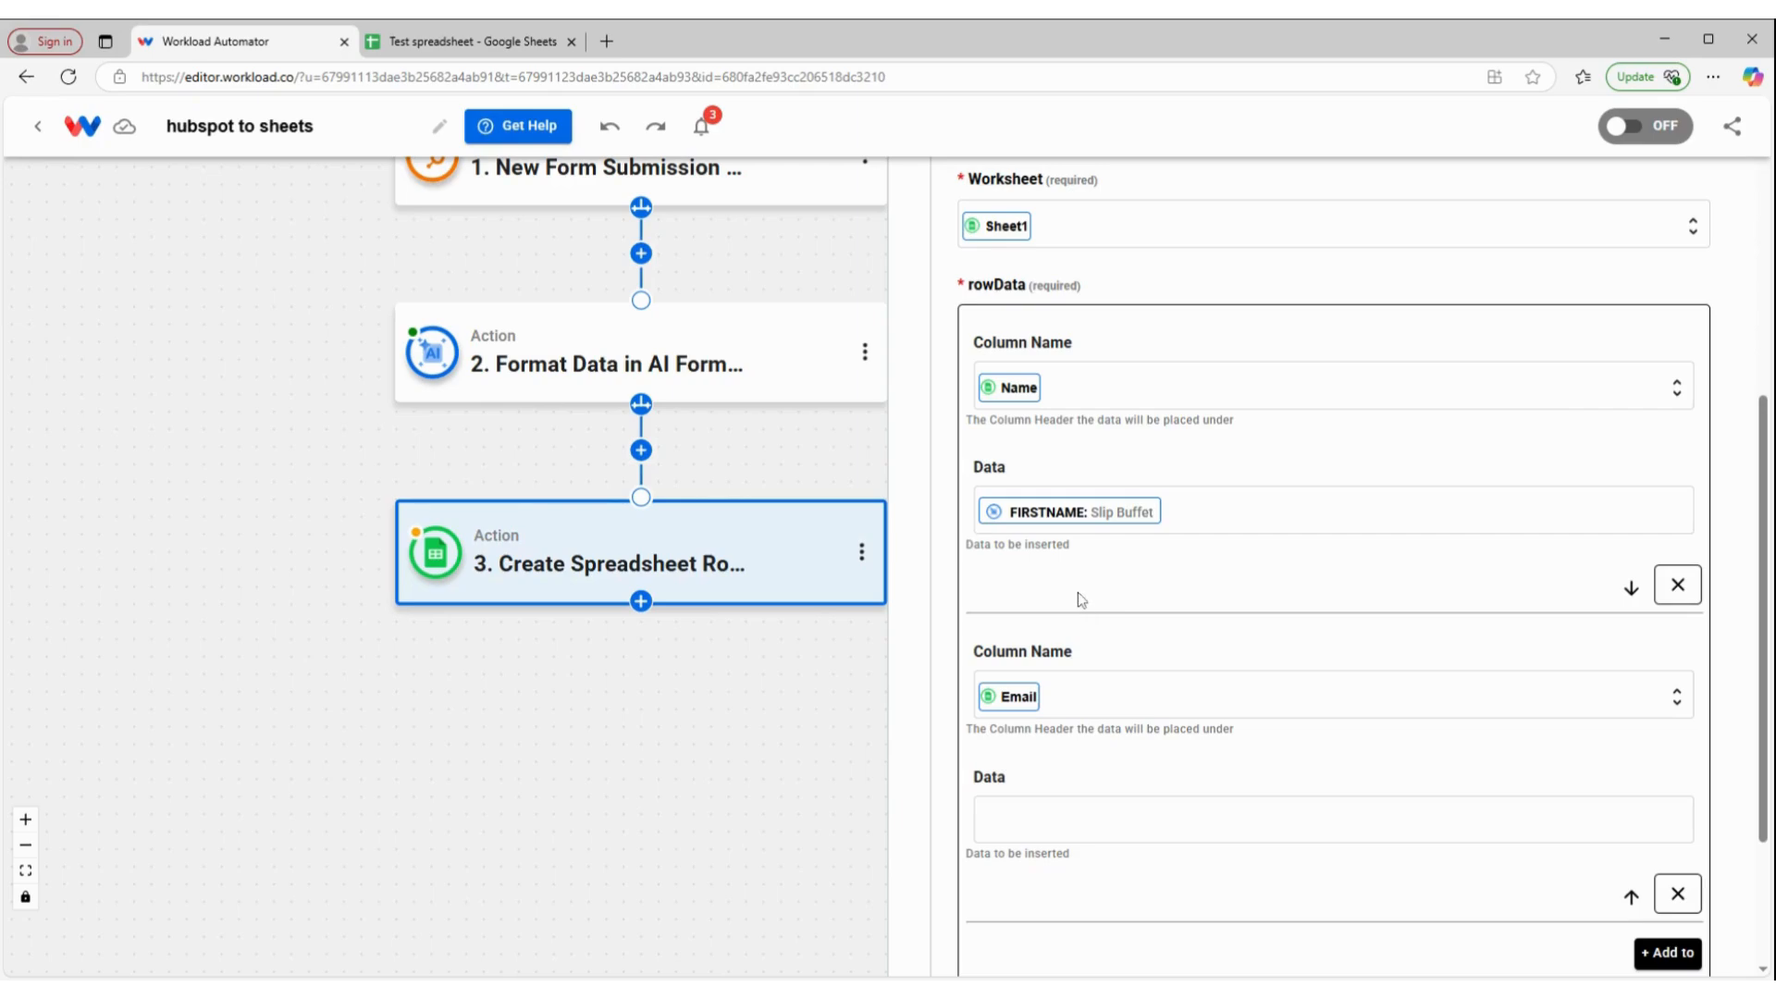
click(1050, 820)
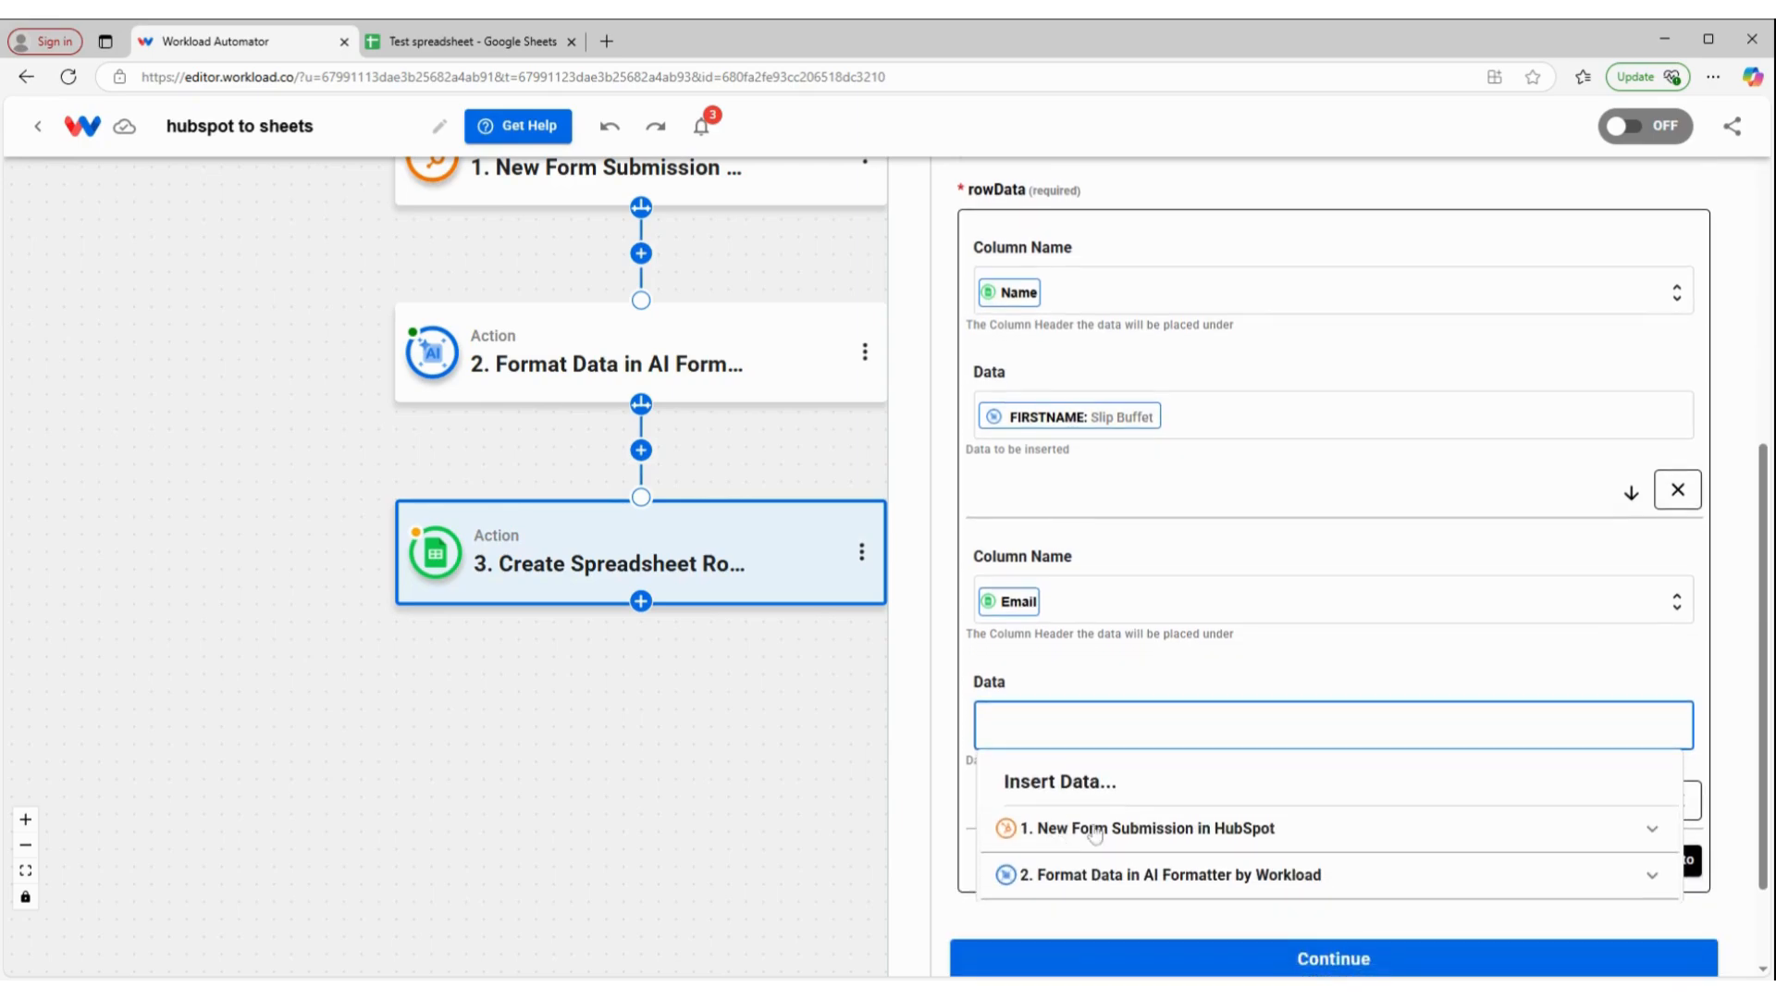
click(1156, 875)
scroll(1176, 779, down, 1)
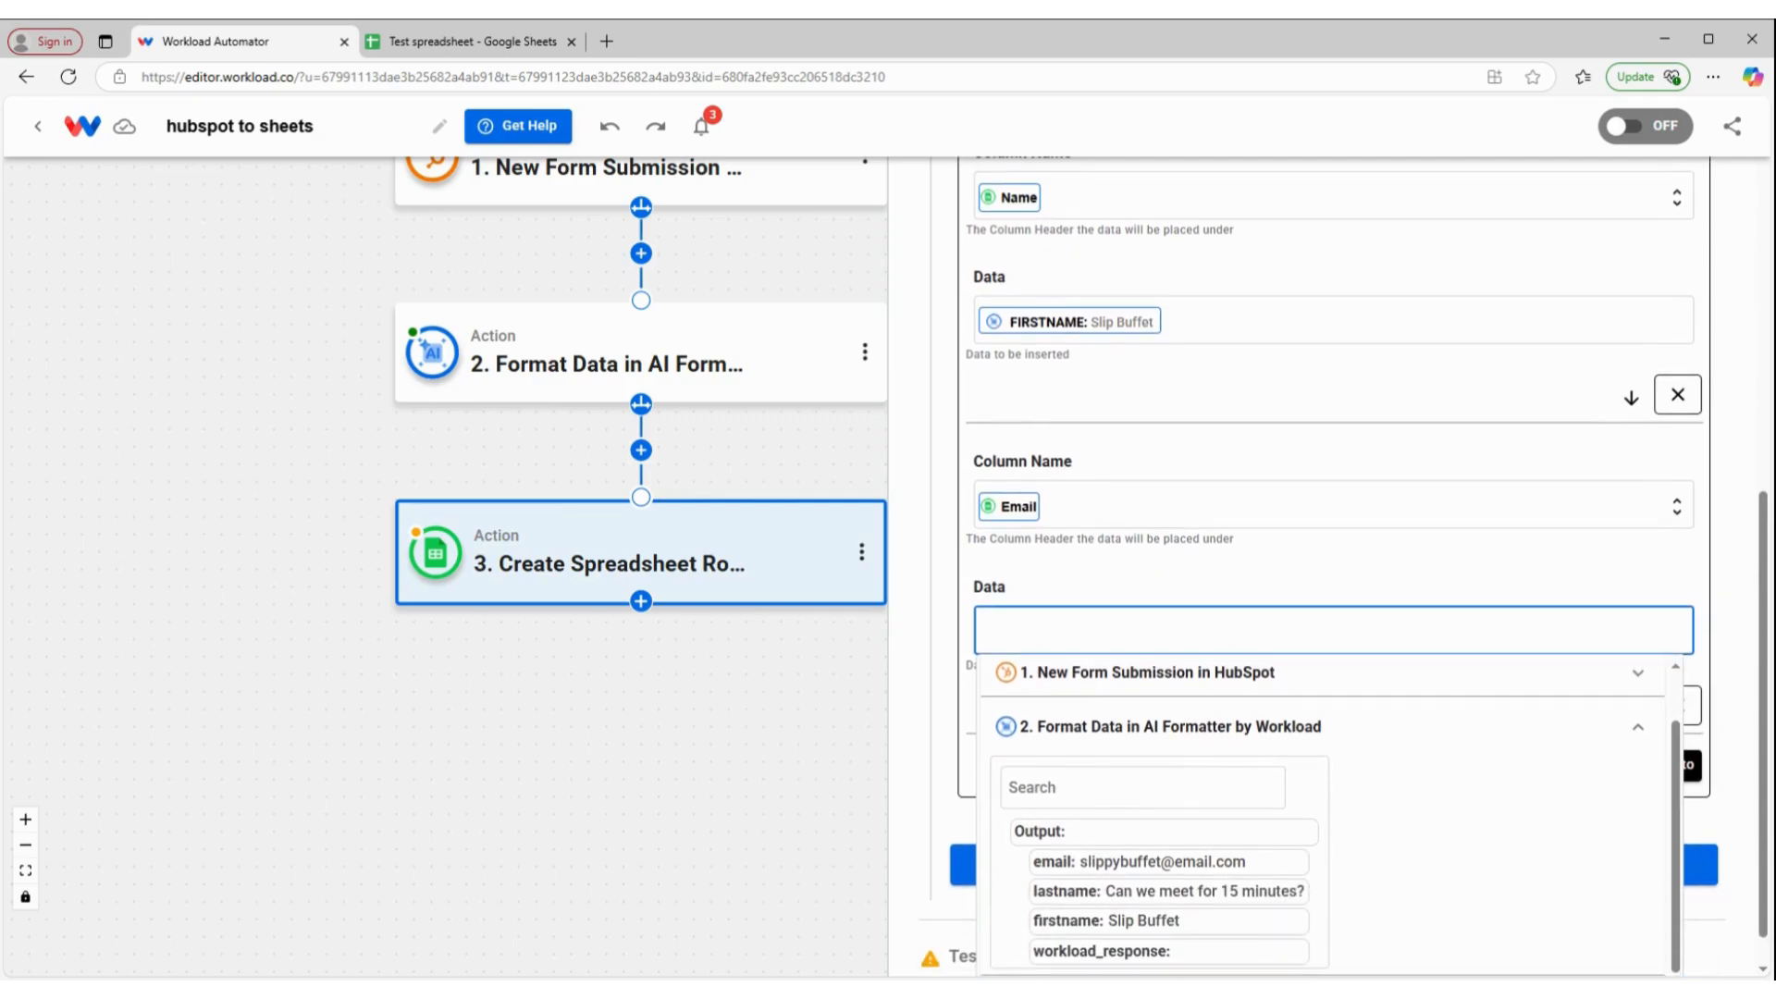
click(1169, 861)
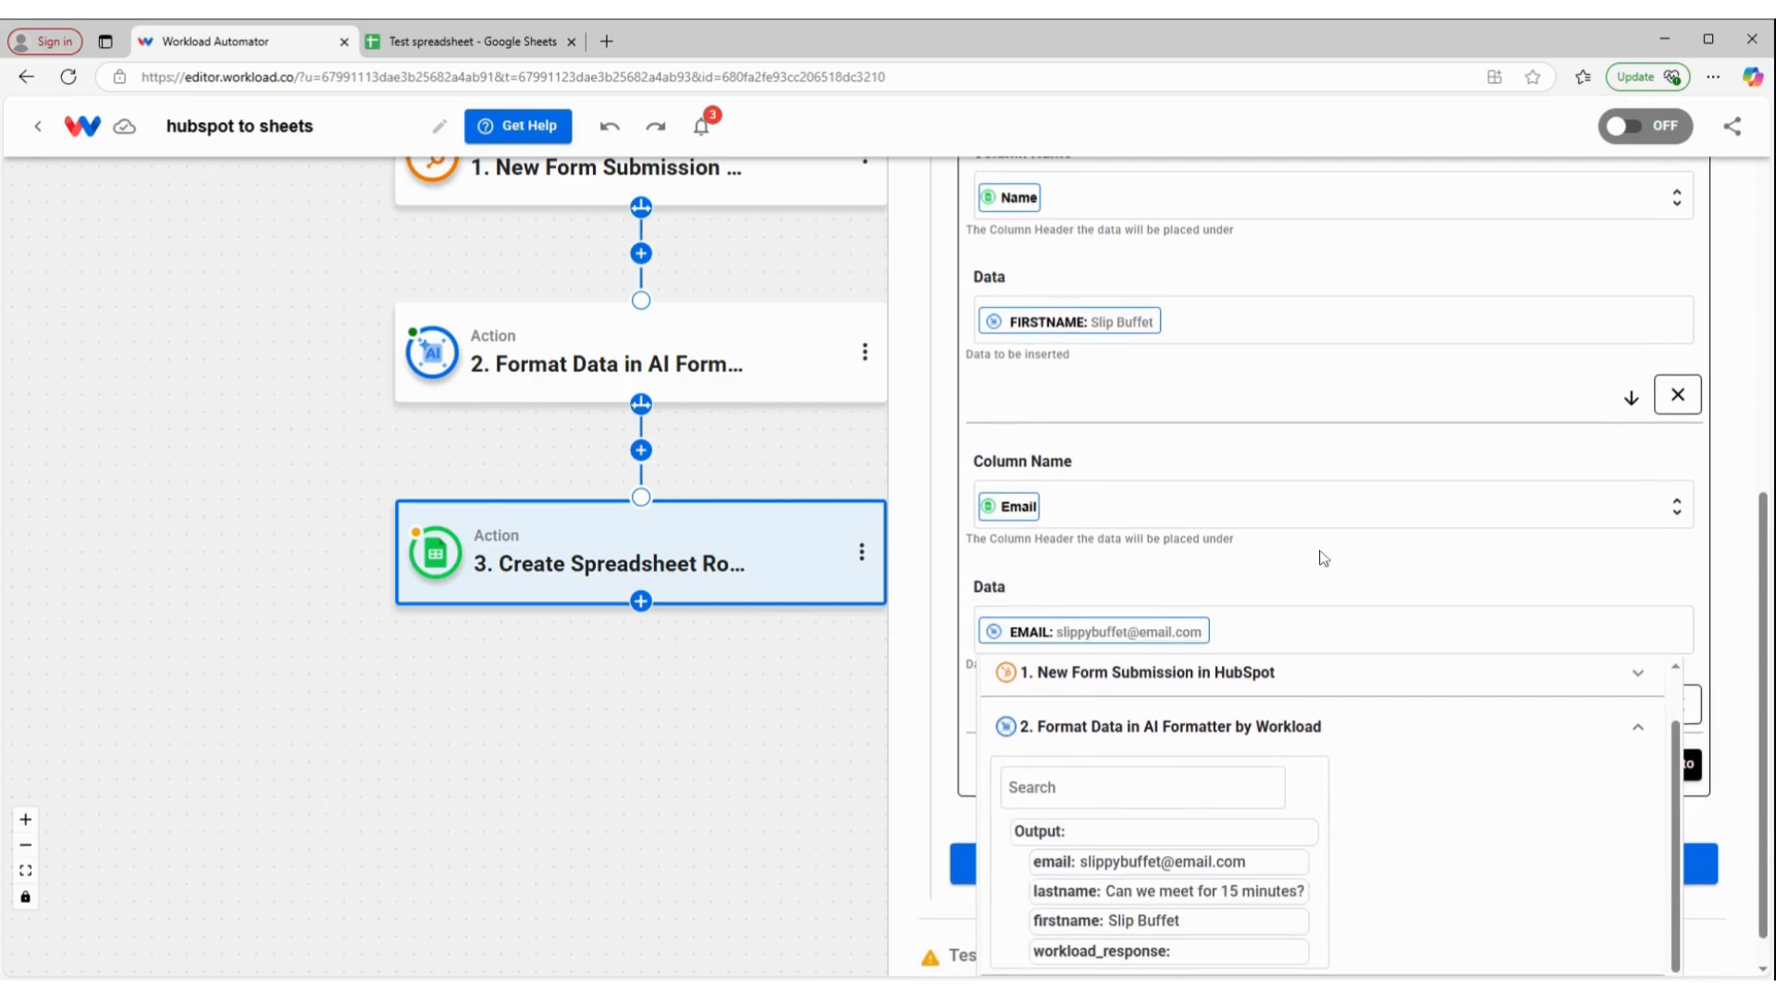
Add a third rowData entry that maps the Concern column to the AI Formatter's lastname output.
click(1674, 764)
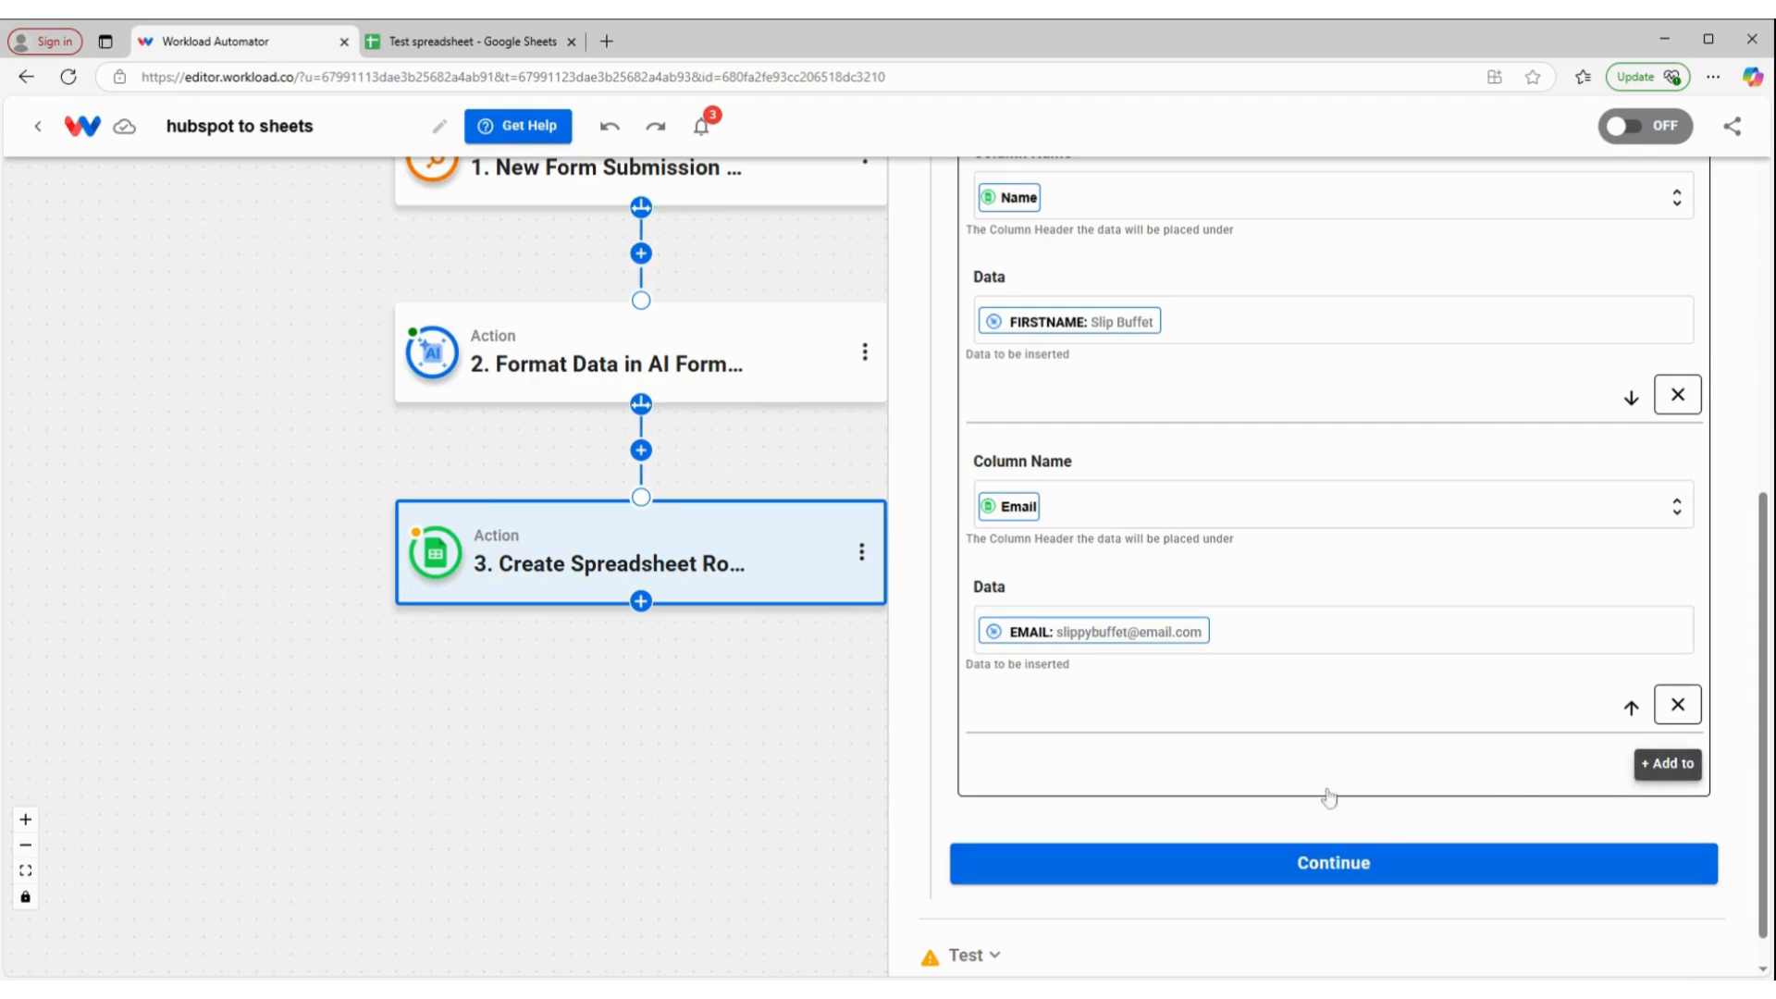
click(1050, 805)
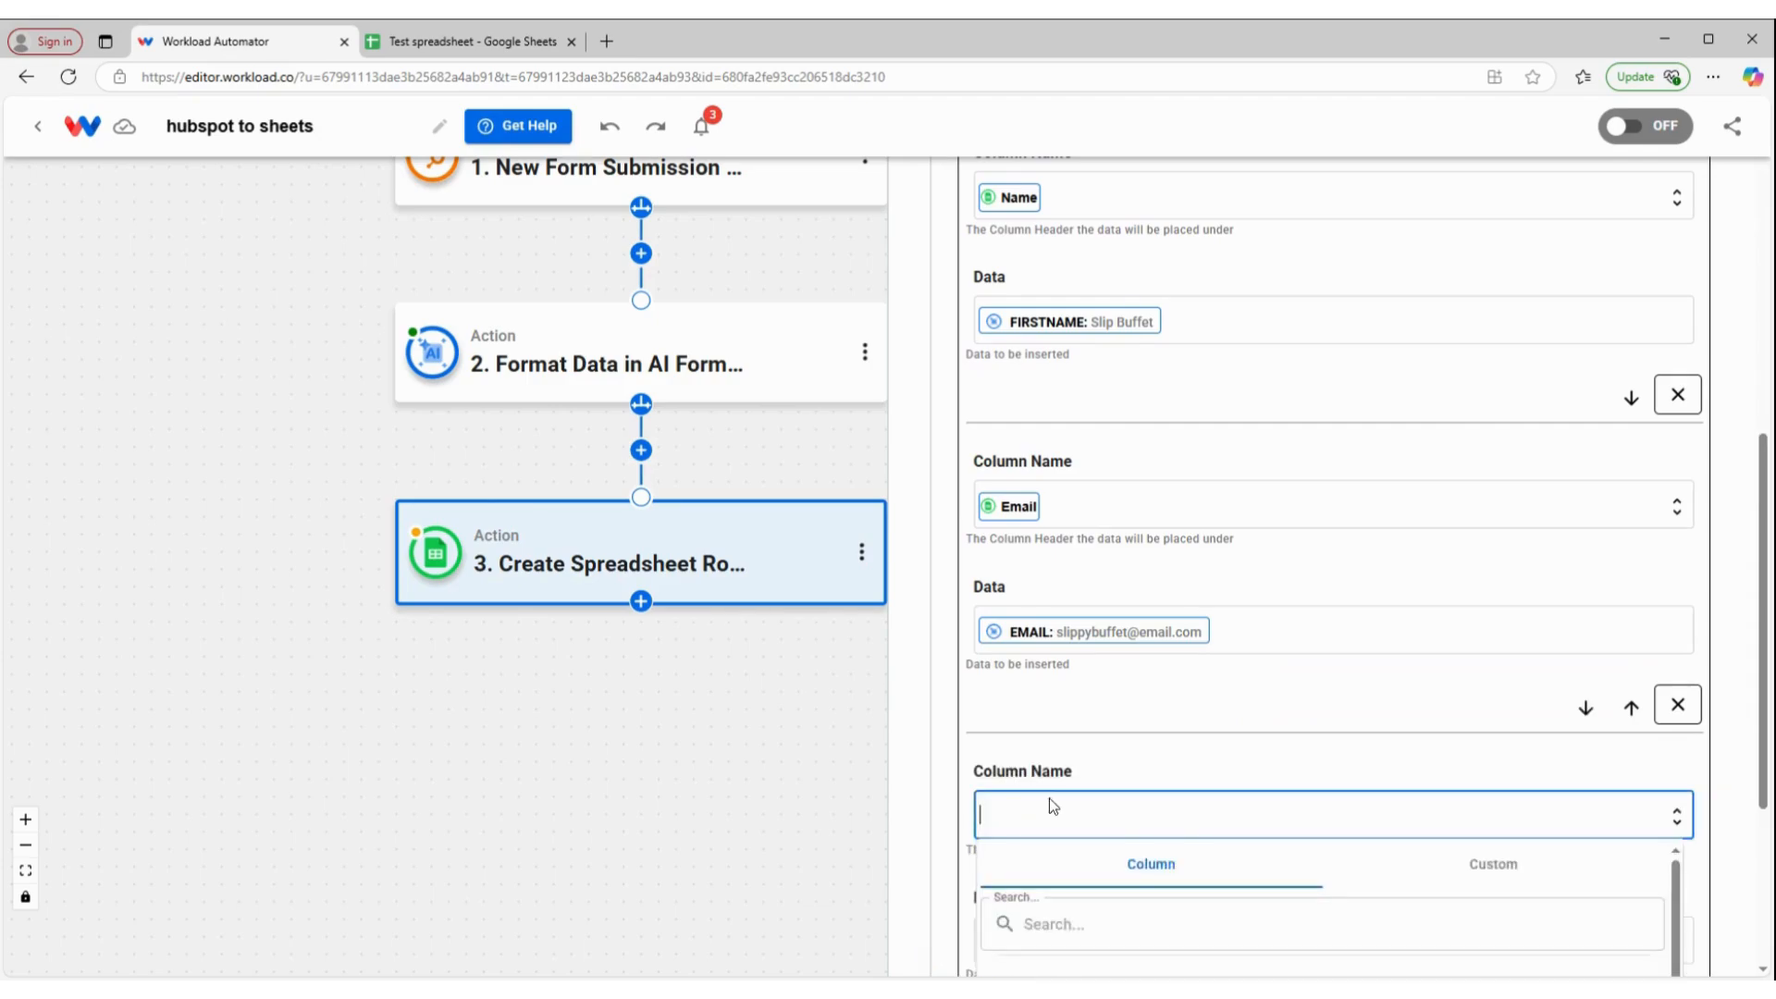
scroll(1332, 758, down, 1)
scroll(1372, 714, down, 1)
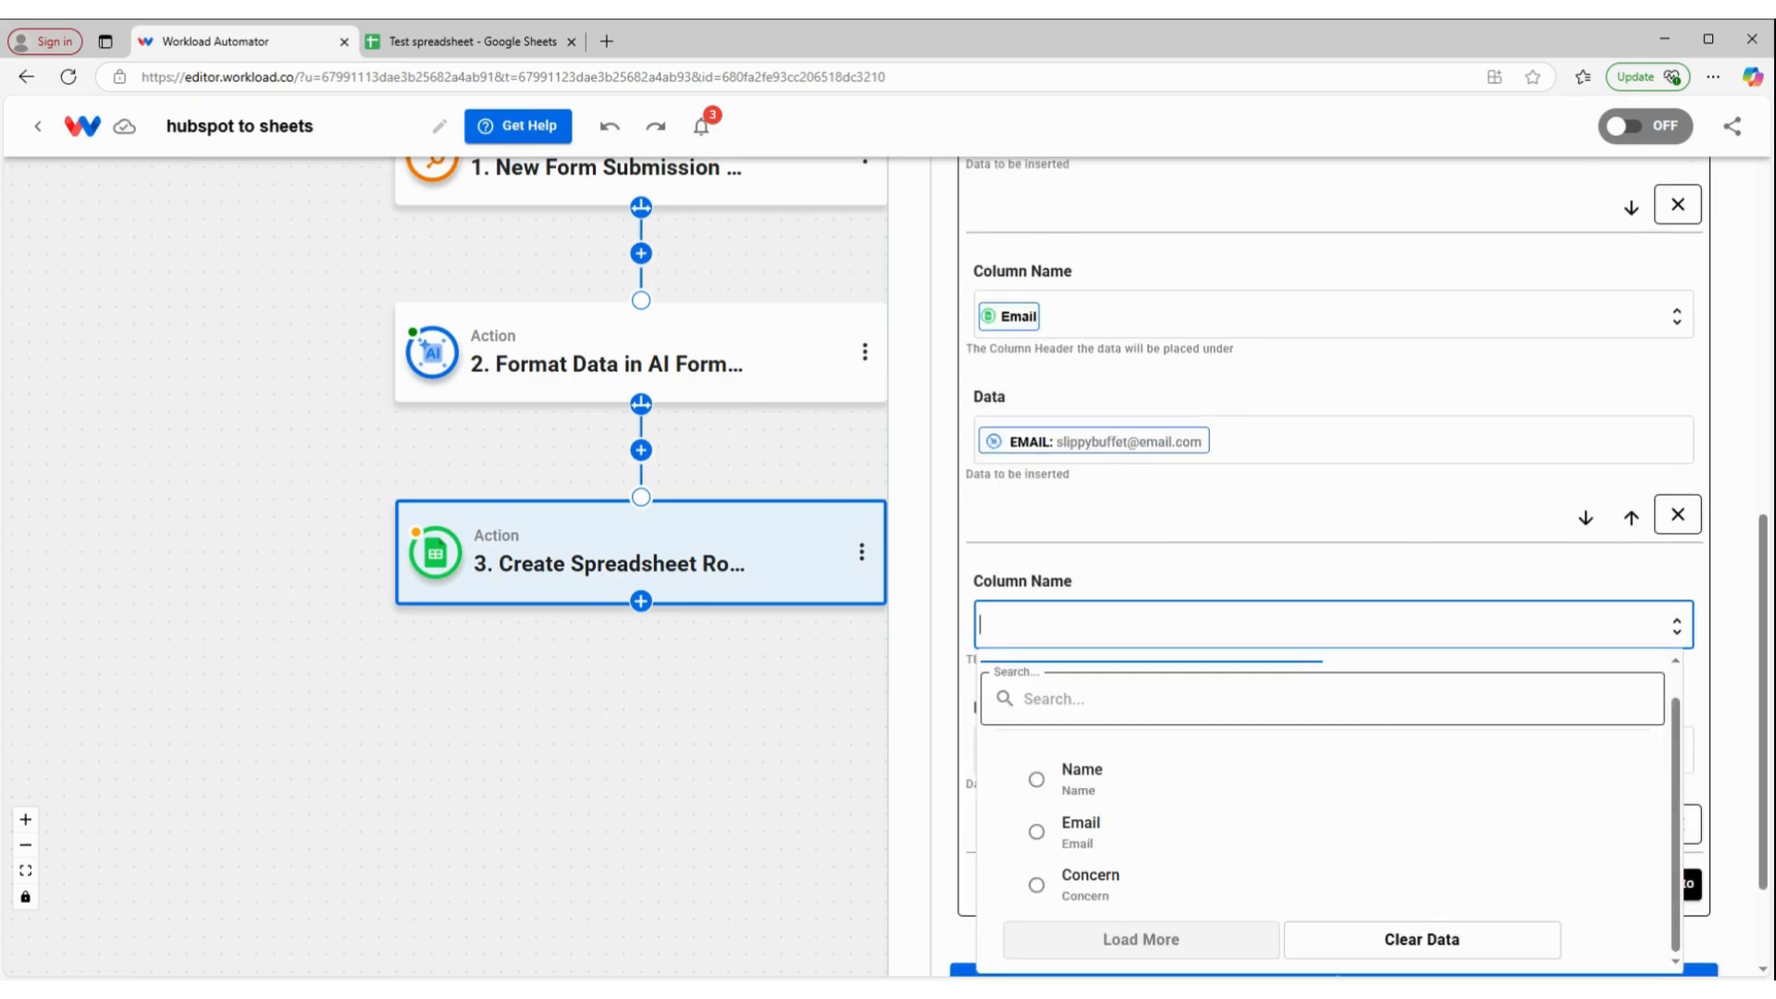
click(1131, 873)
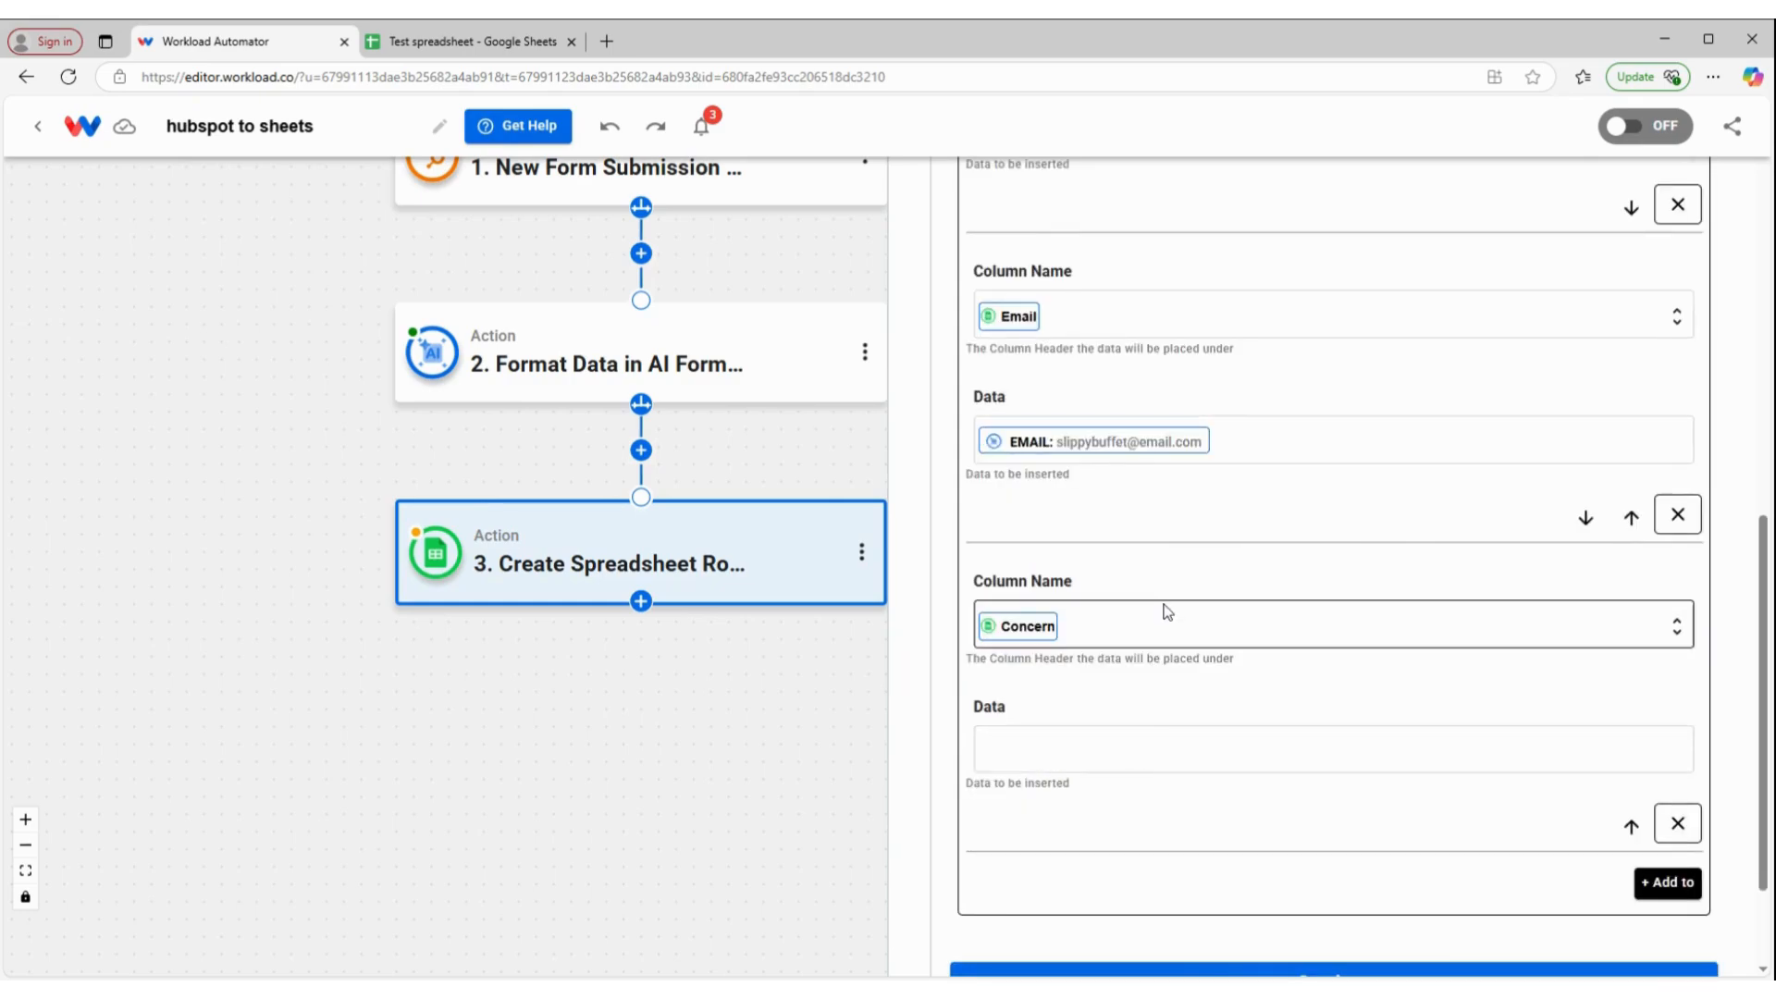
click(1145, 751)
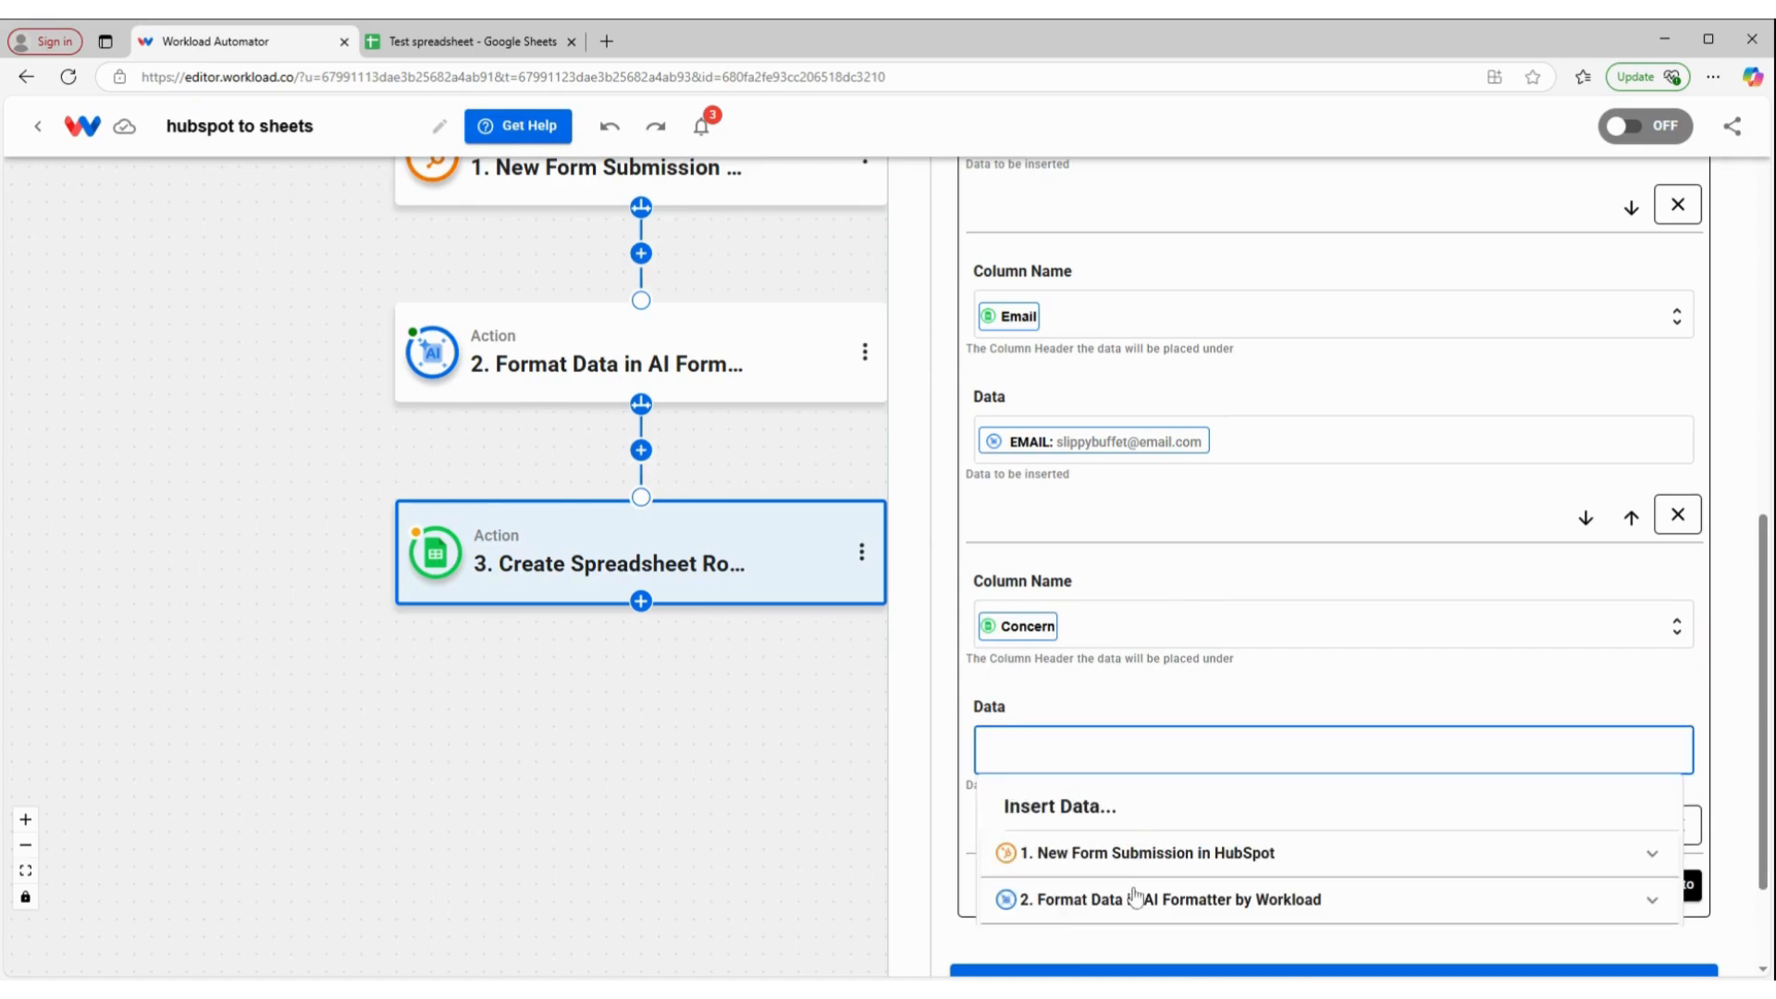
click(1164, 890)
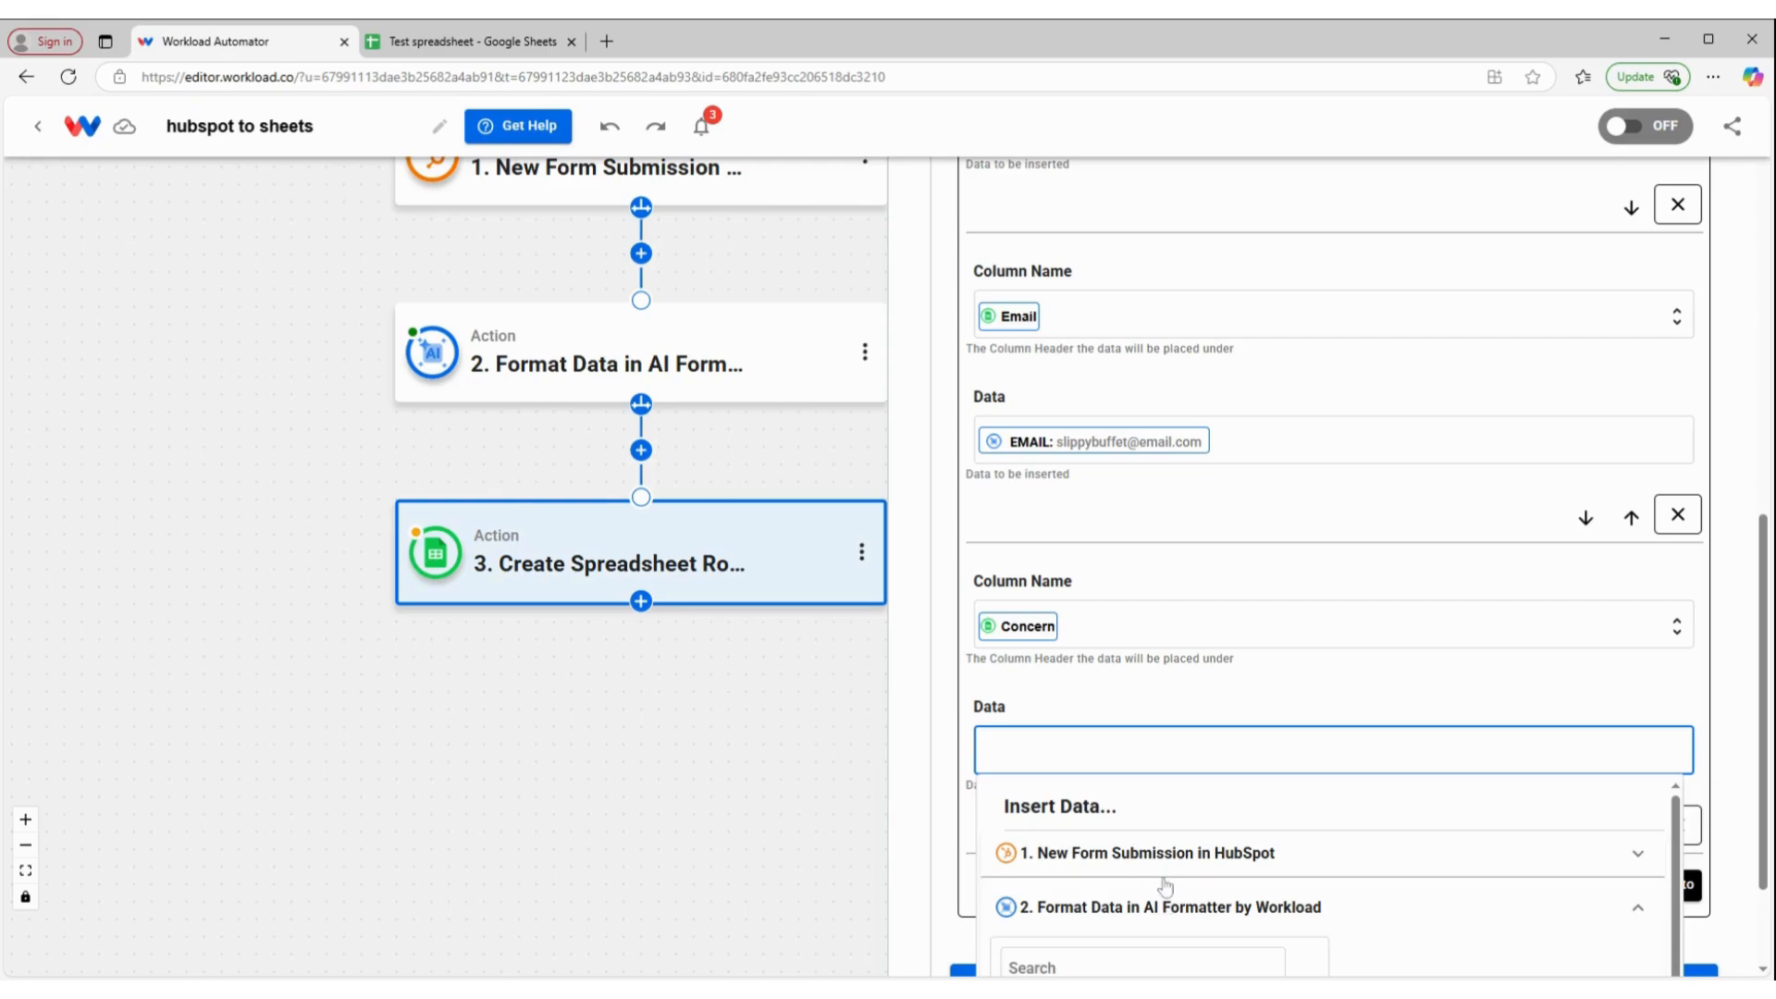
scroll(1165, 888, down, 3)
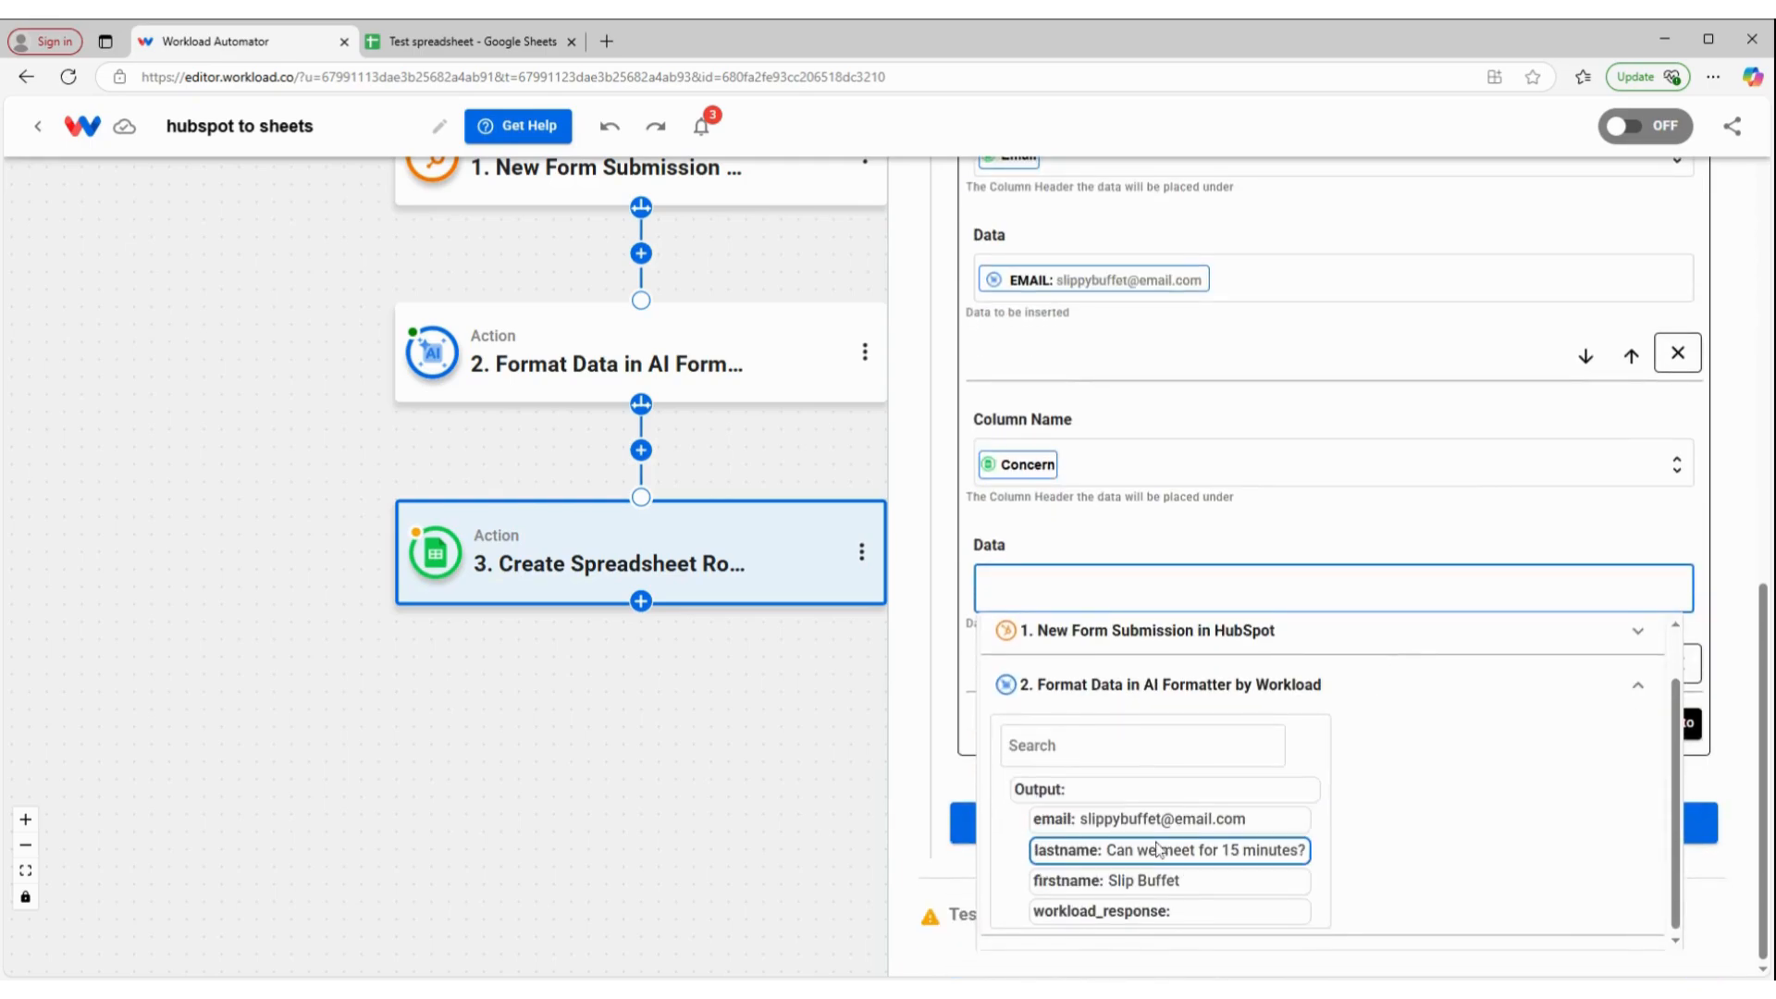
click(1160, 850)
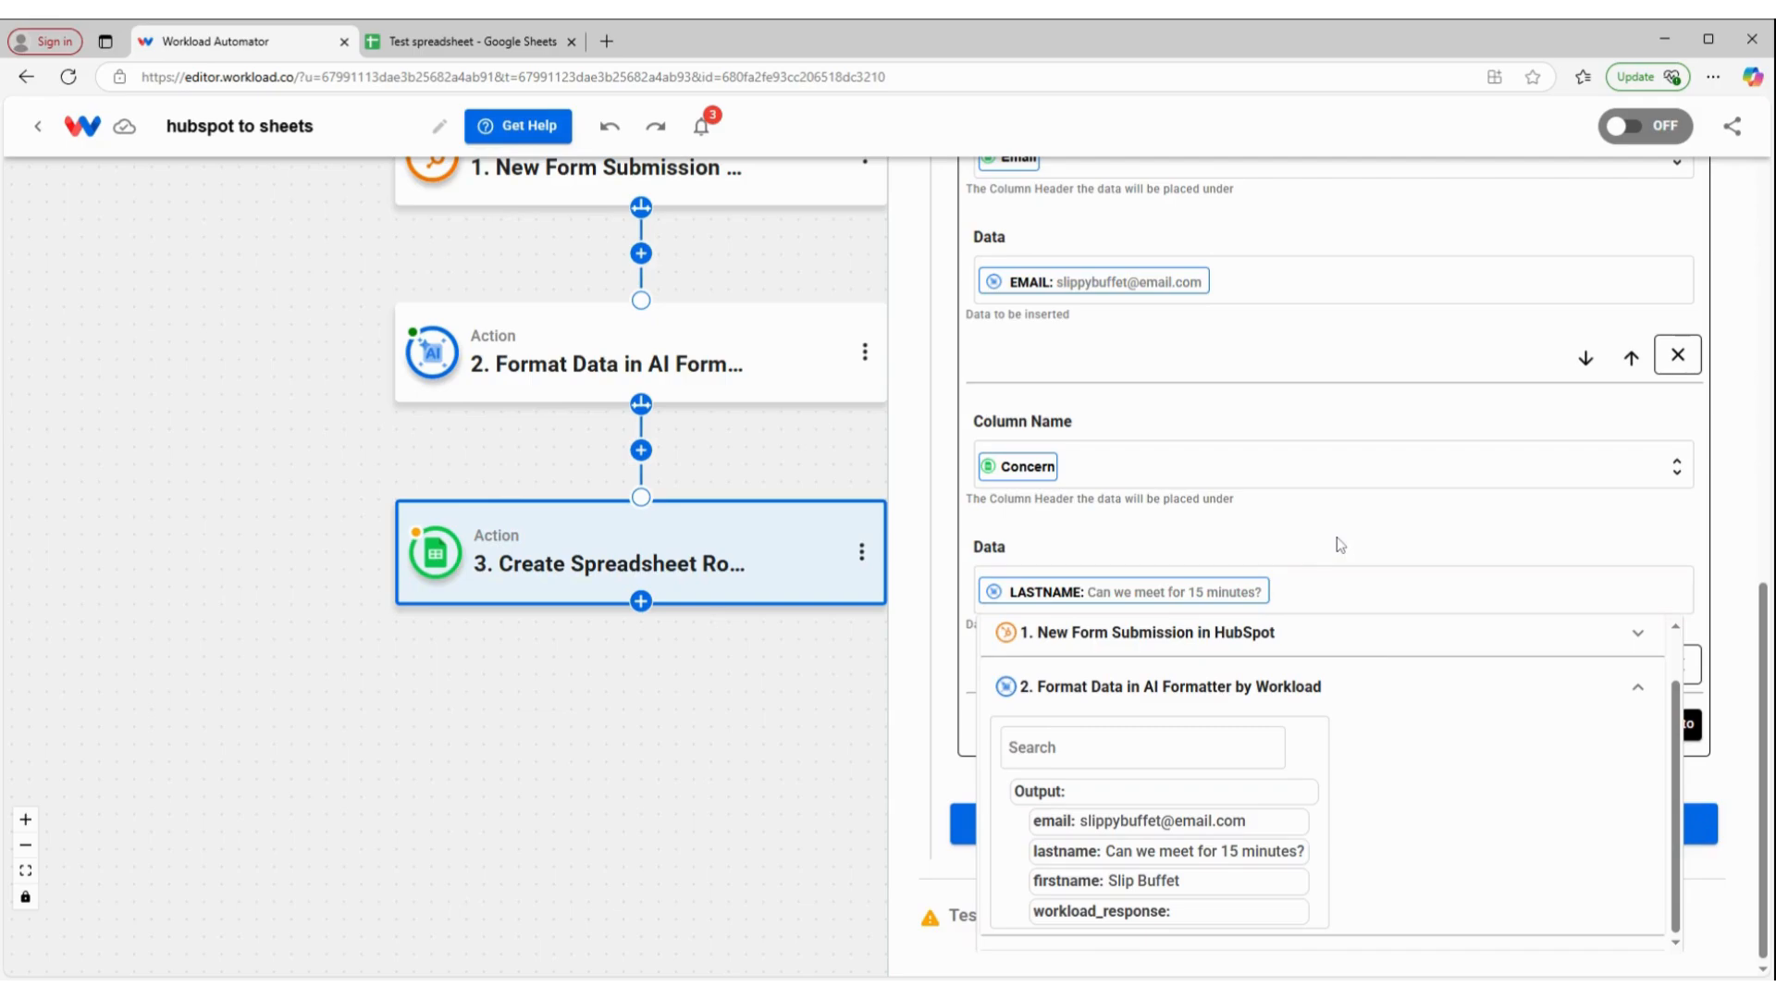
click(1126, 534)
Test the Create Spreadsheet Row action with the mapped sample data, review the response and finish the step.
click(1360, 823)
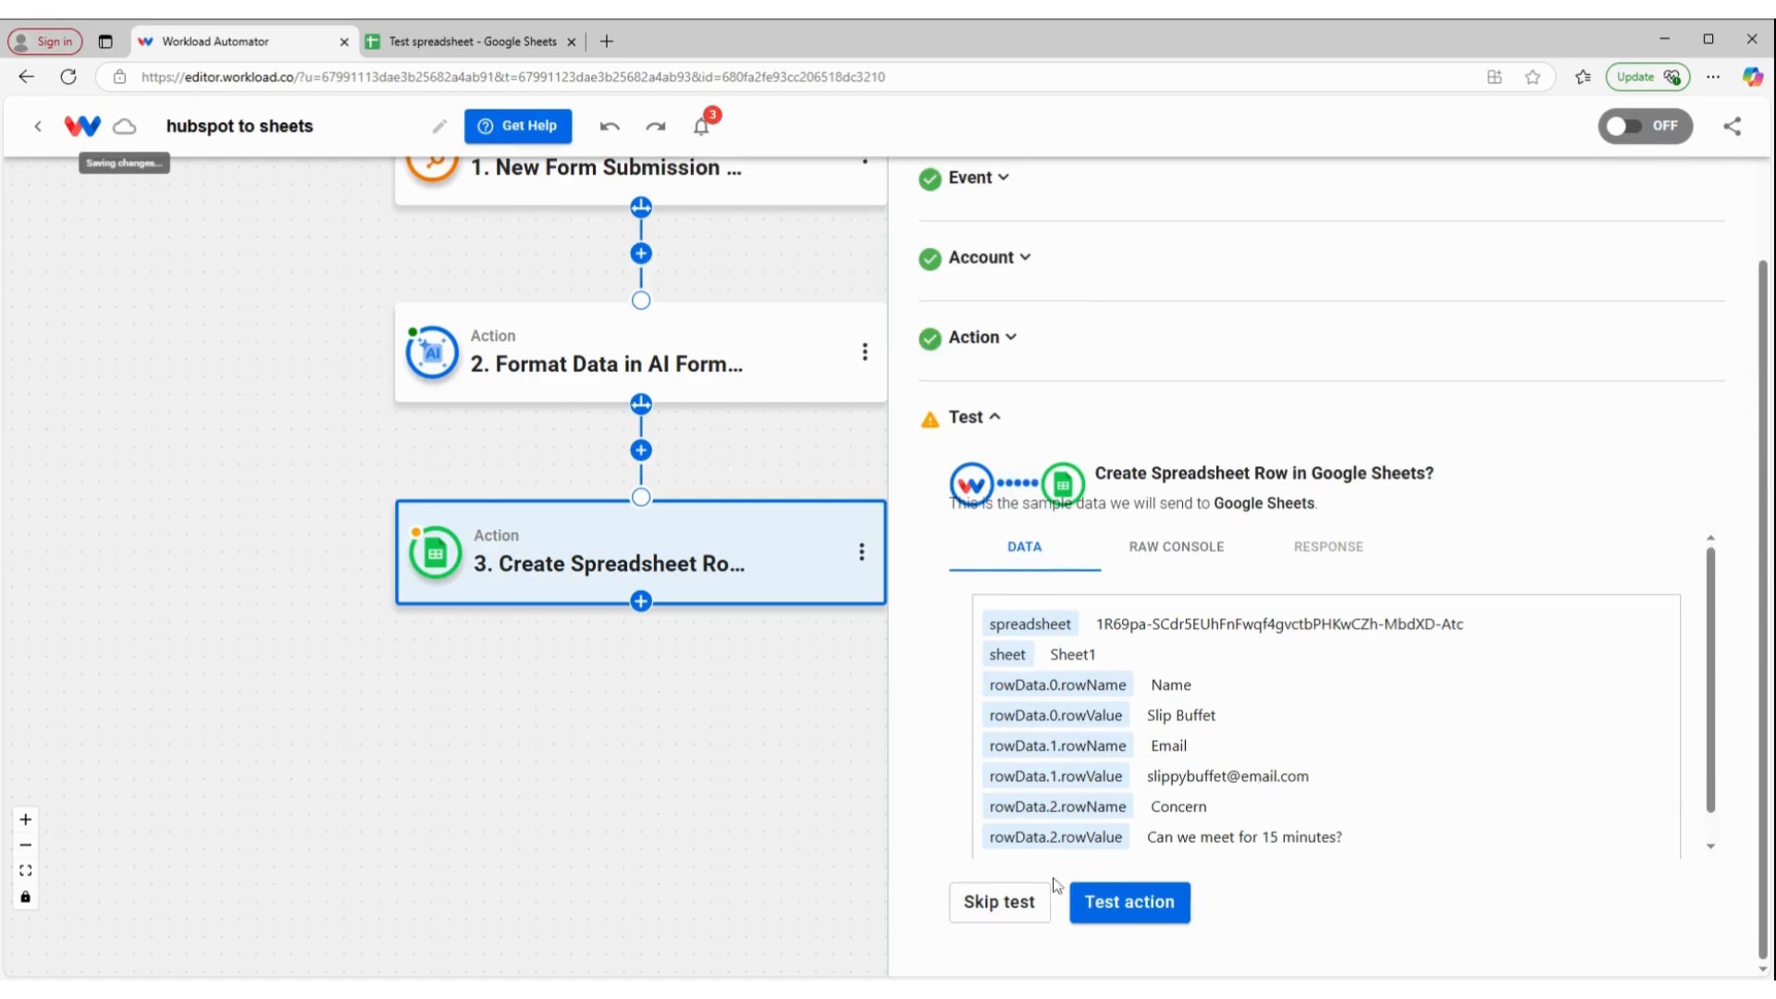
click(1156, 903)
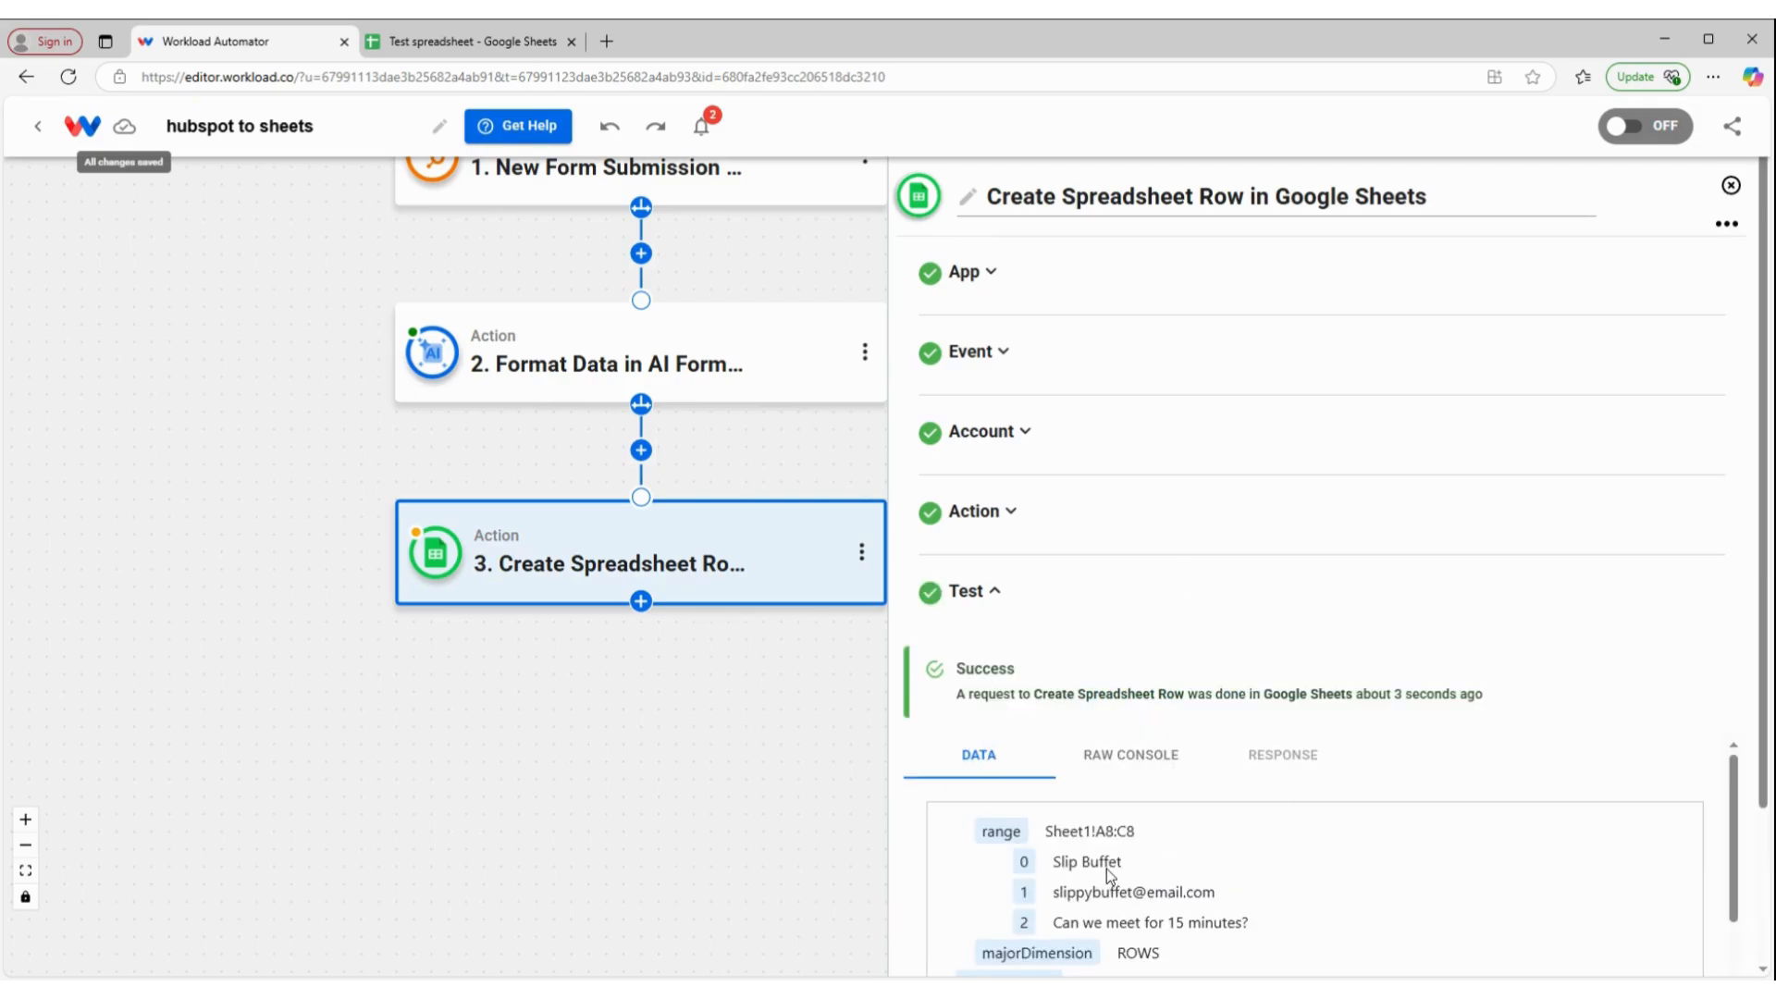
scroll(1109, 874, down, 10)
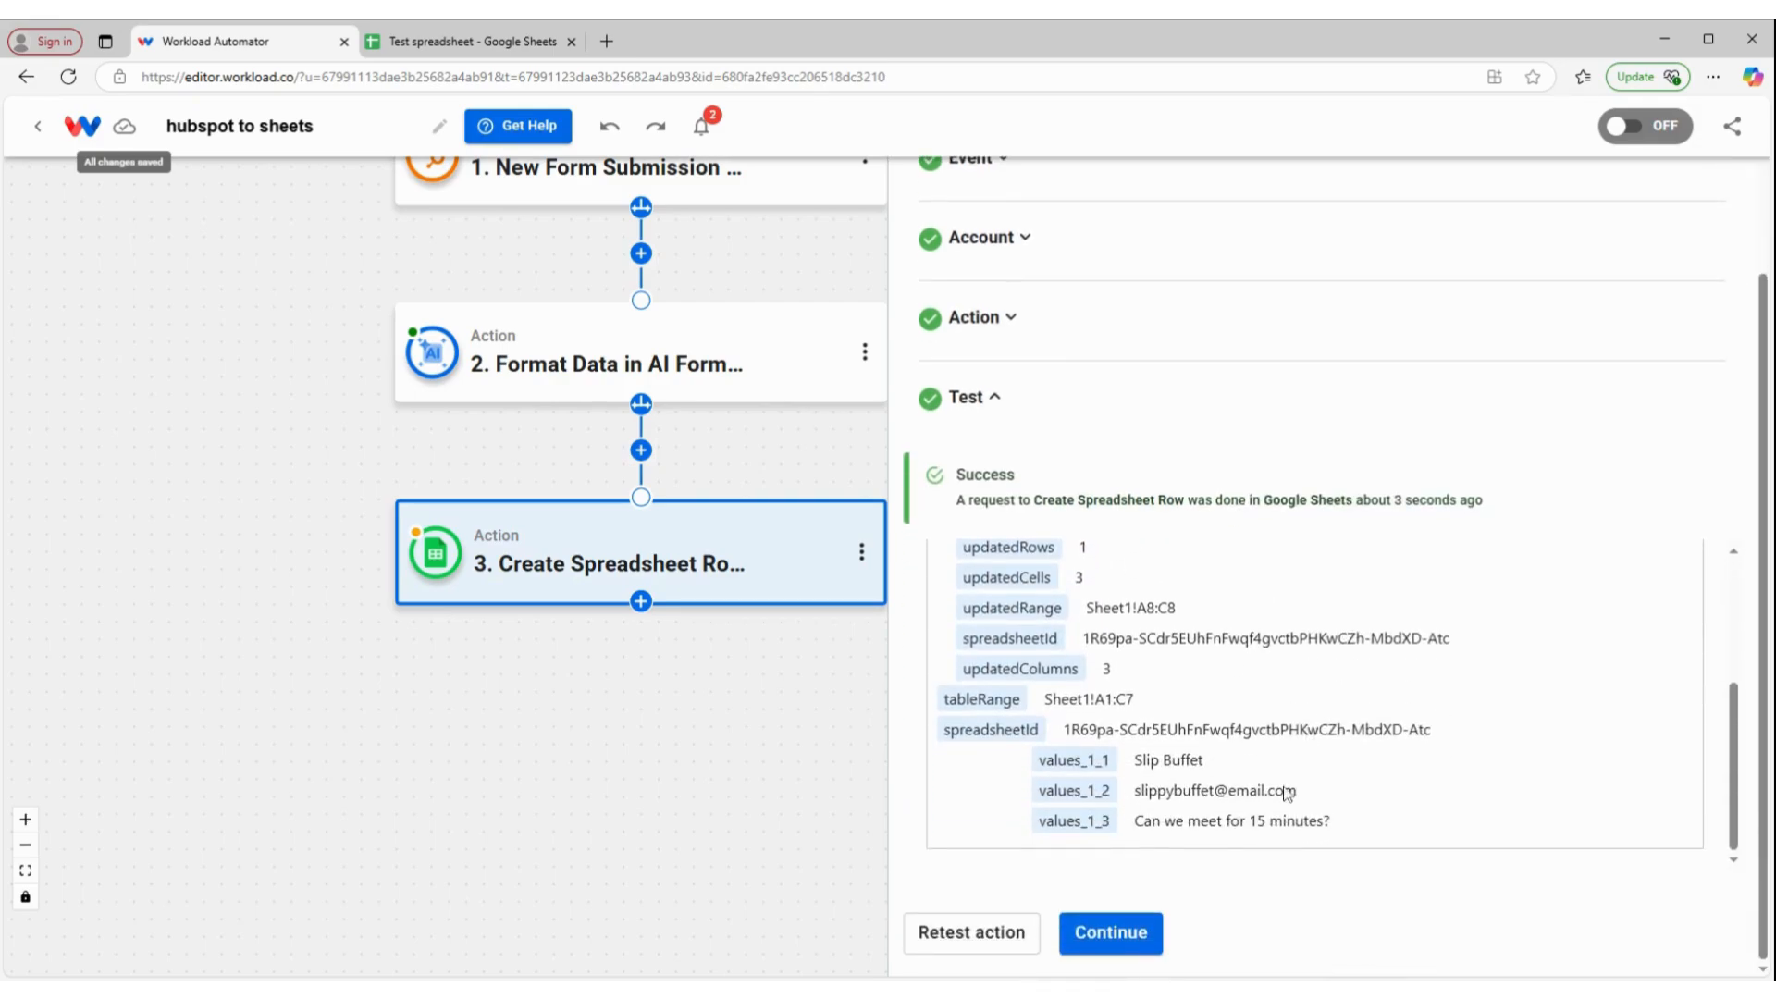
click(1109, 934)
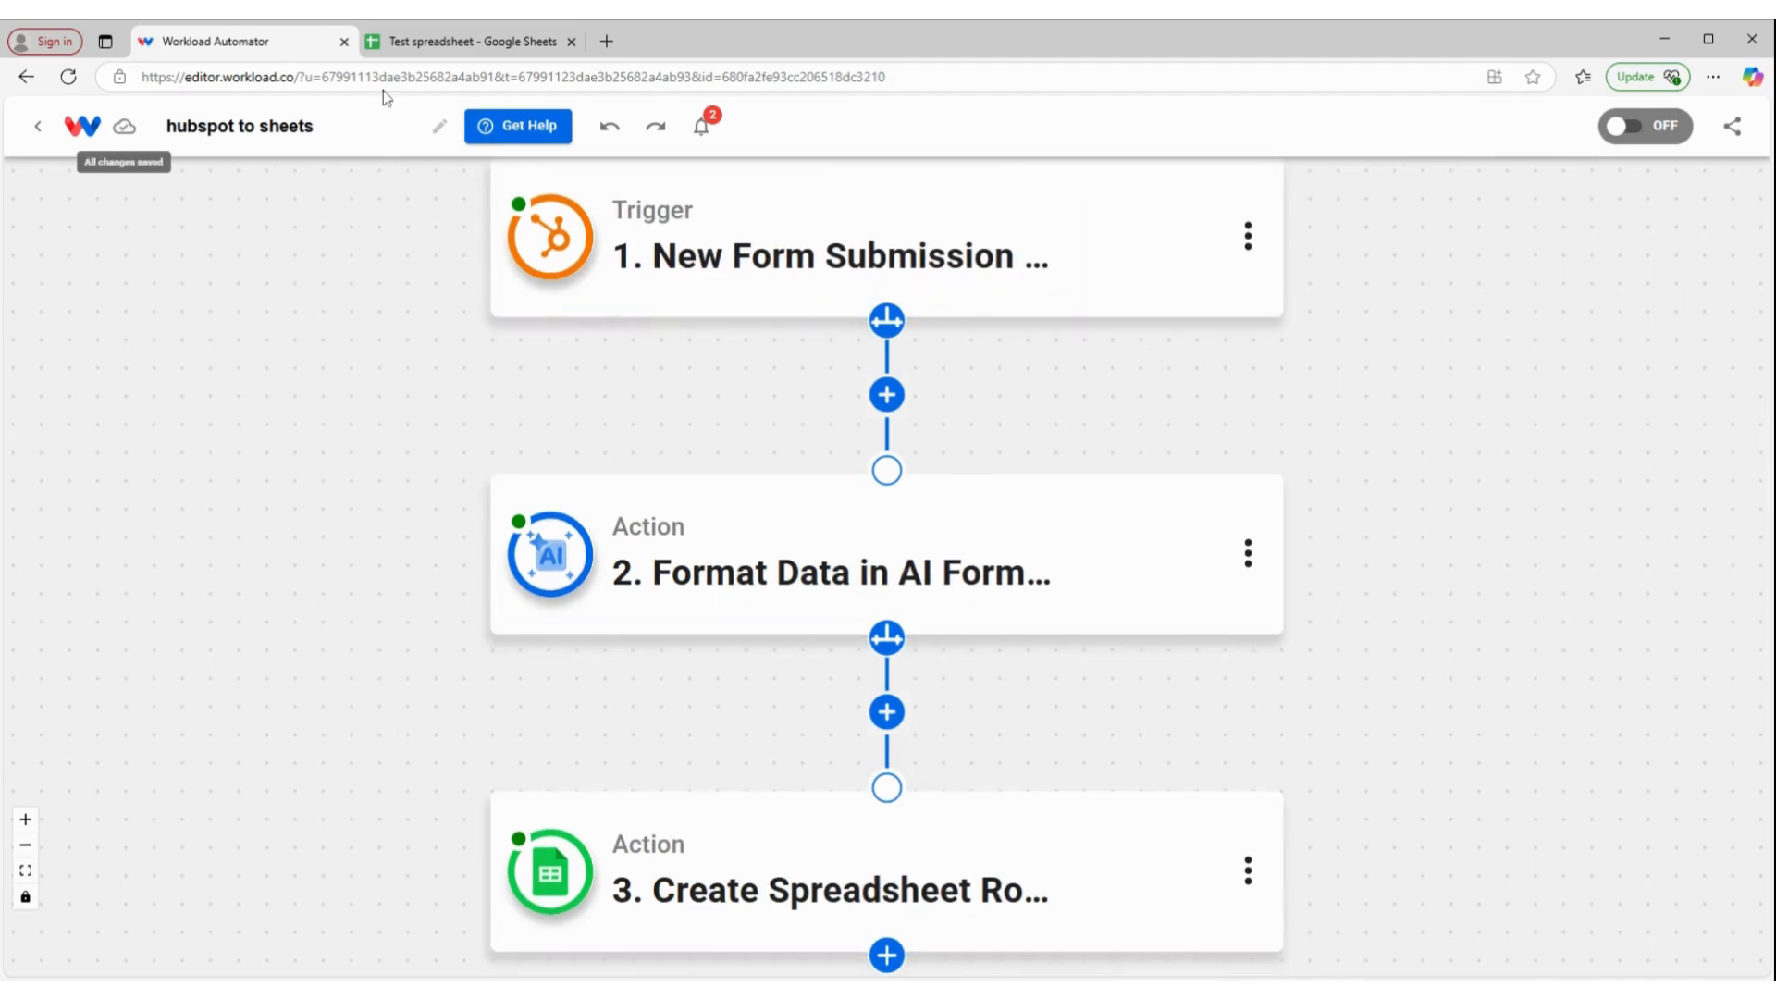
Check the test row in the Google Sheets "Test spreadsheet" and activate the "hubspot to sheets" workflow in Workload.
click(461, 42)
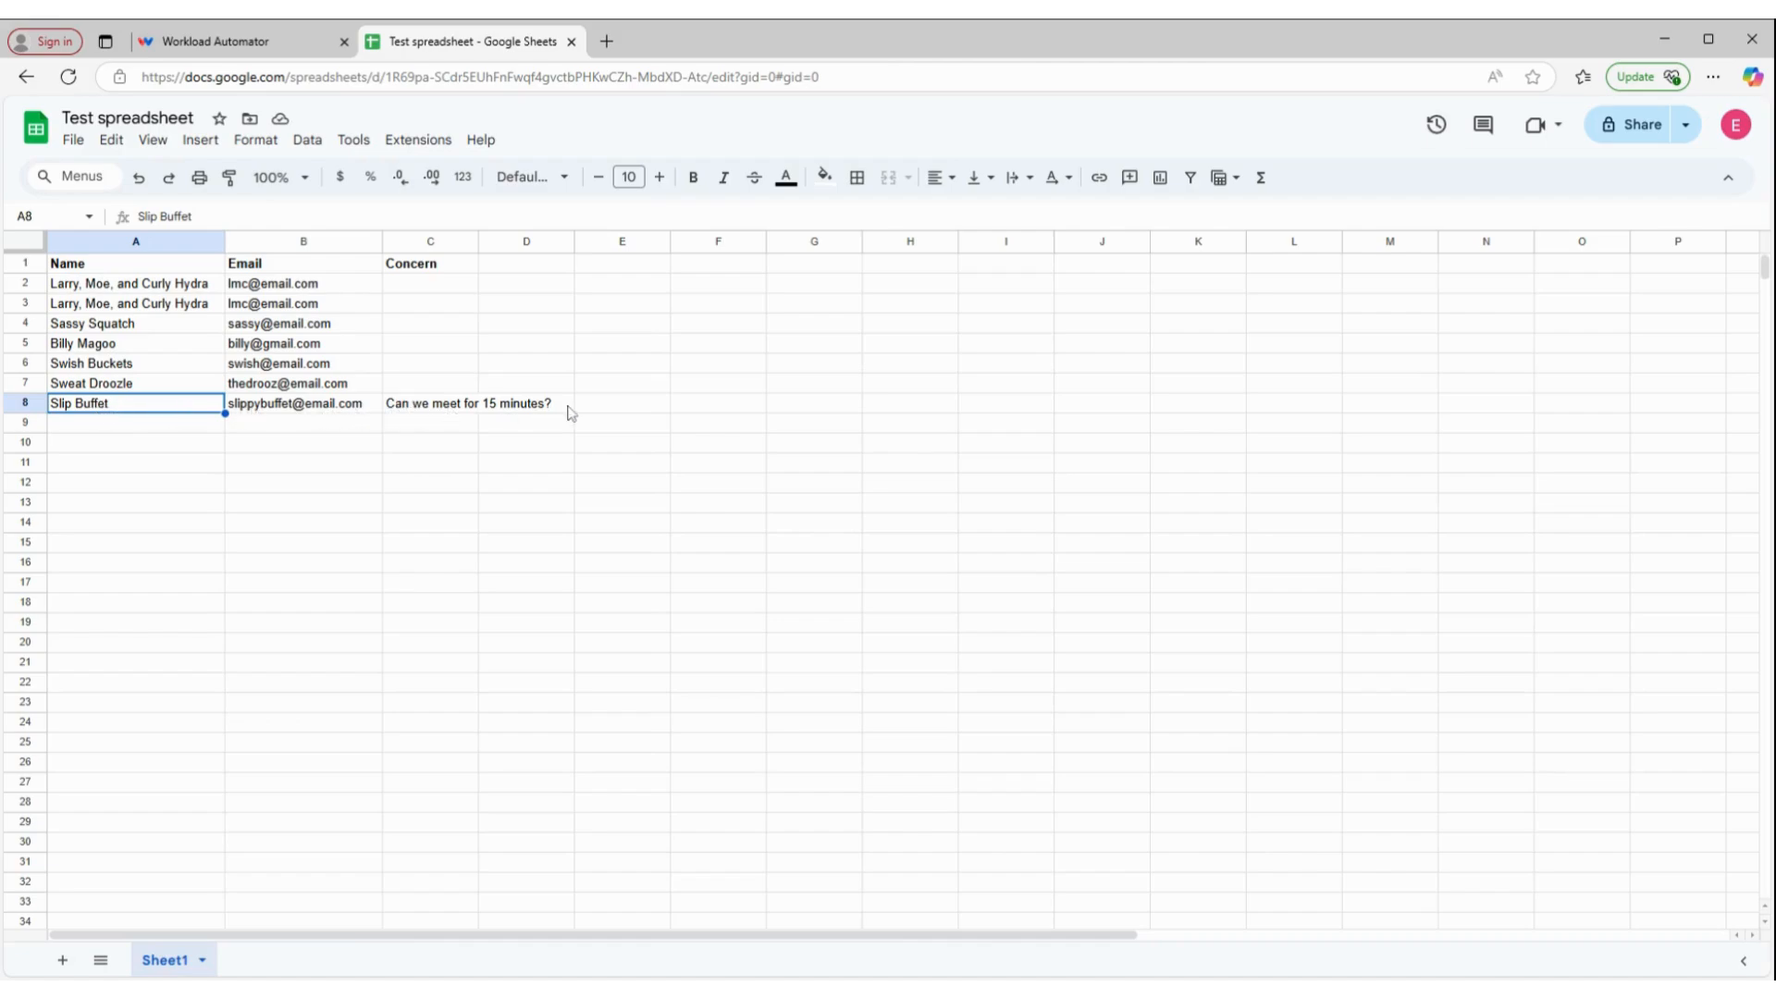
click(252, 46)
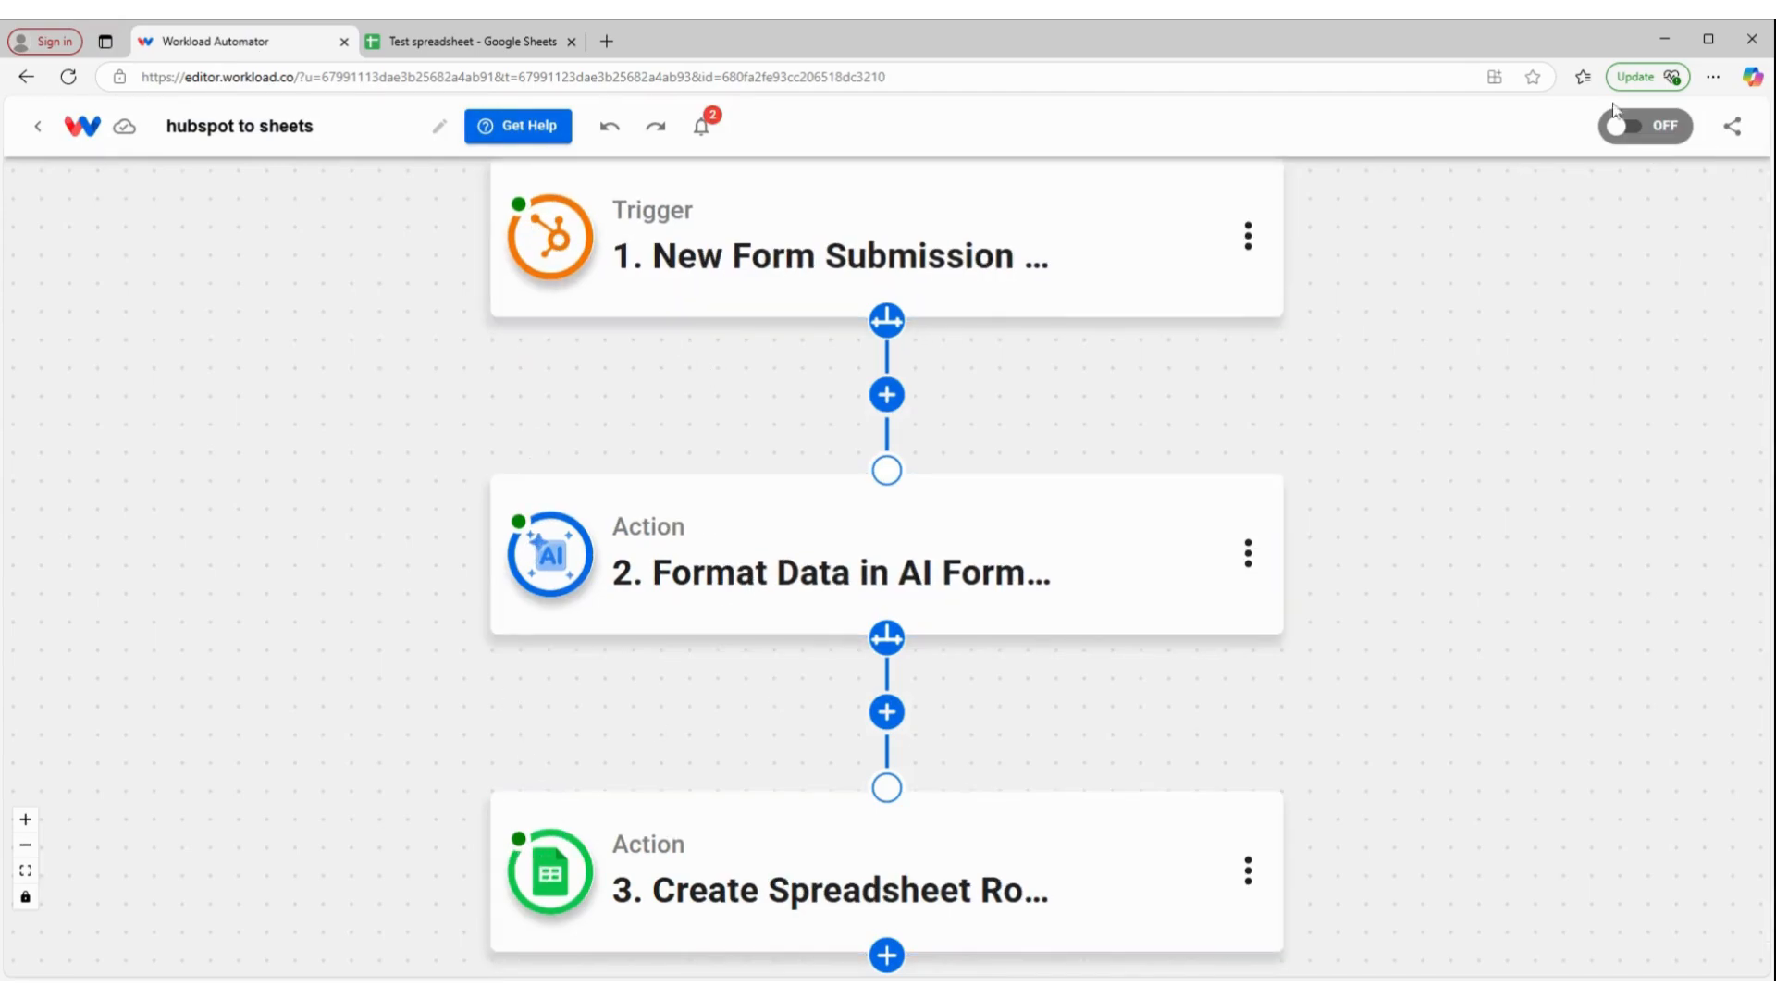
click(1636, 133)
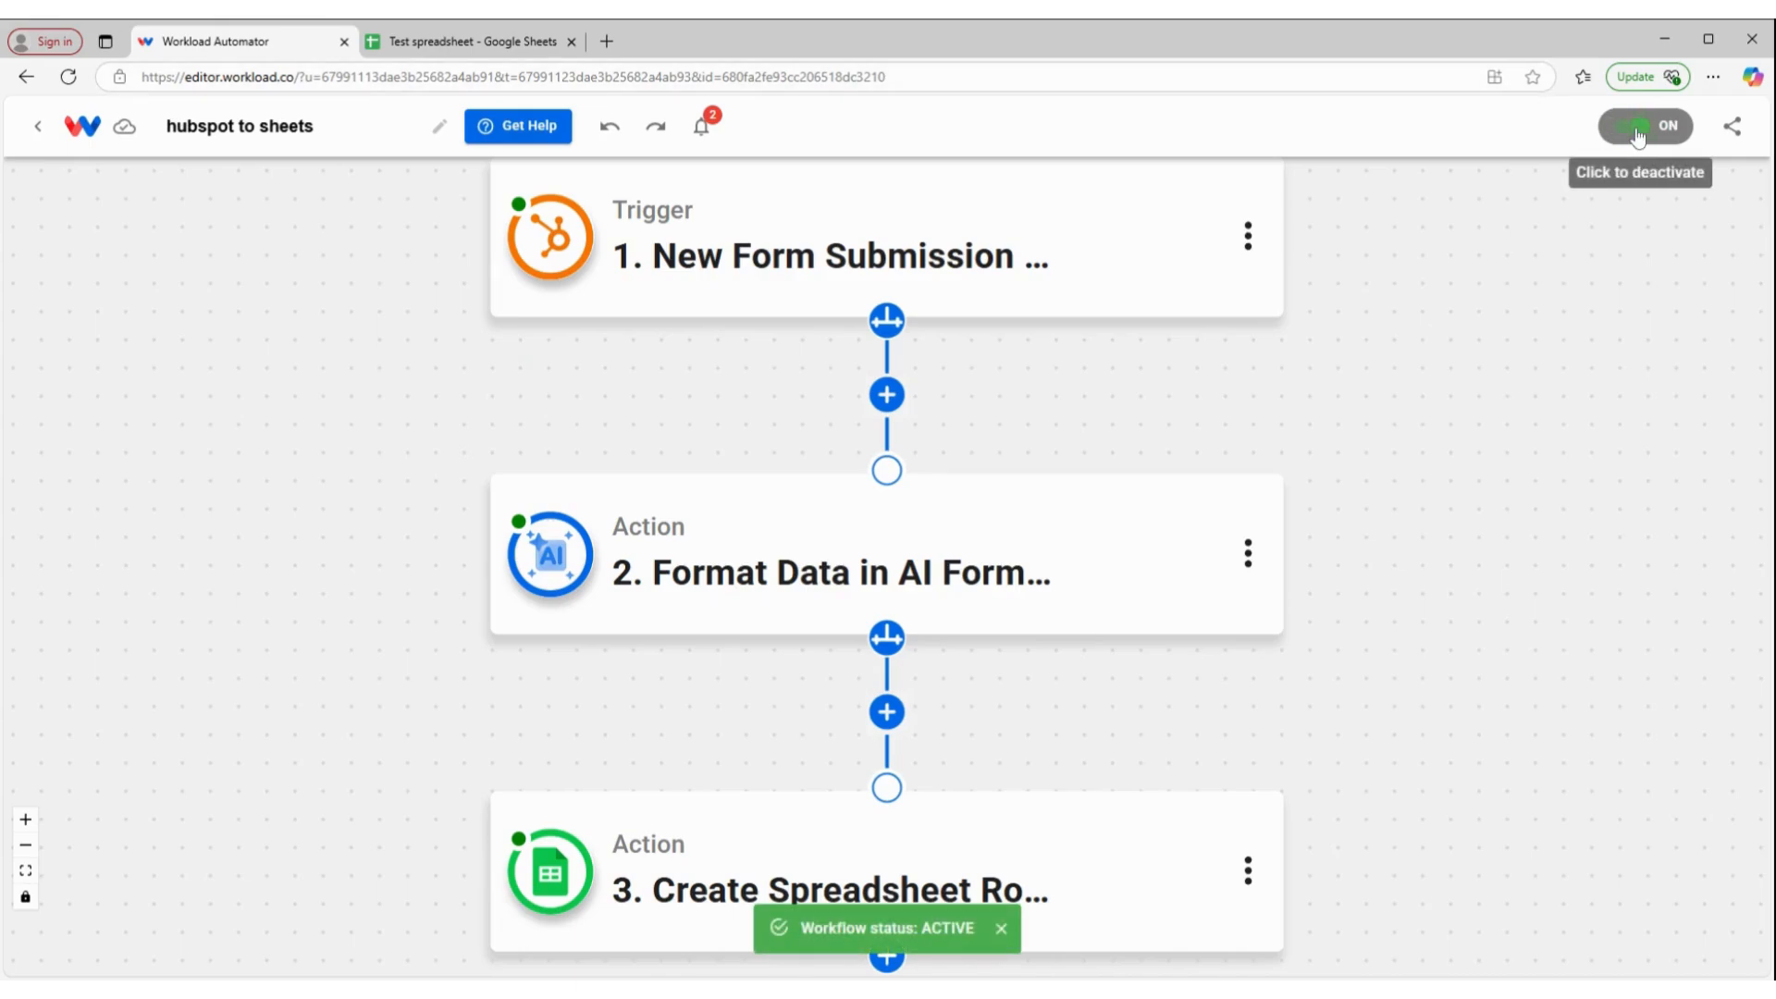